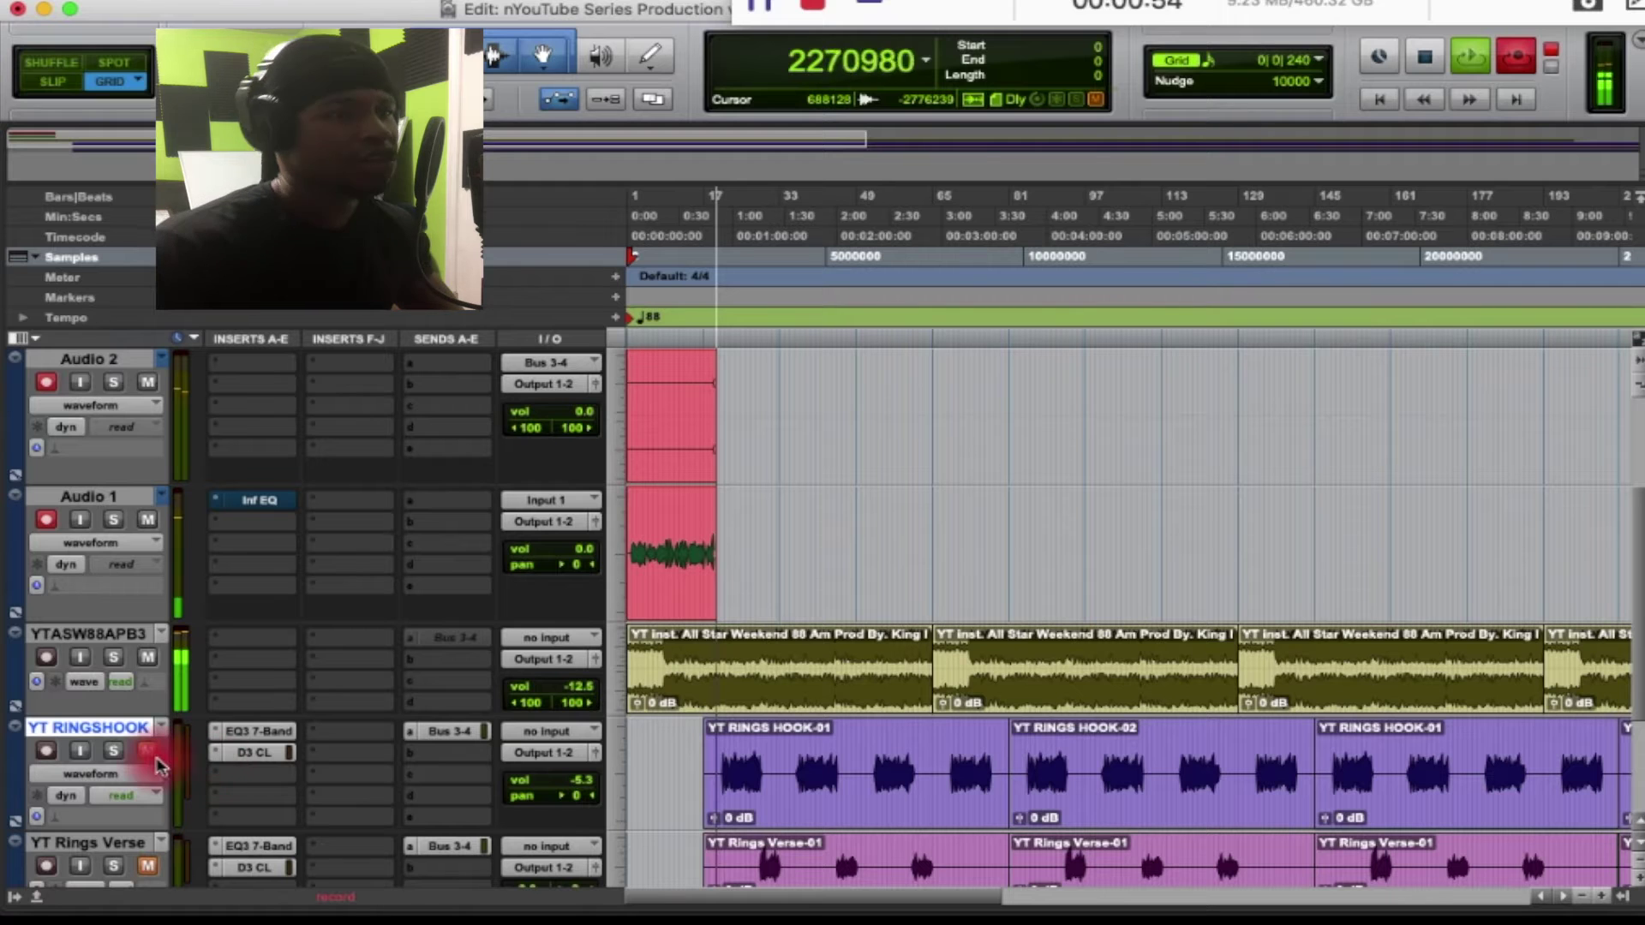
# Open the EQ3 7-Band on the YT RINGS HOOK track and lower the track's volume to -15.2 dB
pyautogui.click(250, 731)
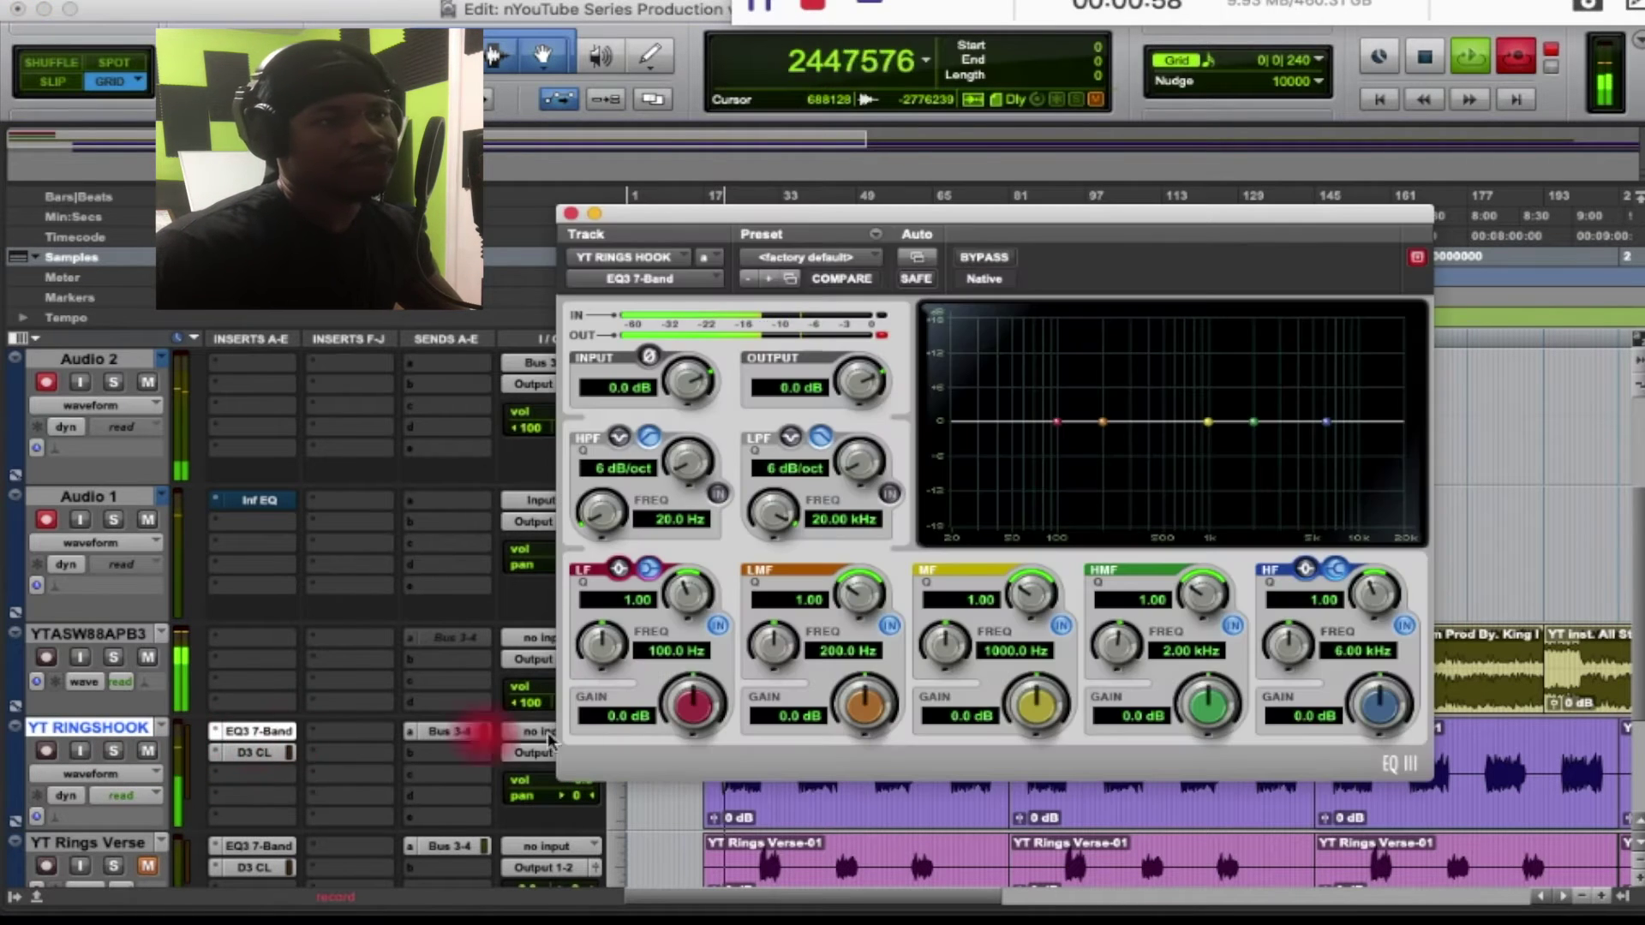
pyautogui.moveTo(968, 225); pyautogui.dragTo(1164, 236)
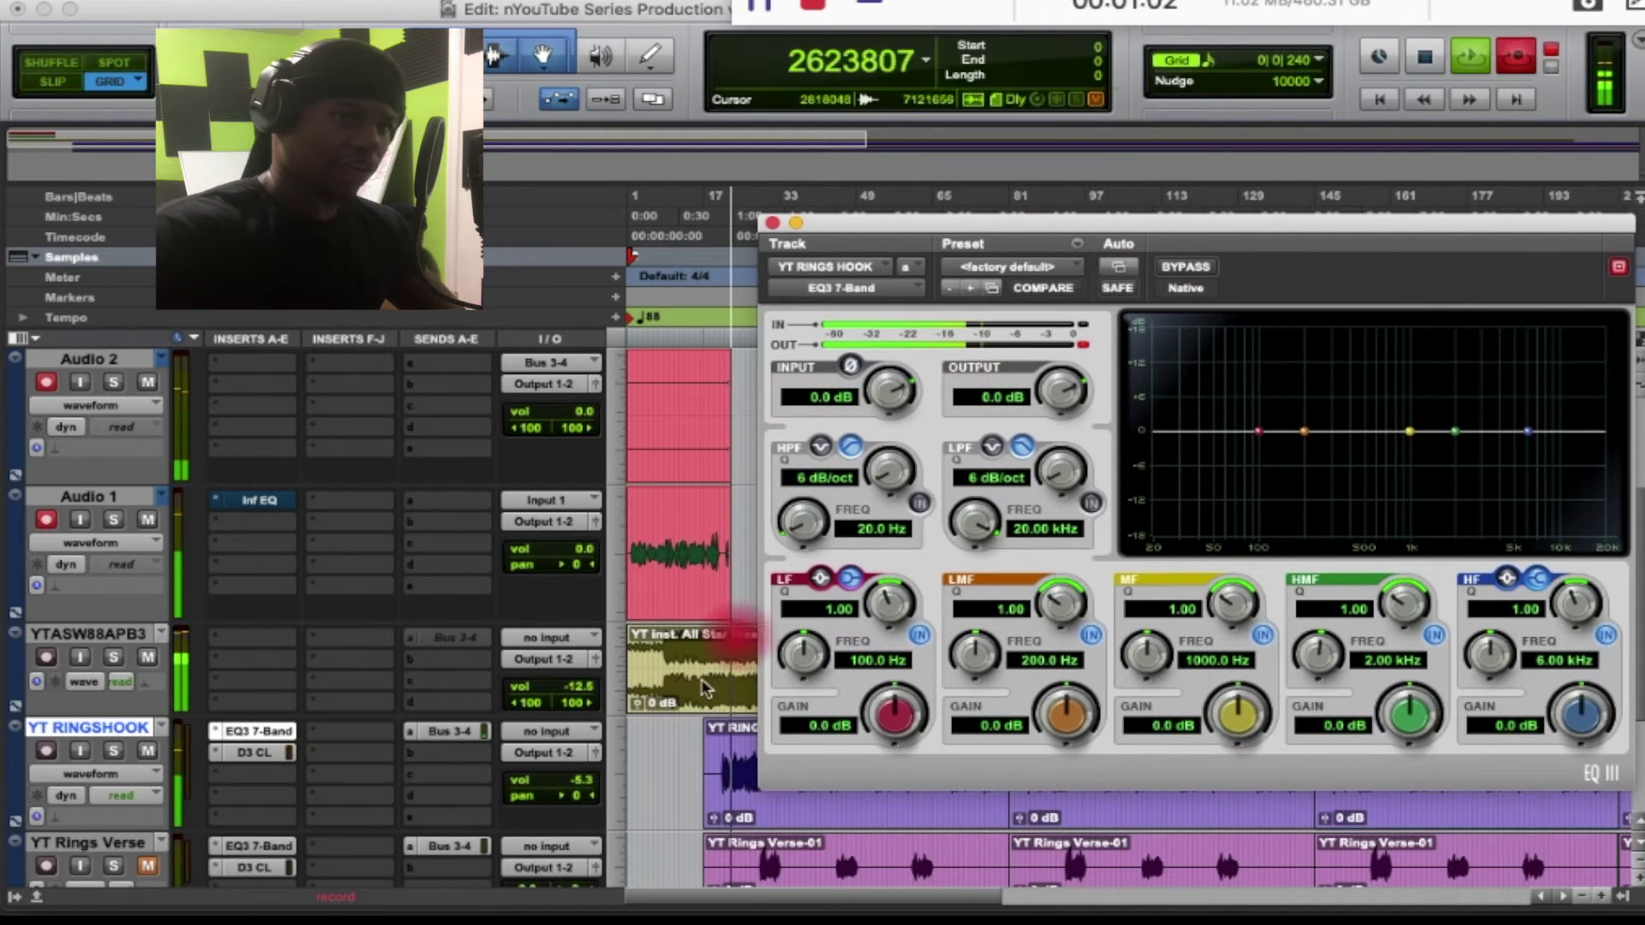
pyautogui.moveTo(584, 774)
pyautogui.mouseDown()
pyautogui.moveTo(597, 792)
pyautogui.moveTo(583, 805)
pyautogui.mouseUp()
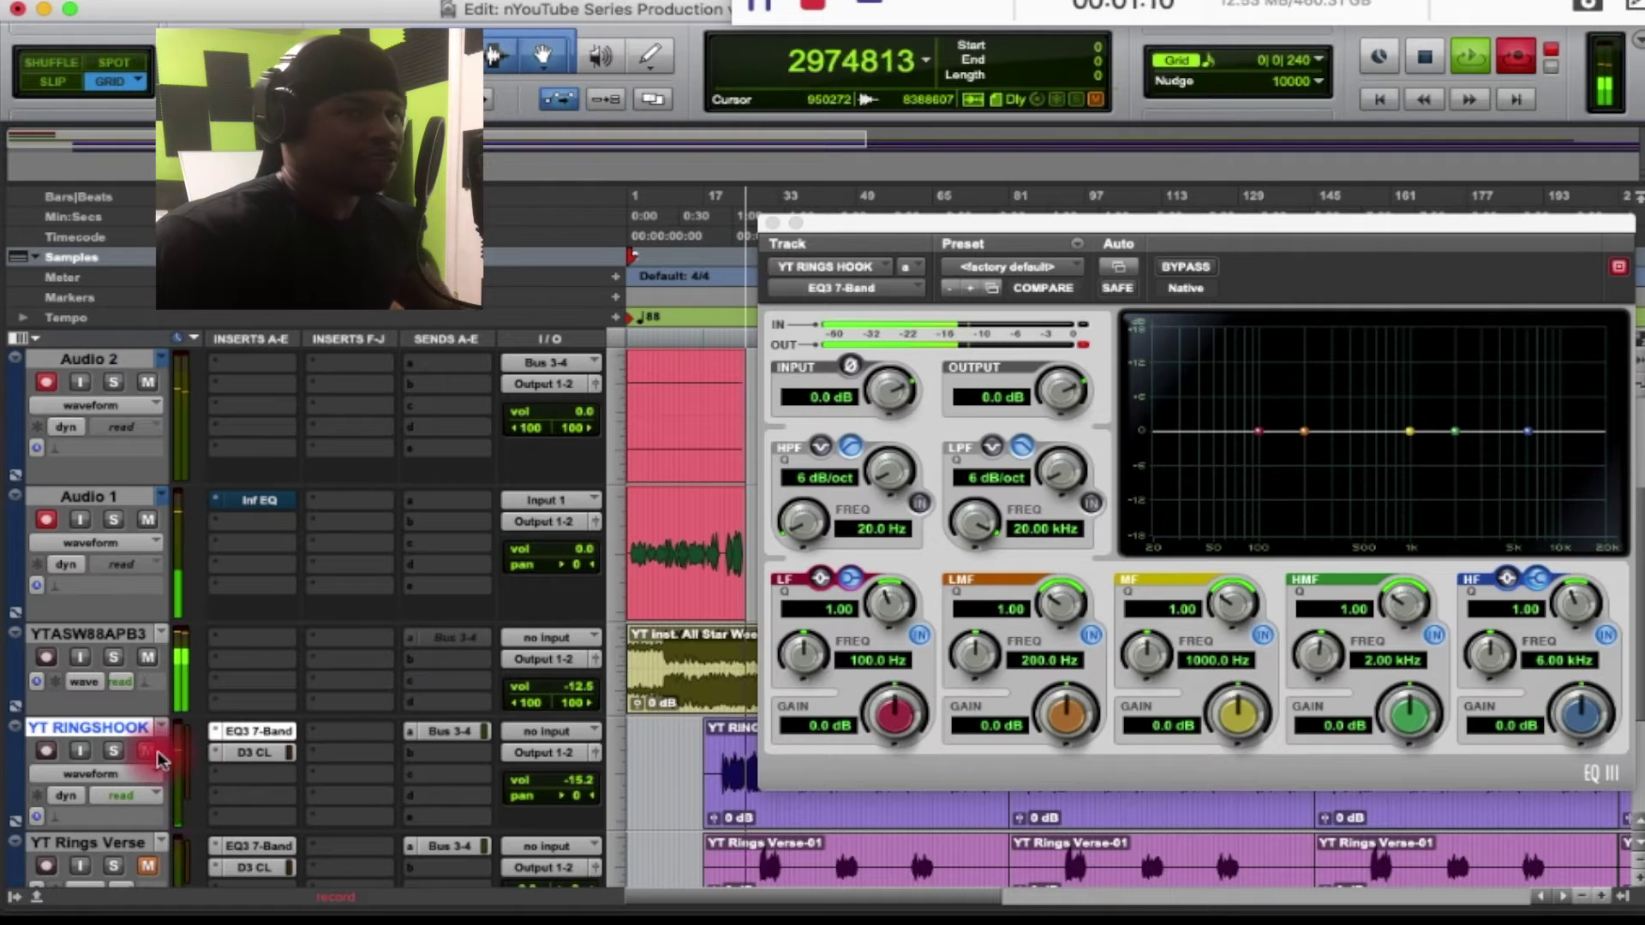
# Mute the hook track and enable the high-pass filter in its EQ, with the EQ window clear of the hook clips
pyautogui.click(149, 752)
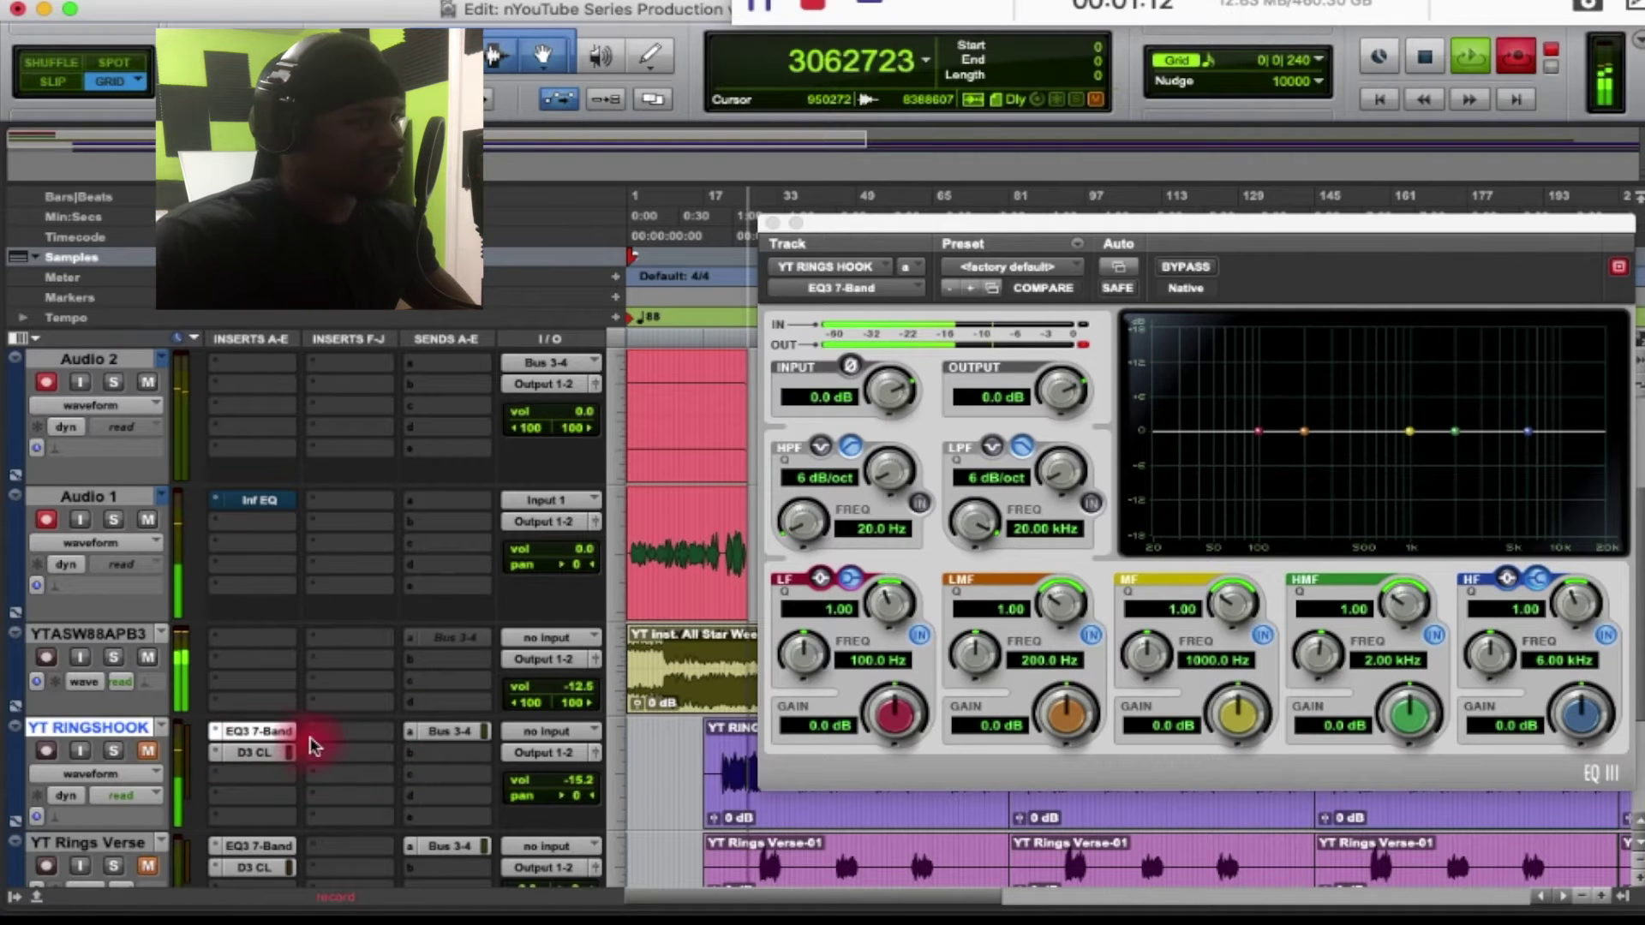
pyautogui.moveTo(1208, 233); pyautogui.dragTo(1020, 140)
pyautogui.click(156, 754)
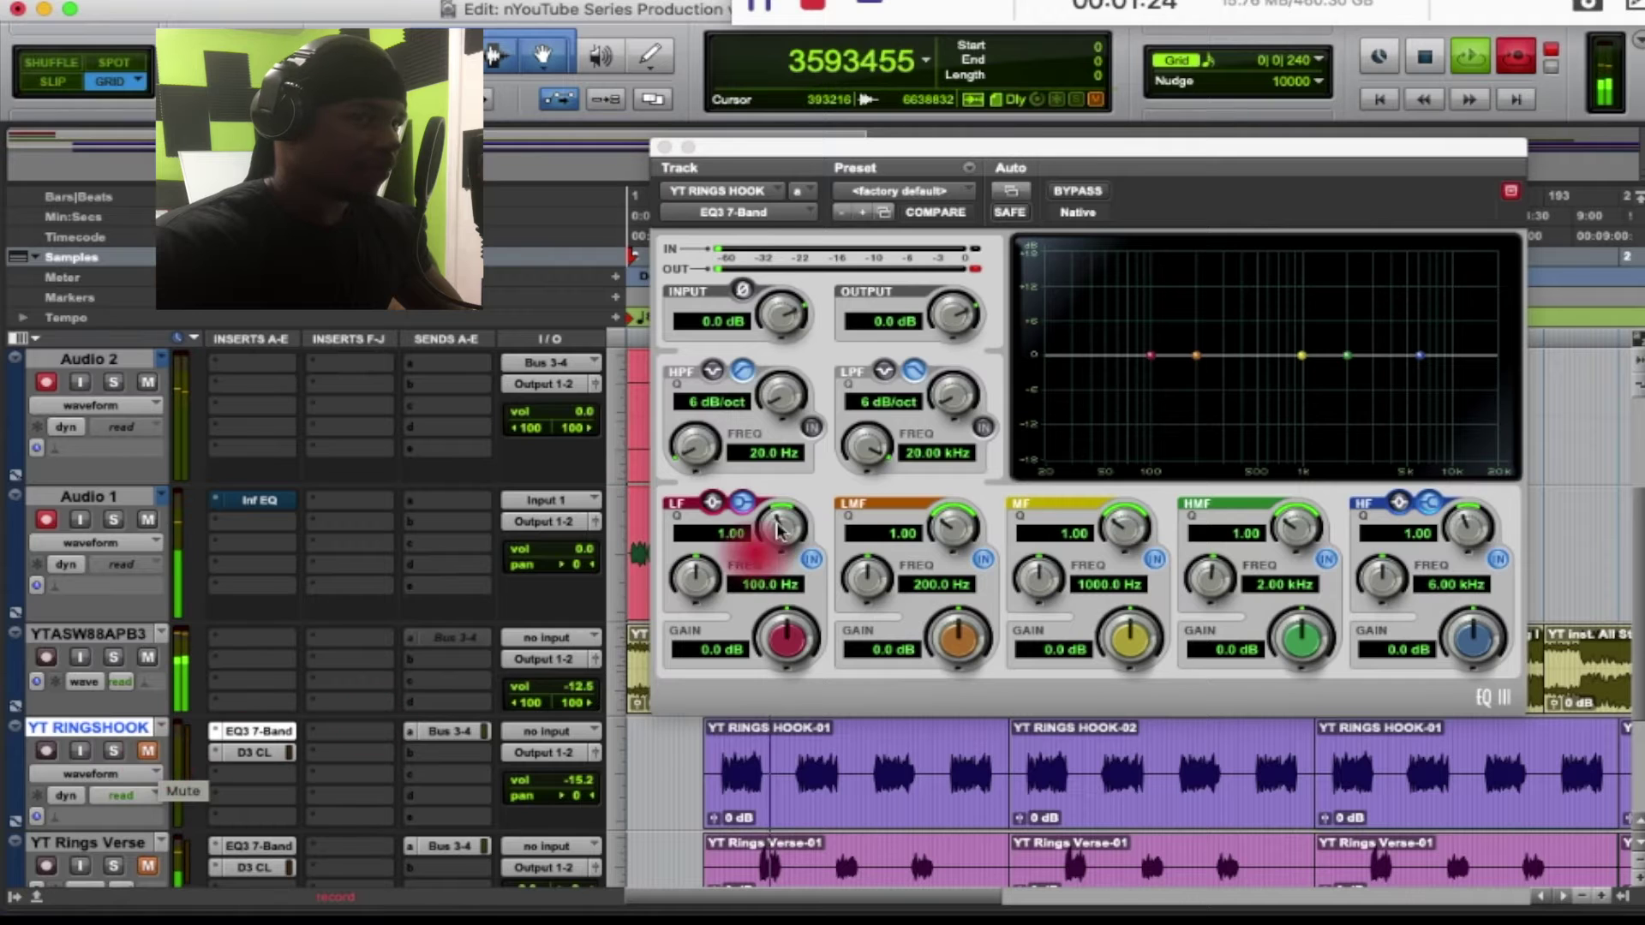
pyautogui.click(811, 427)
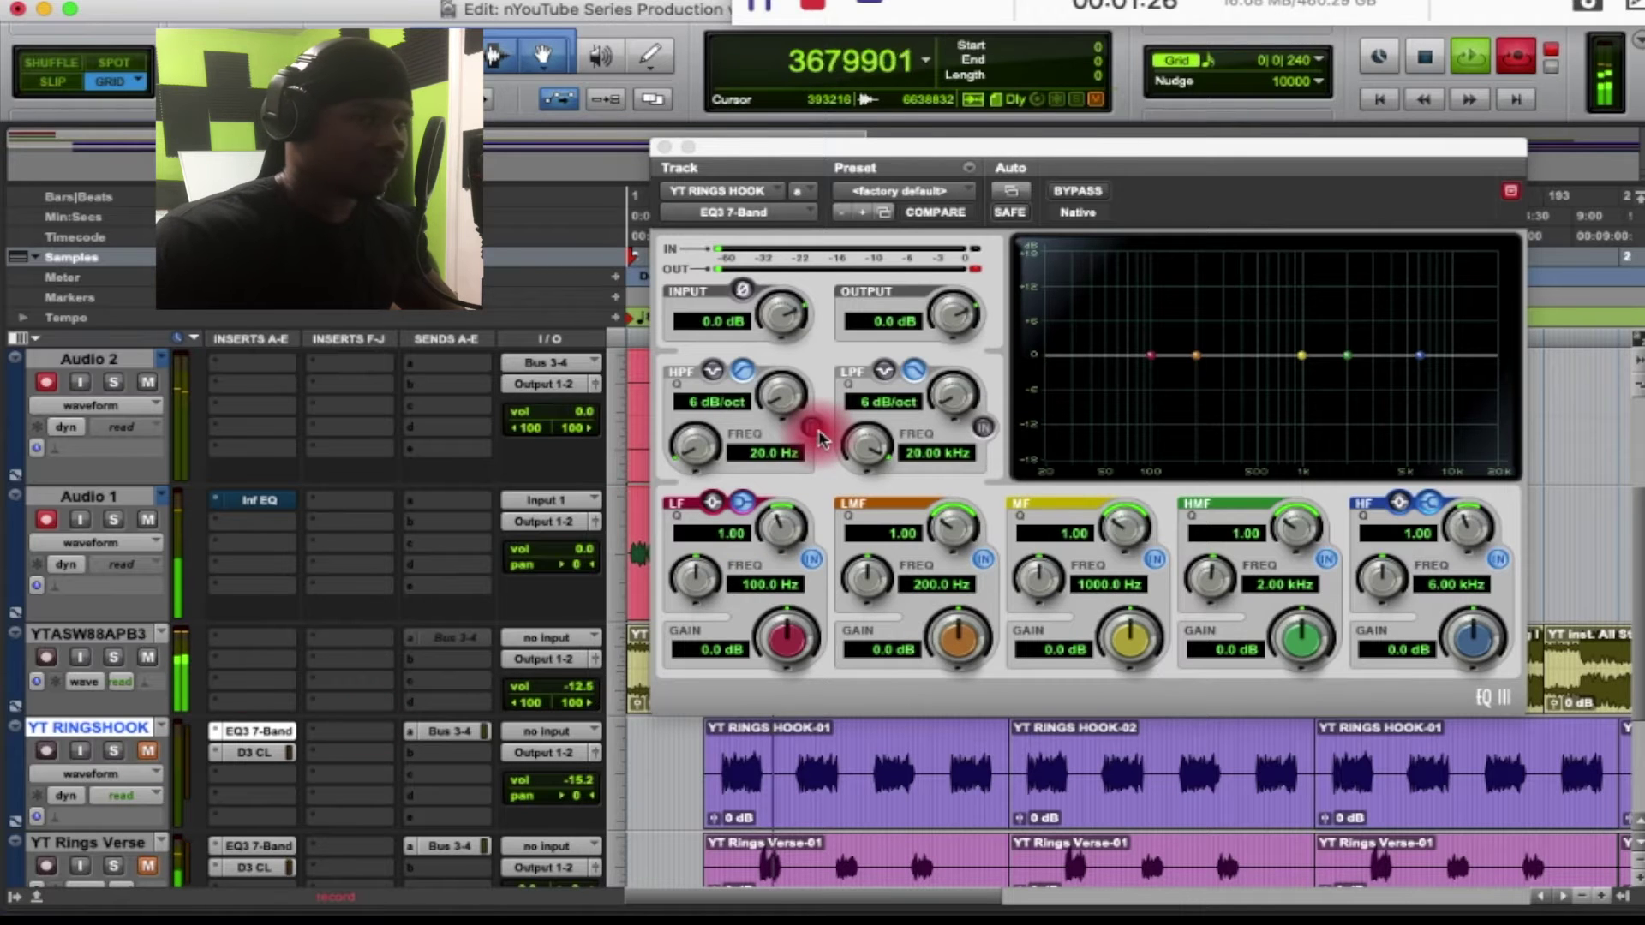
pyautogui.moveTo(1129, 357); pyautogui.dragTo(1063, 385)
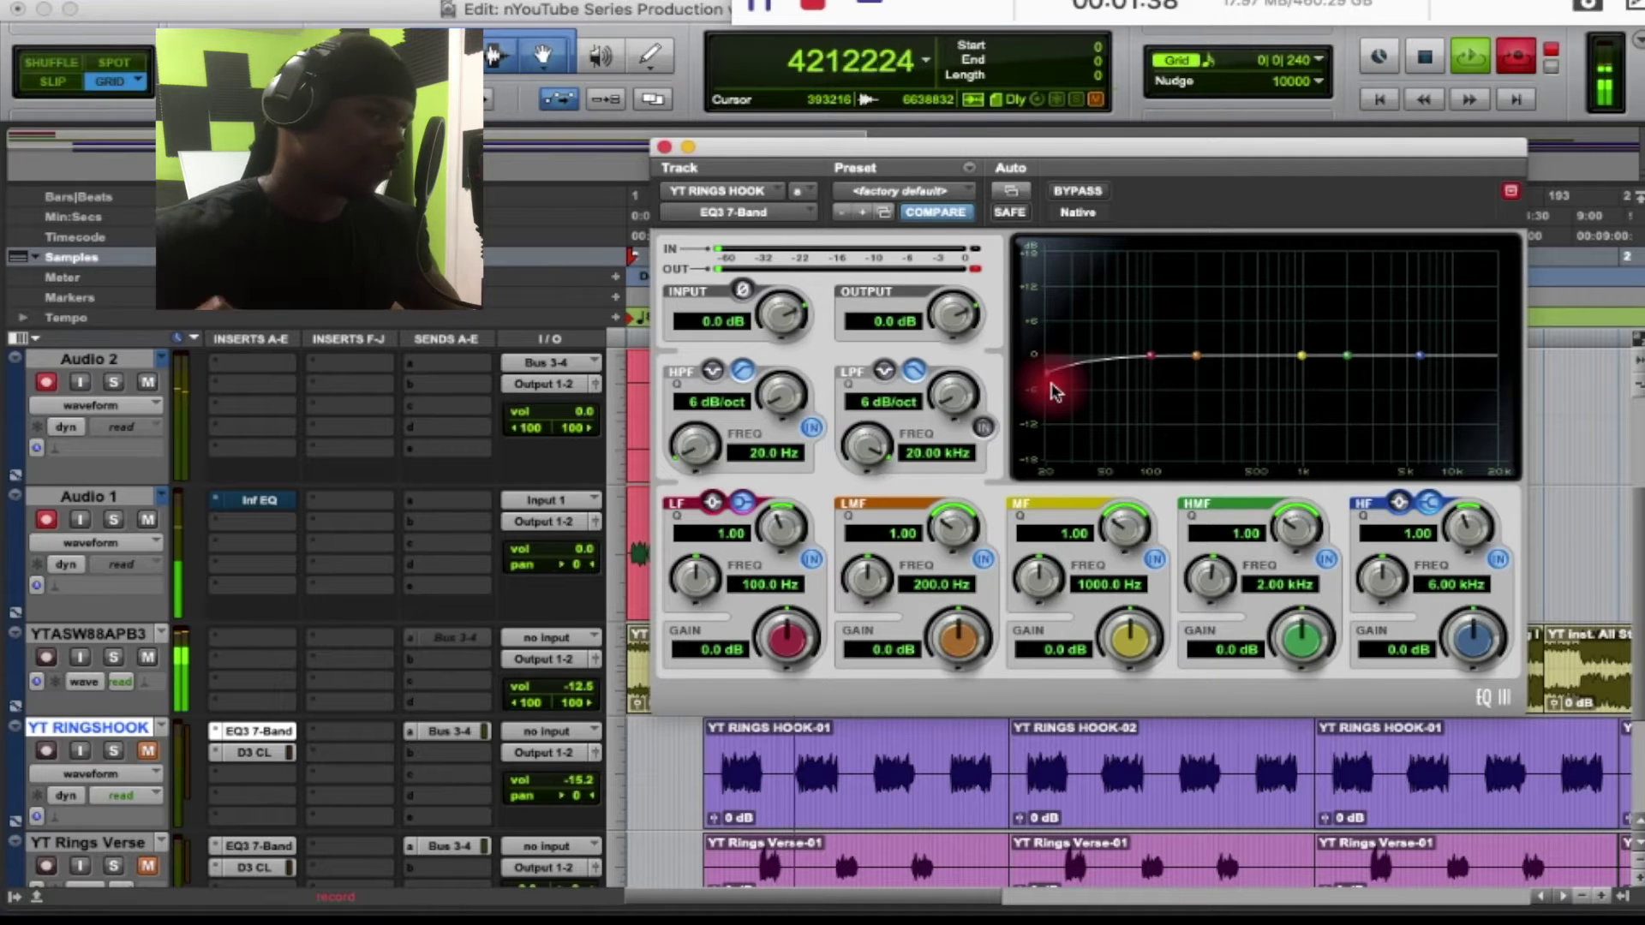
# Unmute and solo the hook track with its volume set to -5.9 dB
pyautogui.click(147, 751)
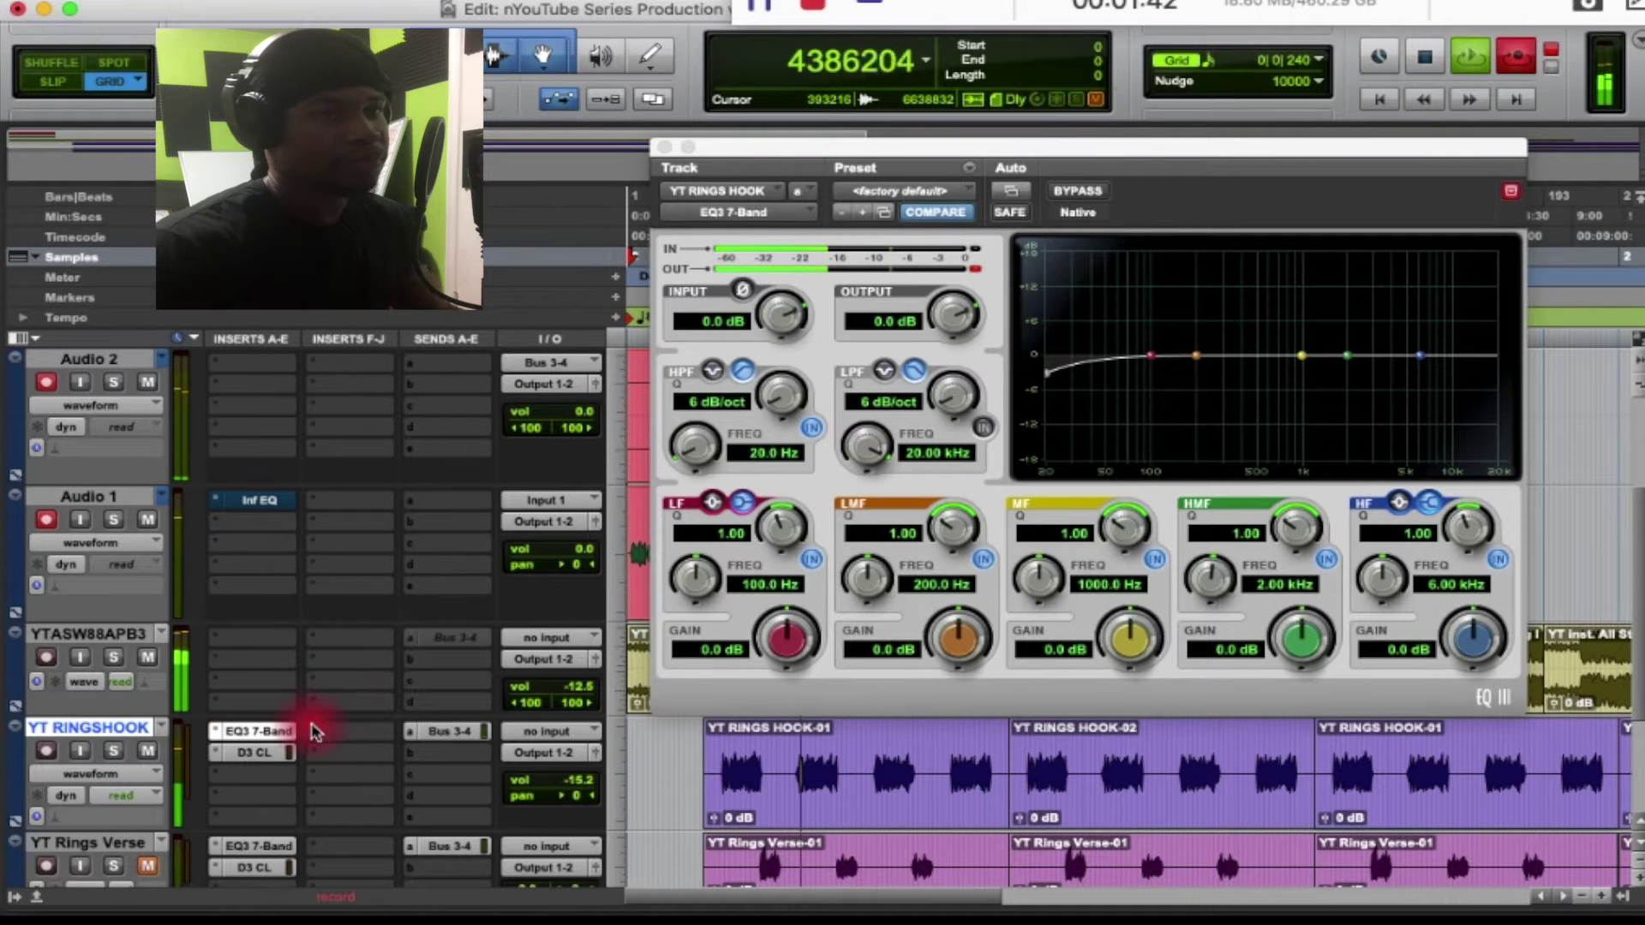
pyautogui.moveTo(584, 781); pyautogui.dragTo(590, 768)
pyautogui.click(128, 752)
pyautogui.click(145, 754)
pyautogui.click(114, 754)
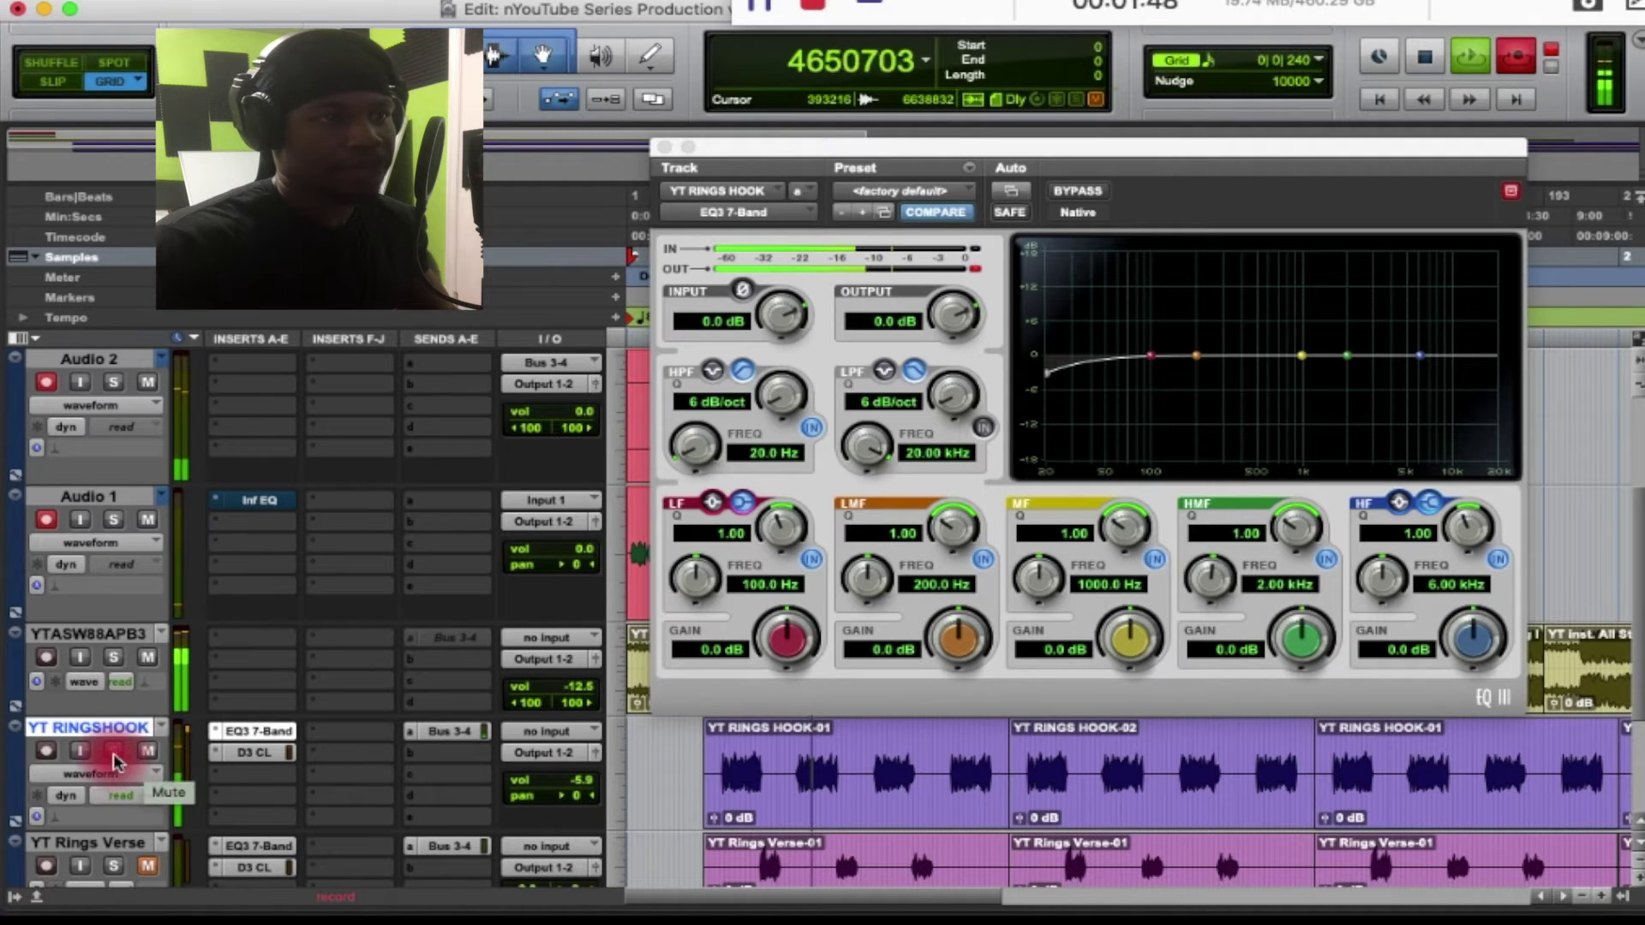
pyautogui.click(114, 760)
# Set the EQ's high-pass frequency to 48.9 Hz, then take the hook track out of solo
pyautogui.click(1067, 384)
pyautogui.moveTo(1054, 383); pyautogui.dragTo(1106, 599)
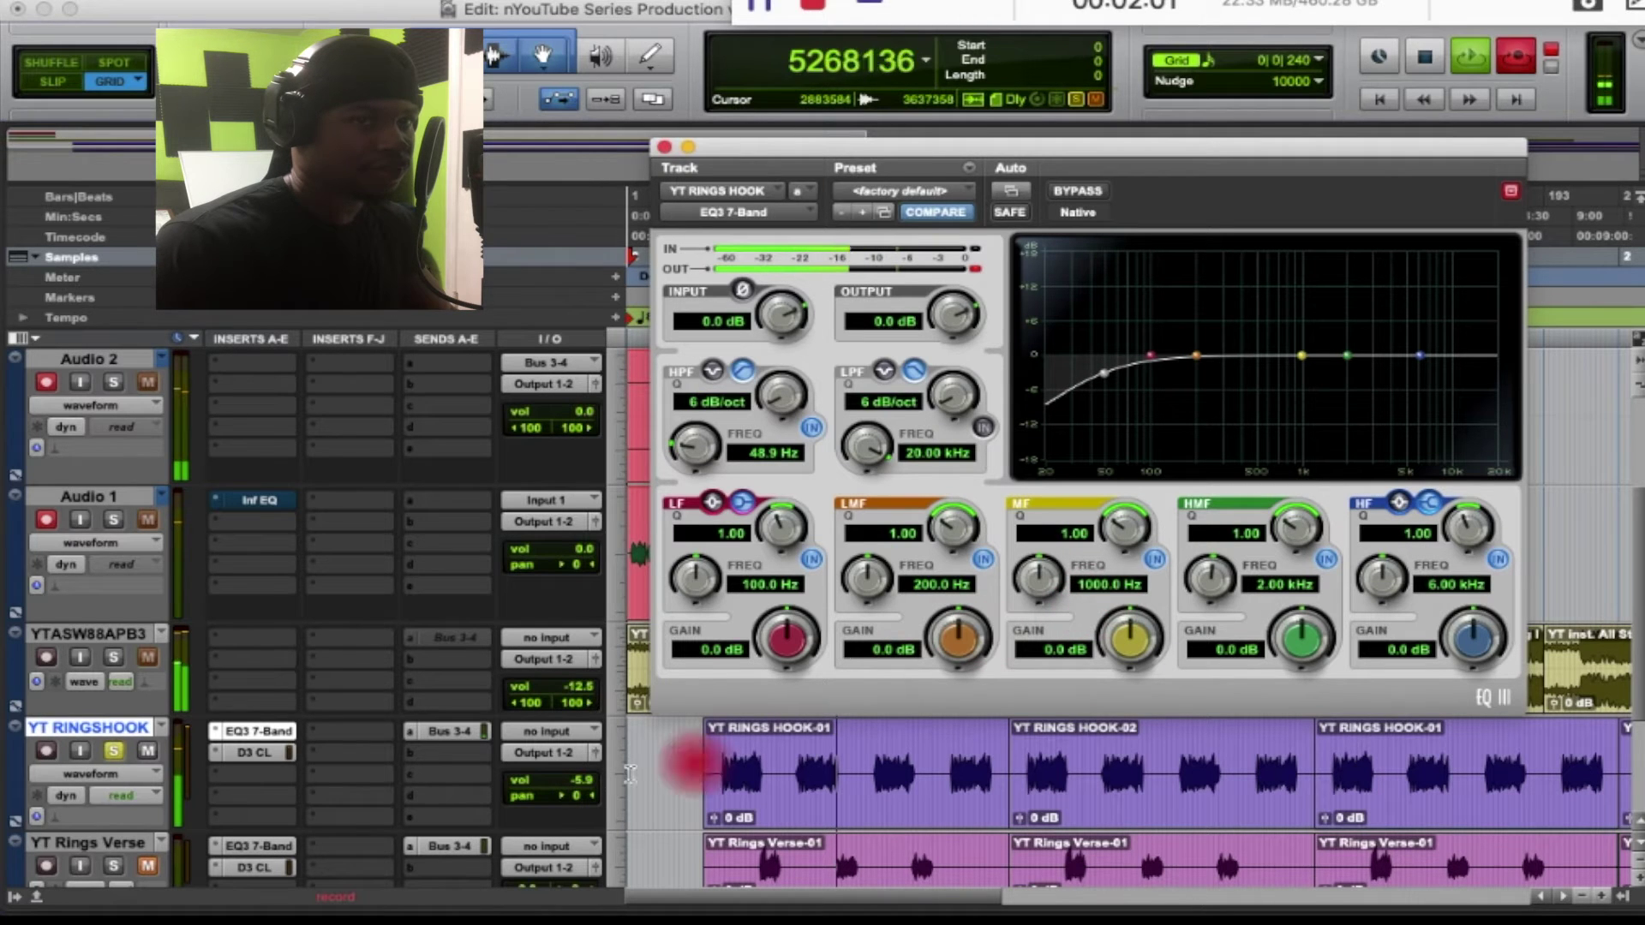
pyautogui.click(116, 751)
pyautogui.click(116, 752)
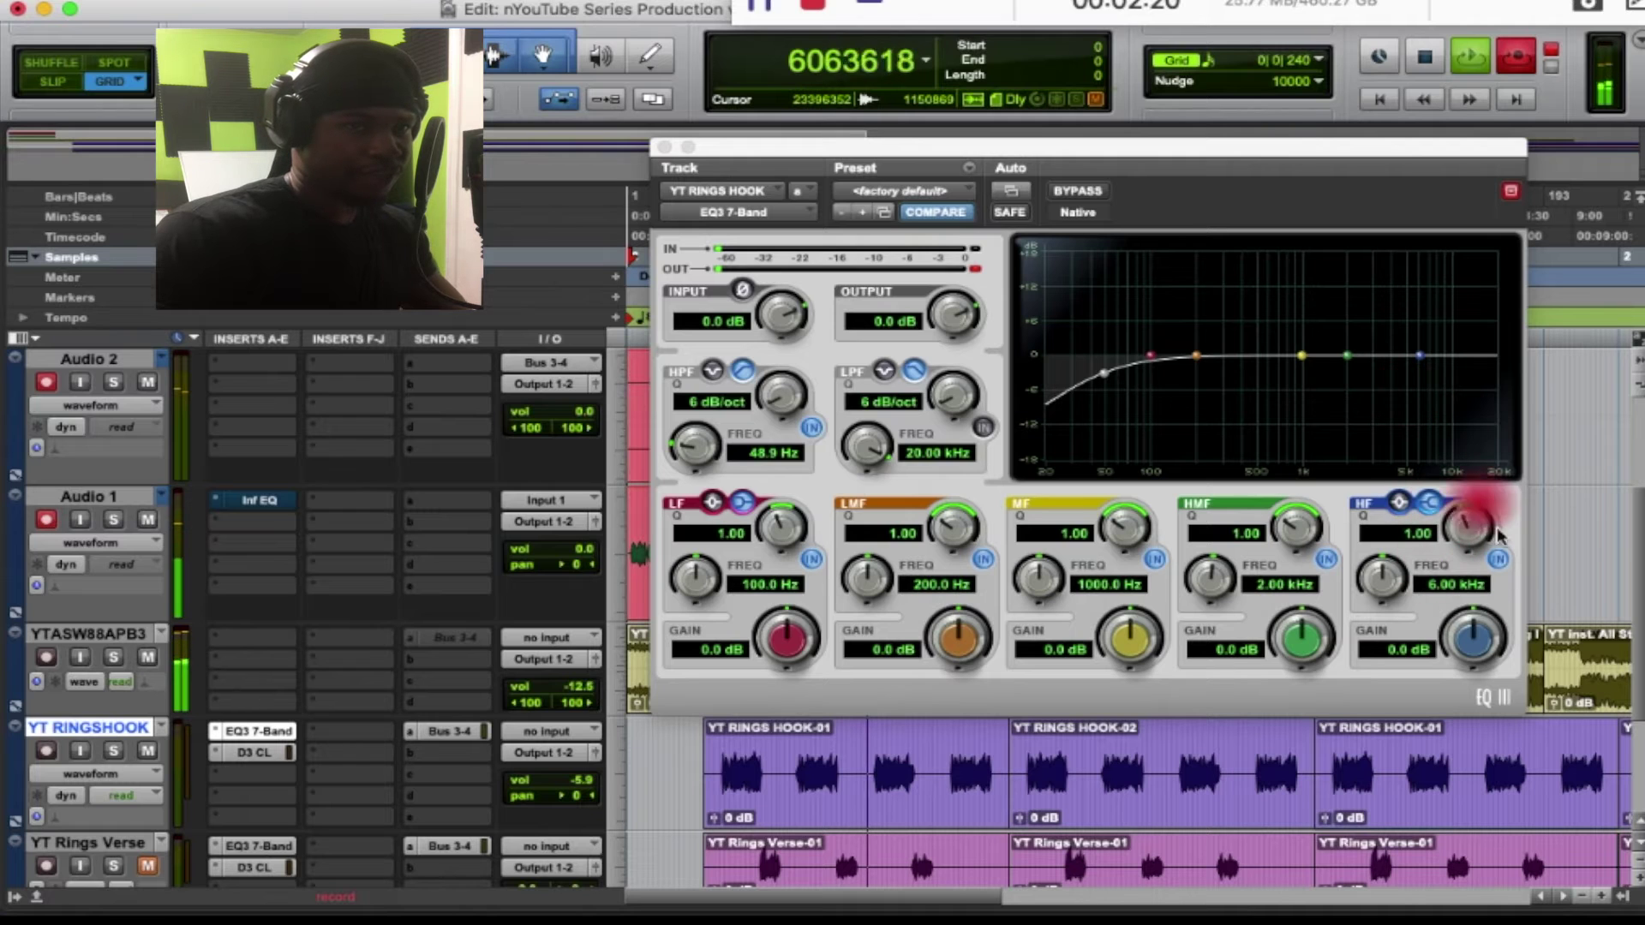
# Boost the EQ's high-frequency band by 2.0 dB and set its frequency to 7.02 kHz
pyautogui.moveTo(1465, 612)
pyautogui.mouseDown()
pyautogui.moveTo(1472, 632)
pyautogui.moveTo(1485, 618)
pyautogui.mouseUp()
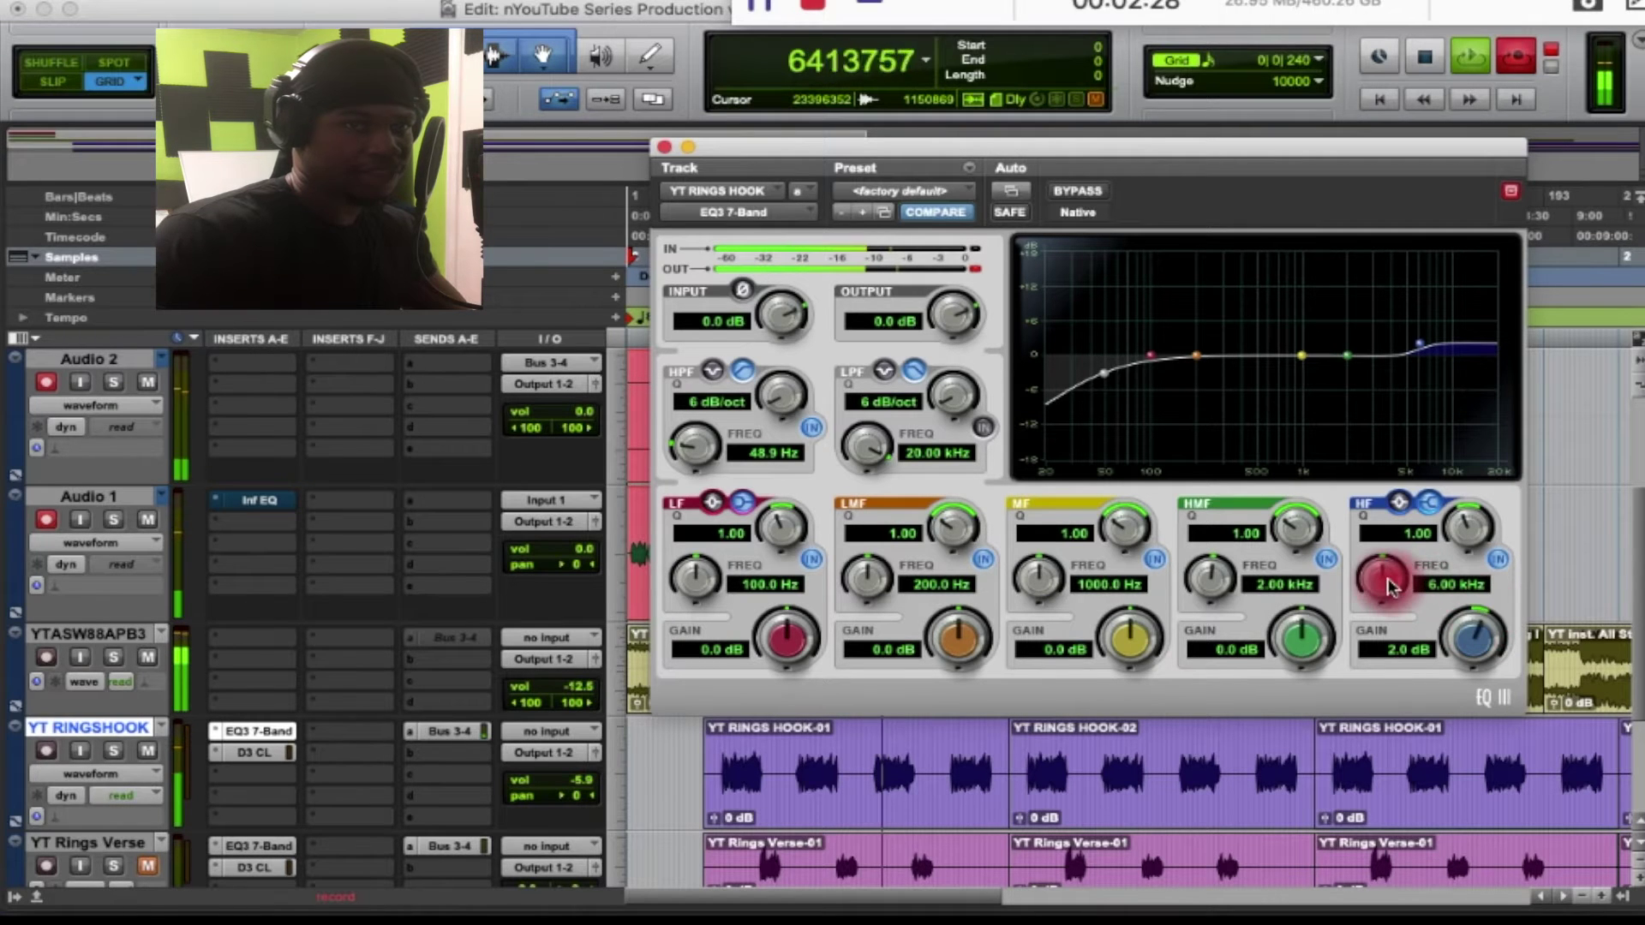
pyautogui.moveTo(1391, 585); pyautogui.dragTo(1400, 572)
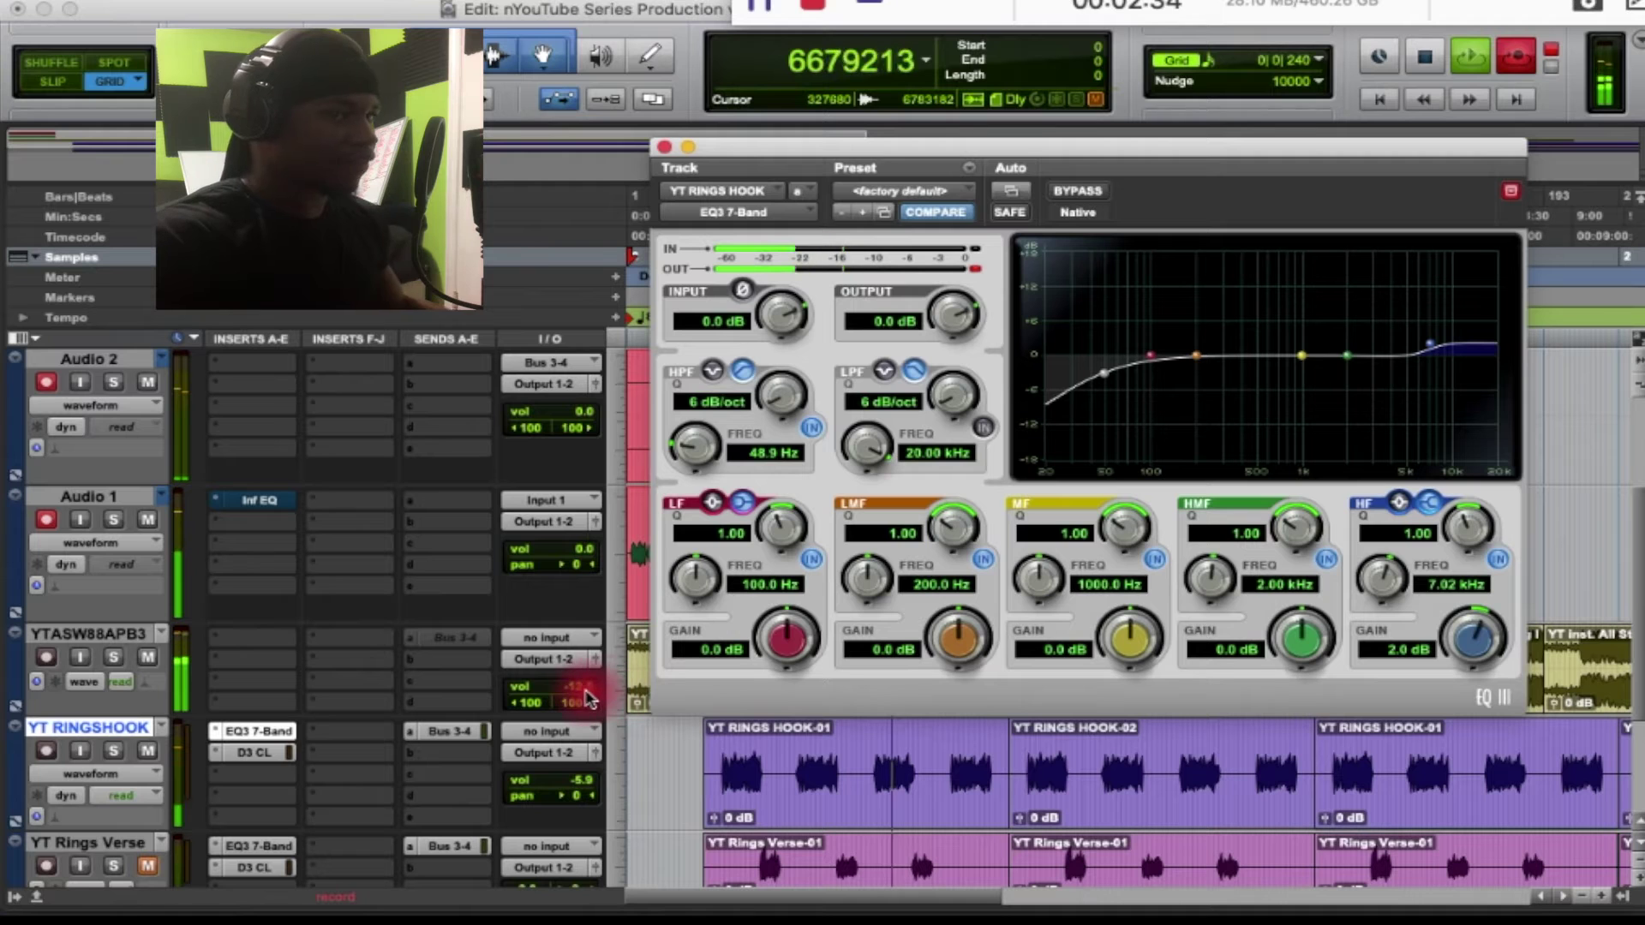
pyautogui.click(587, 781)
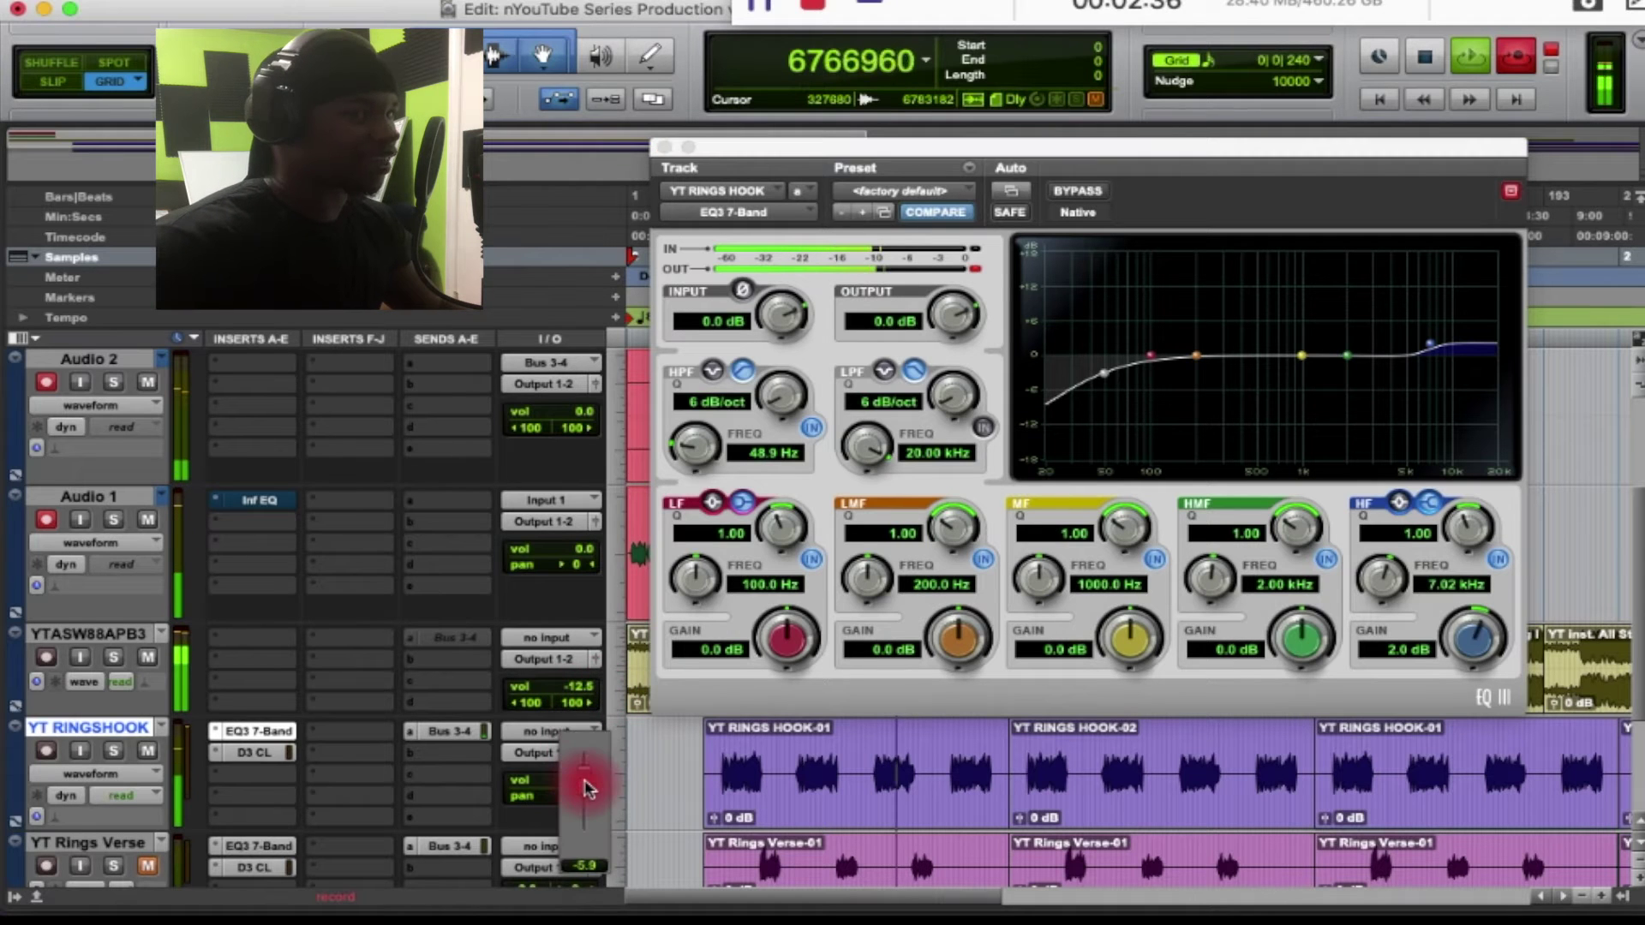
# Solo the hook track, sweep the high-frequency band's gain up and down, and settle it at 3.0 dB and 7.14 kHz
pyautogui.click(118, 750)
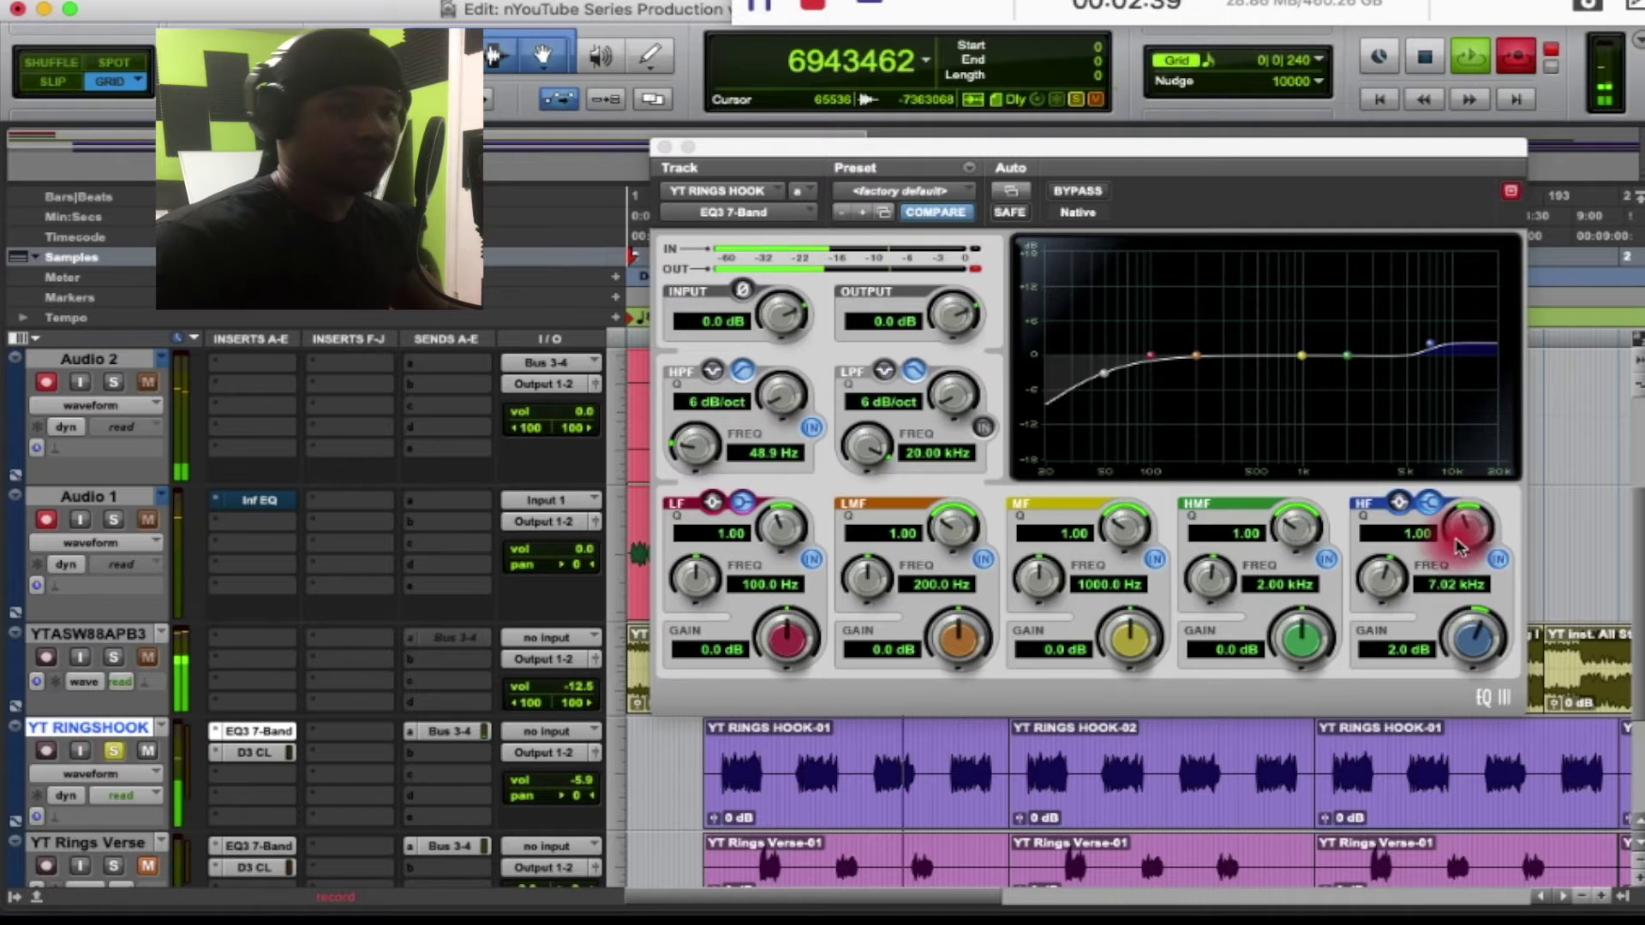
pyautogui.click(1462, 659)
pyautogui.moveTo(1465, 660); pyautogui.dragTo(1426, 559)
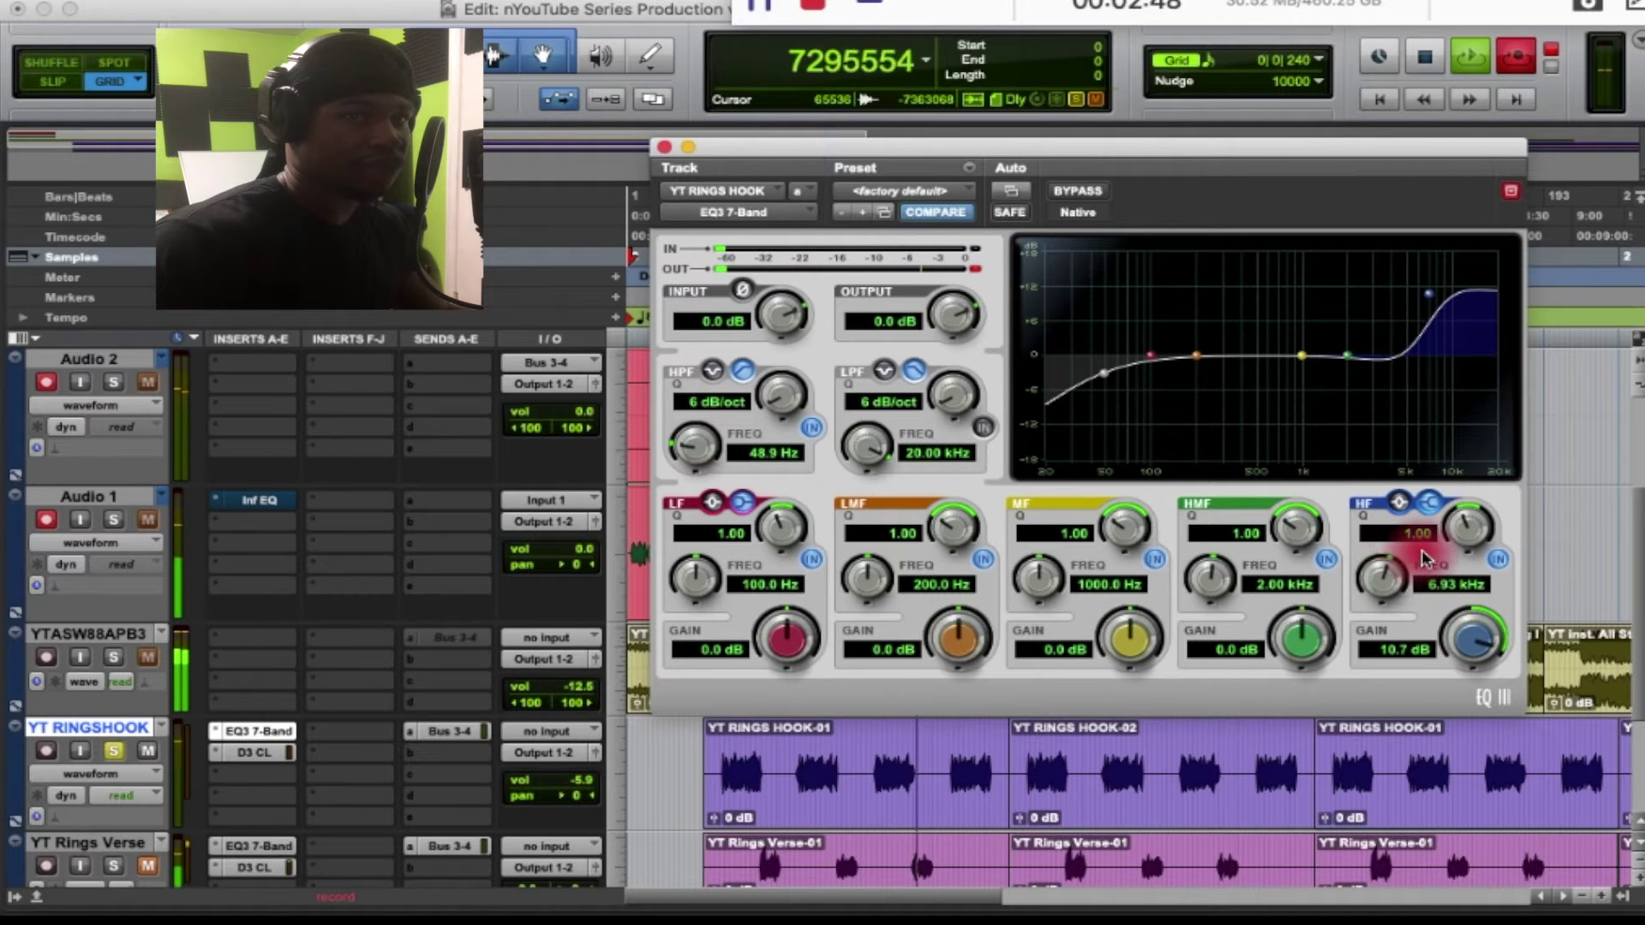
pyautogui.moveTo(1470, 632); pyautogui.dragTo(1472, 730)
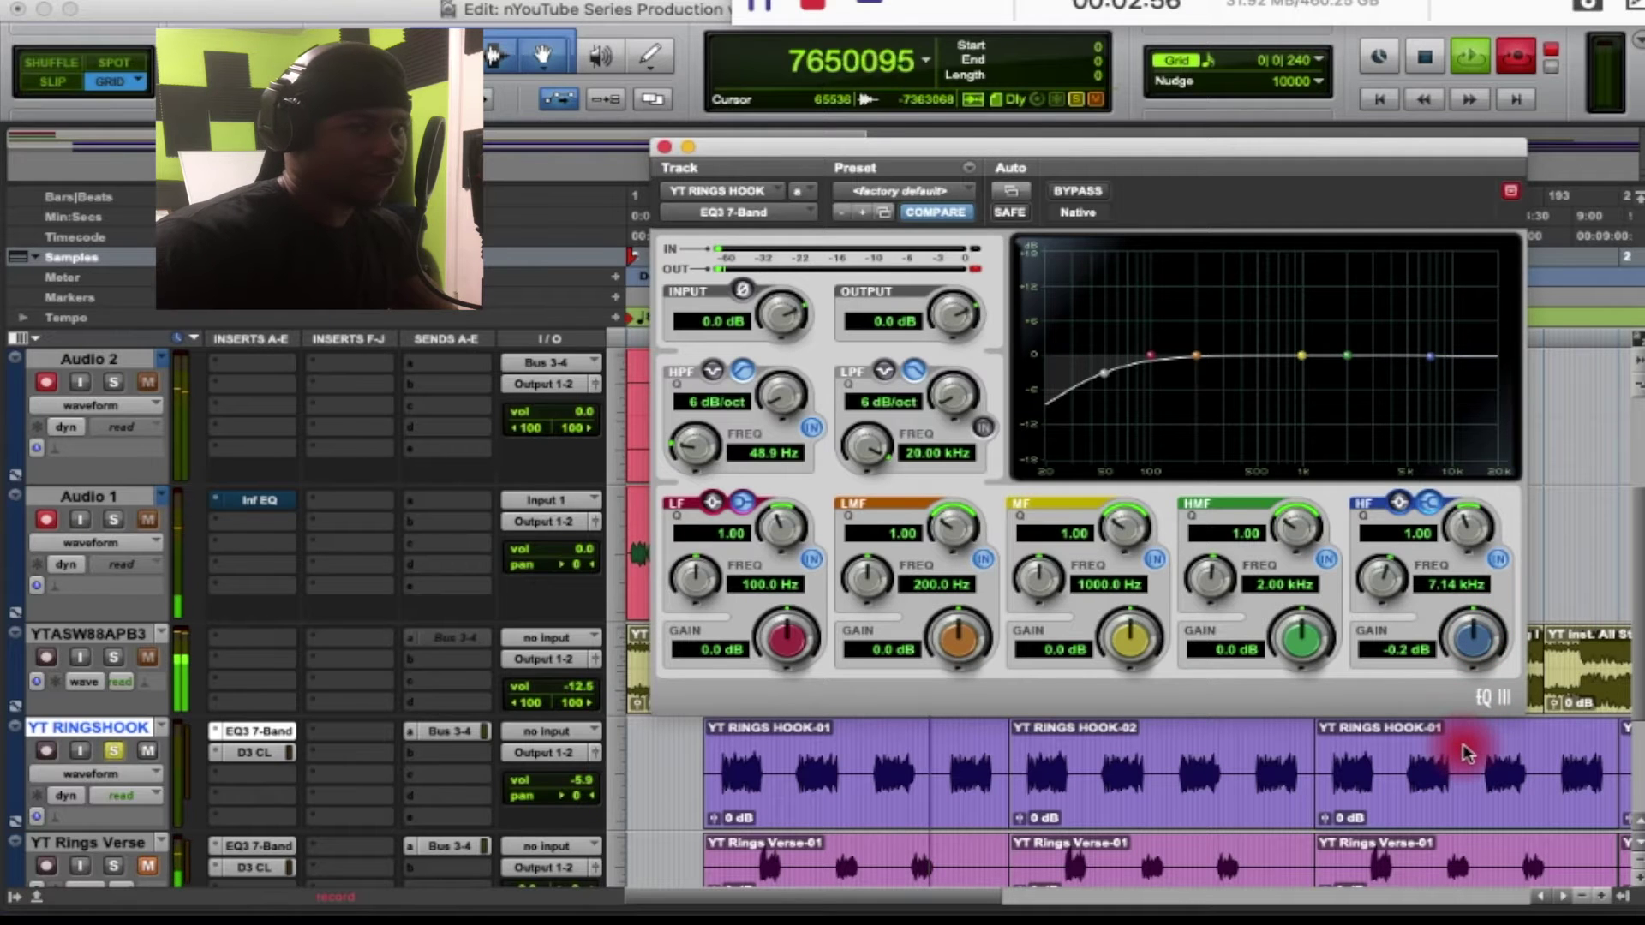
pyautogui.moveTo(1467, 749); pyautogui.dragTo(1475, 717)
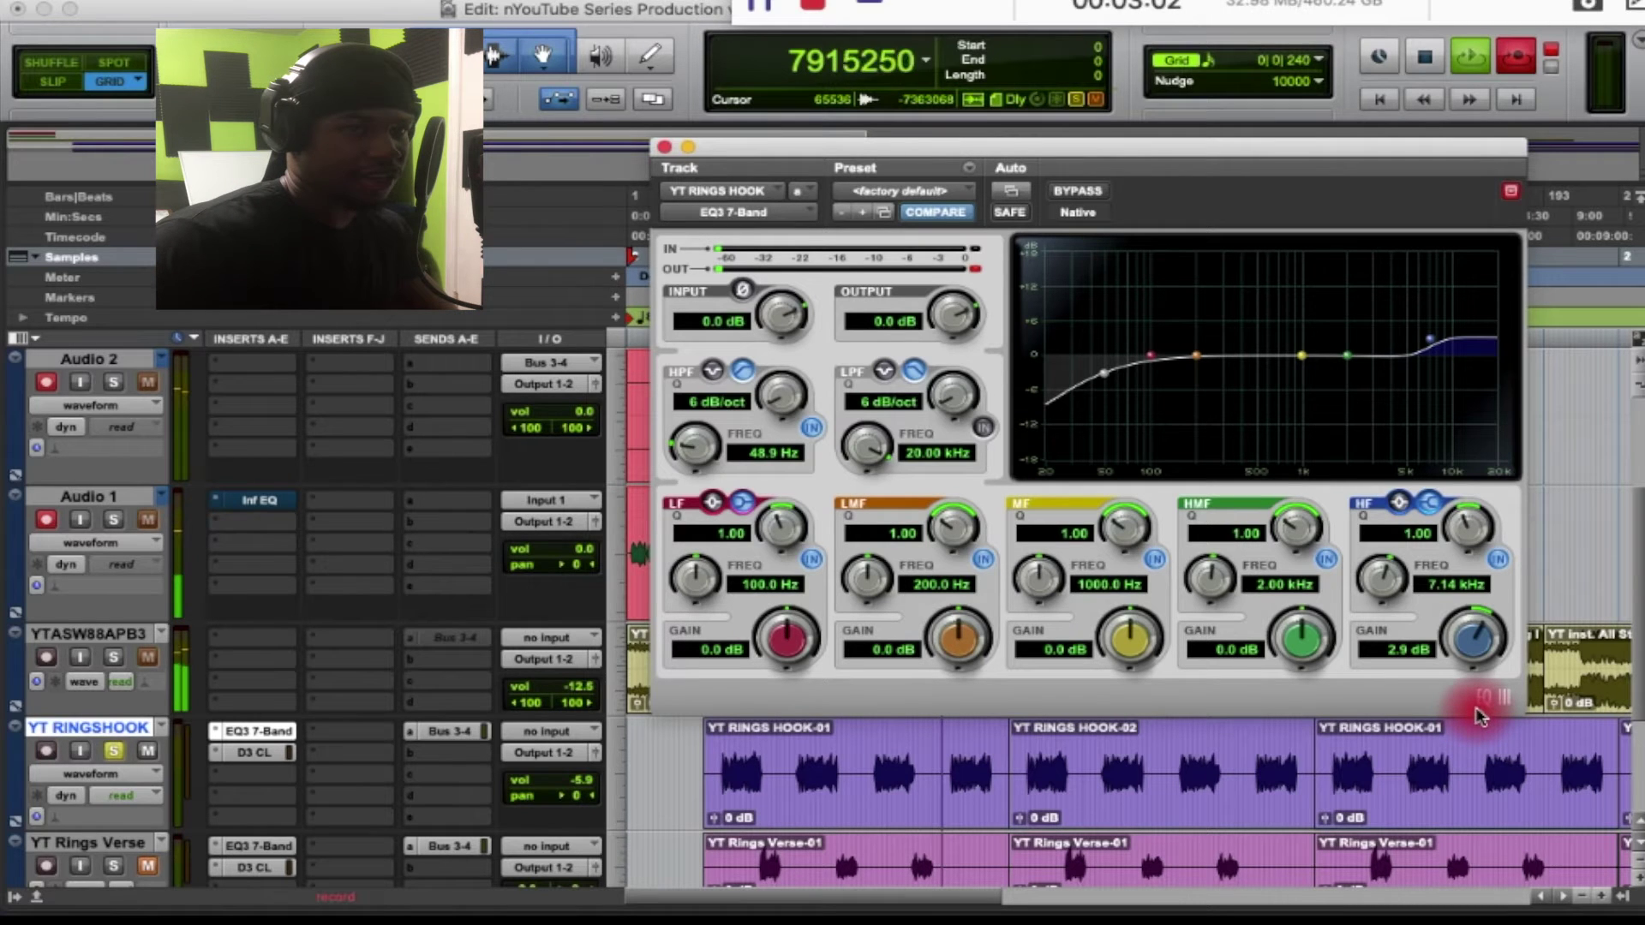
pyautogui.moveTo(1477, 715); pyautogui.dragTo(1473, 704)
# Boost the low-mid band to 18.0 dB at 184.7 Hz and narrow it to a Q of 5.50
pyautogui.moveTo(1120, 366); pyautogui.dragTo(1125, 367)
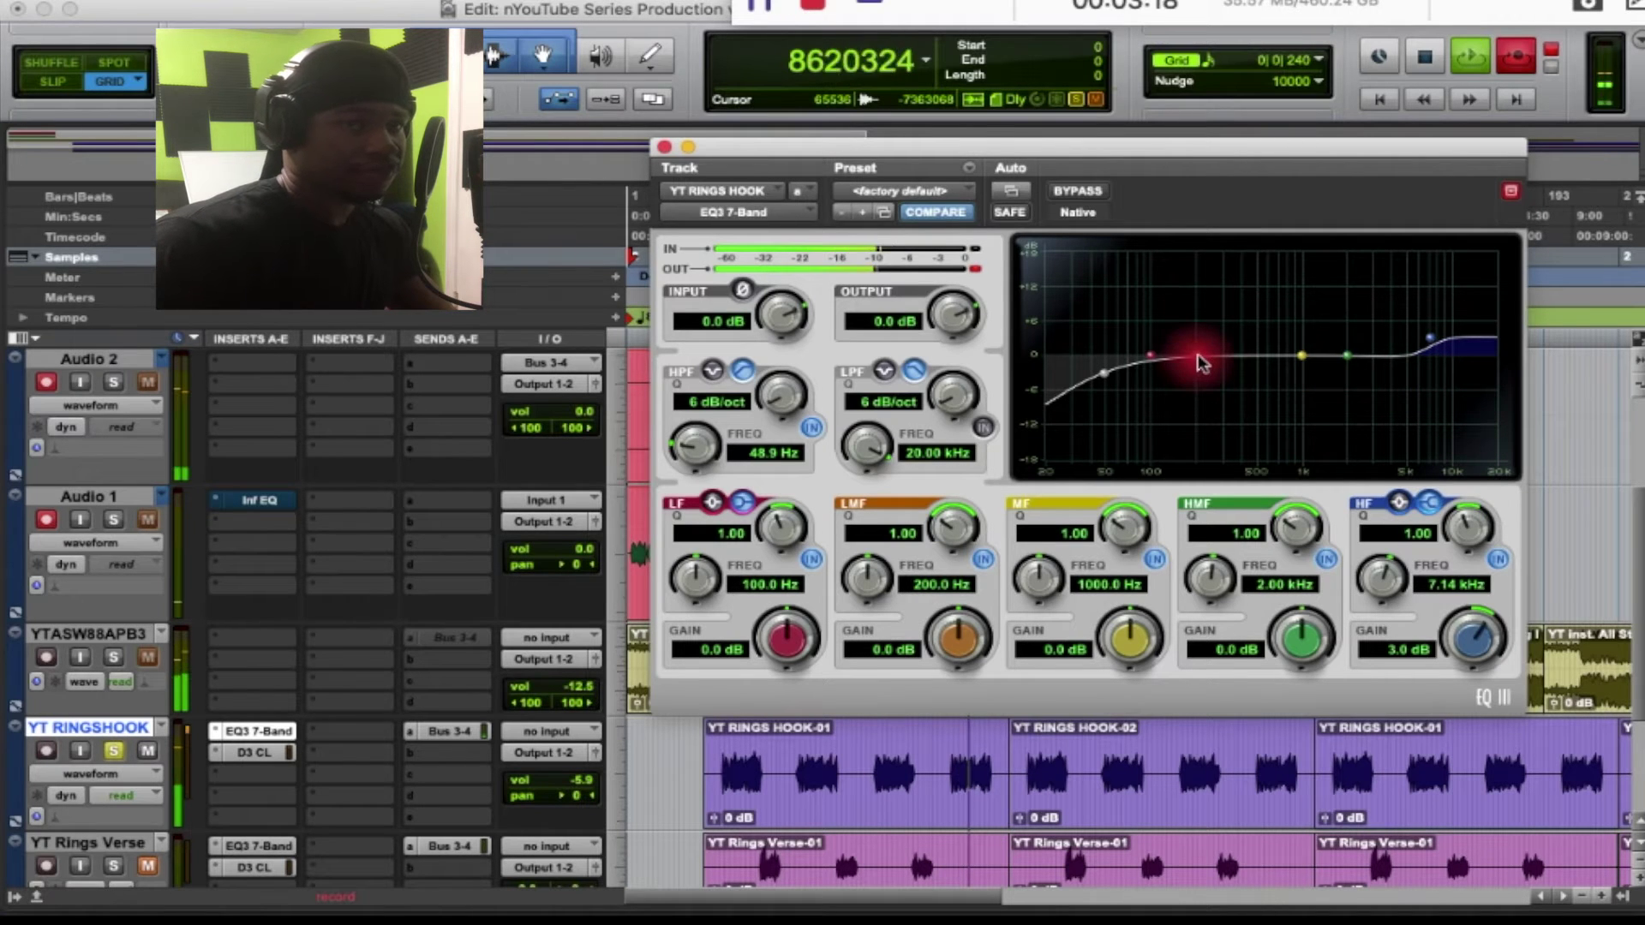
pyautogui.moveTo(1200, 364); pyautogui.dragTo(1193, 237)
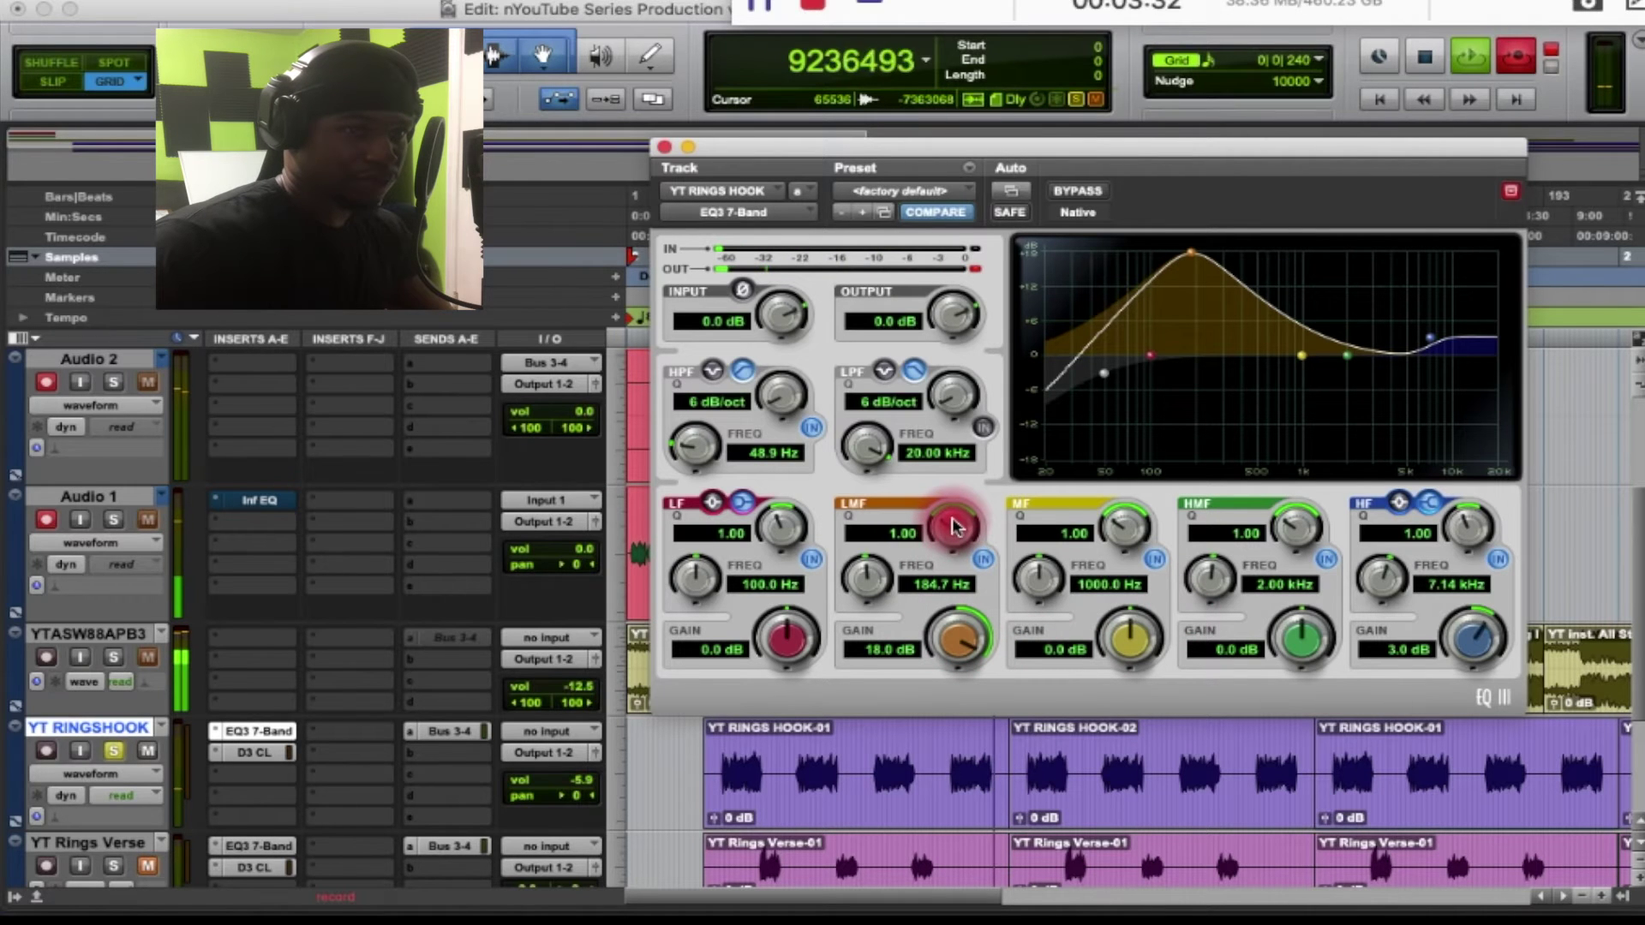
pyautogui.moveTo(957, 526); pyautogui.dragTo(979, 460)
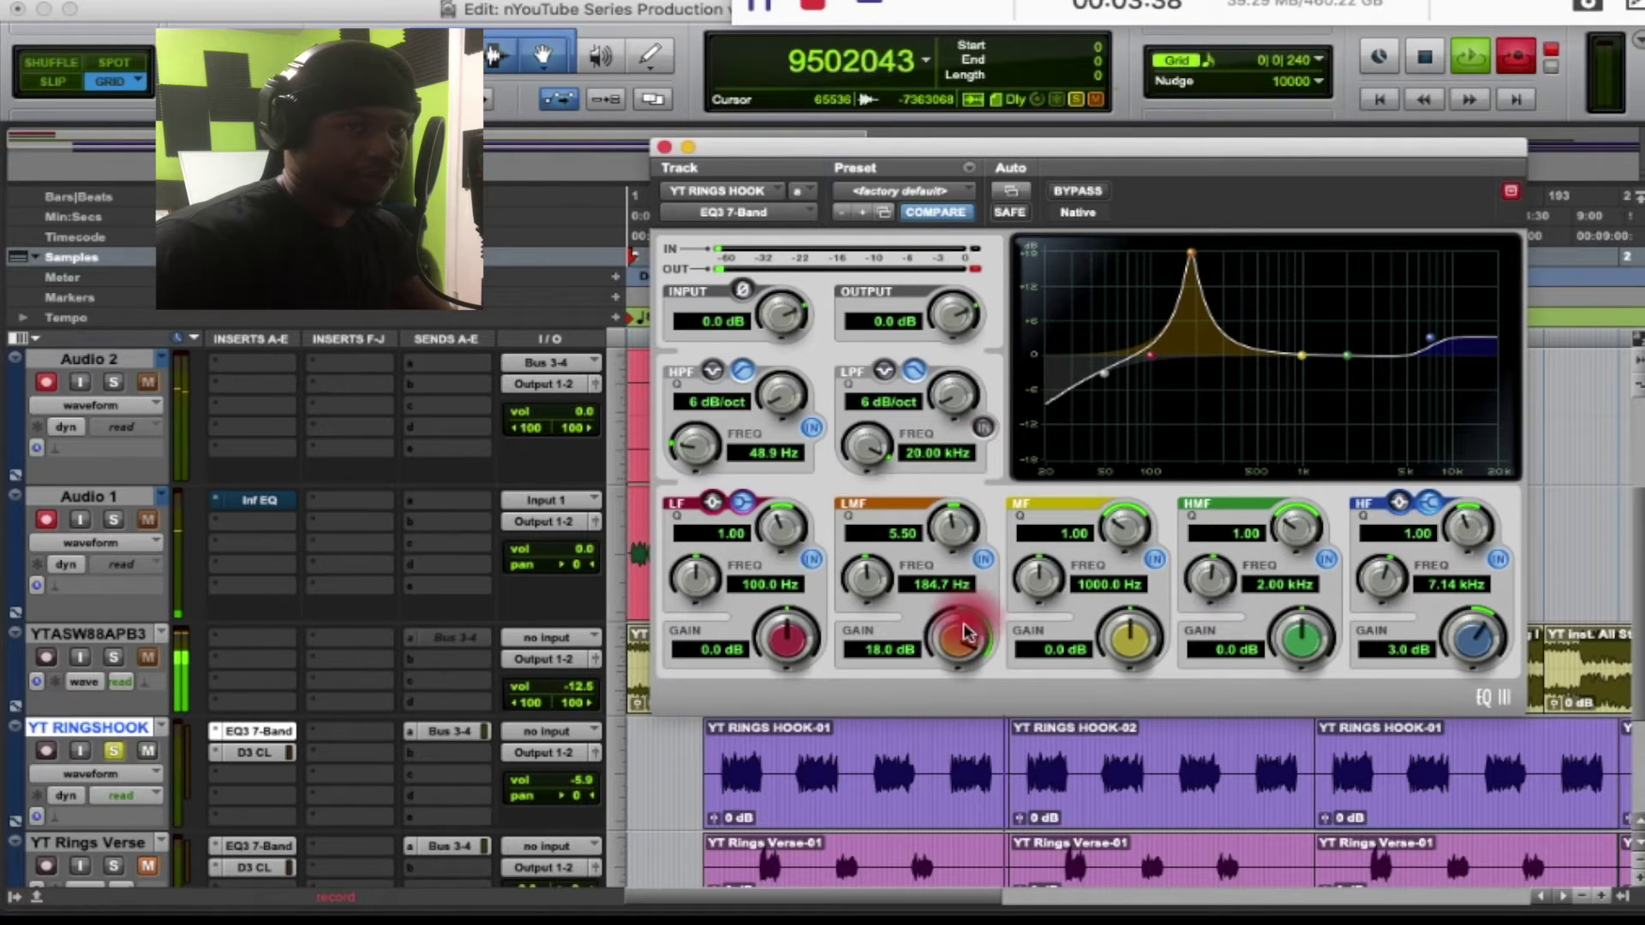
# Turn the low-mid boost into a cut by setting the band's gain to -2.6 dB
pyautogui.moveTo(949, 632); pyautogui.dragTo(963, 861)
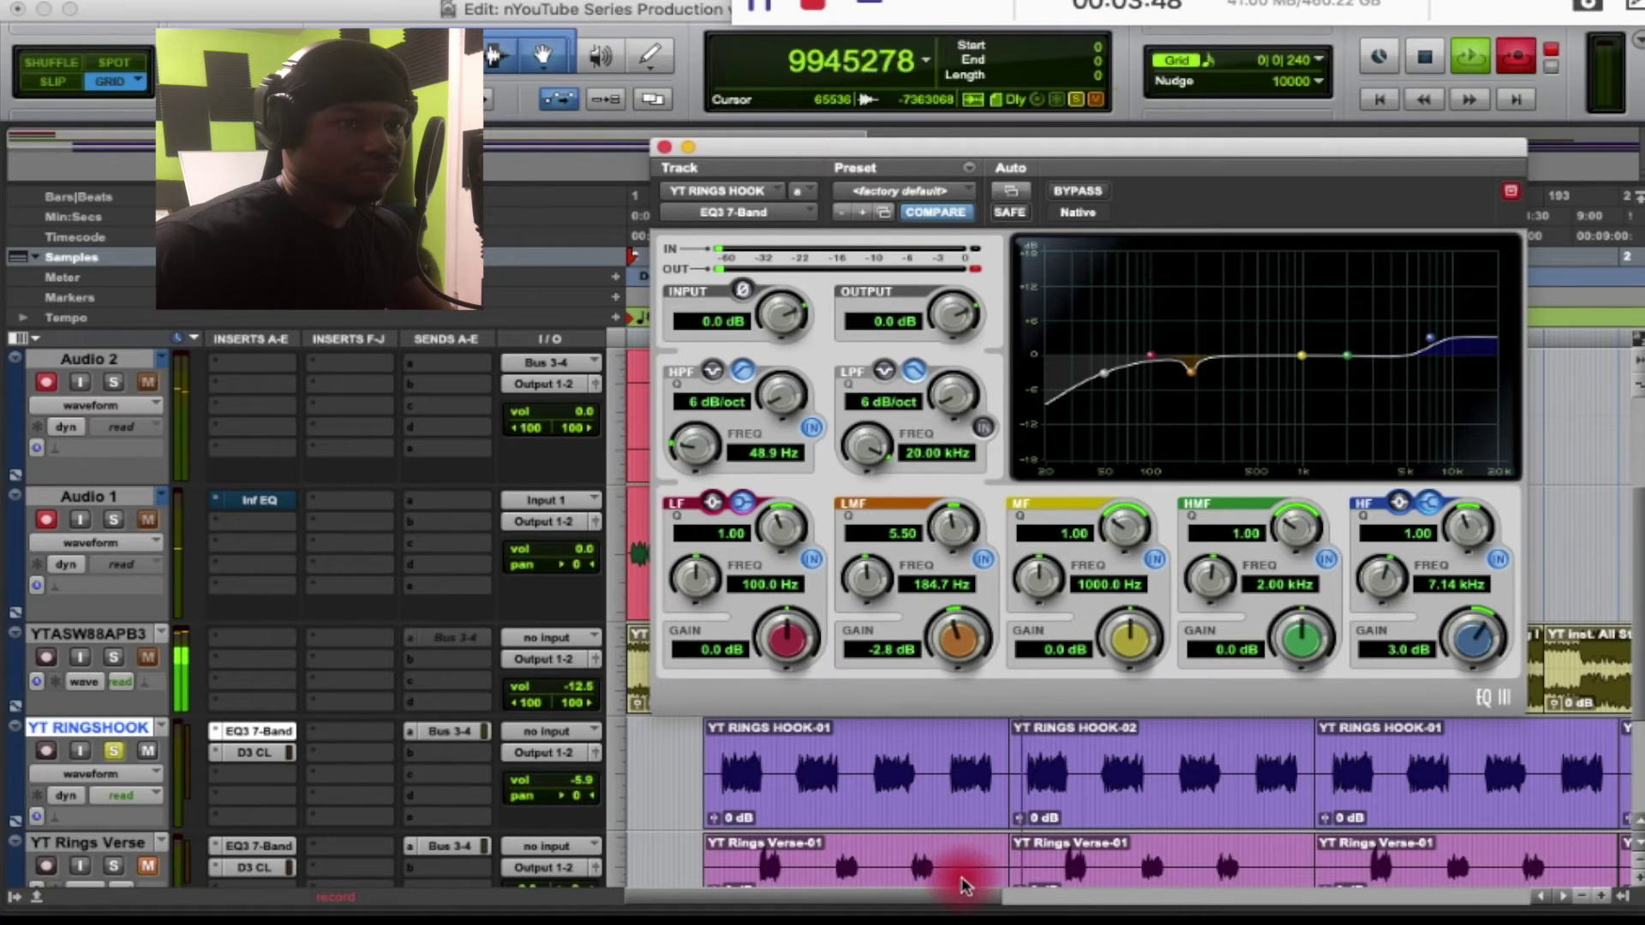
pyautogui.moveTo(966, 878); pyautogui.dragTo(960, 882)
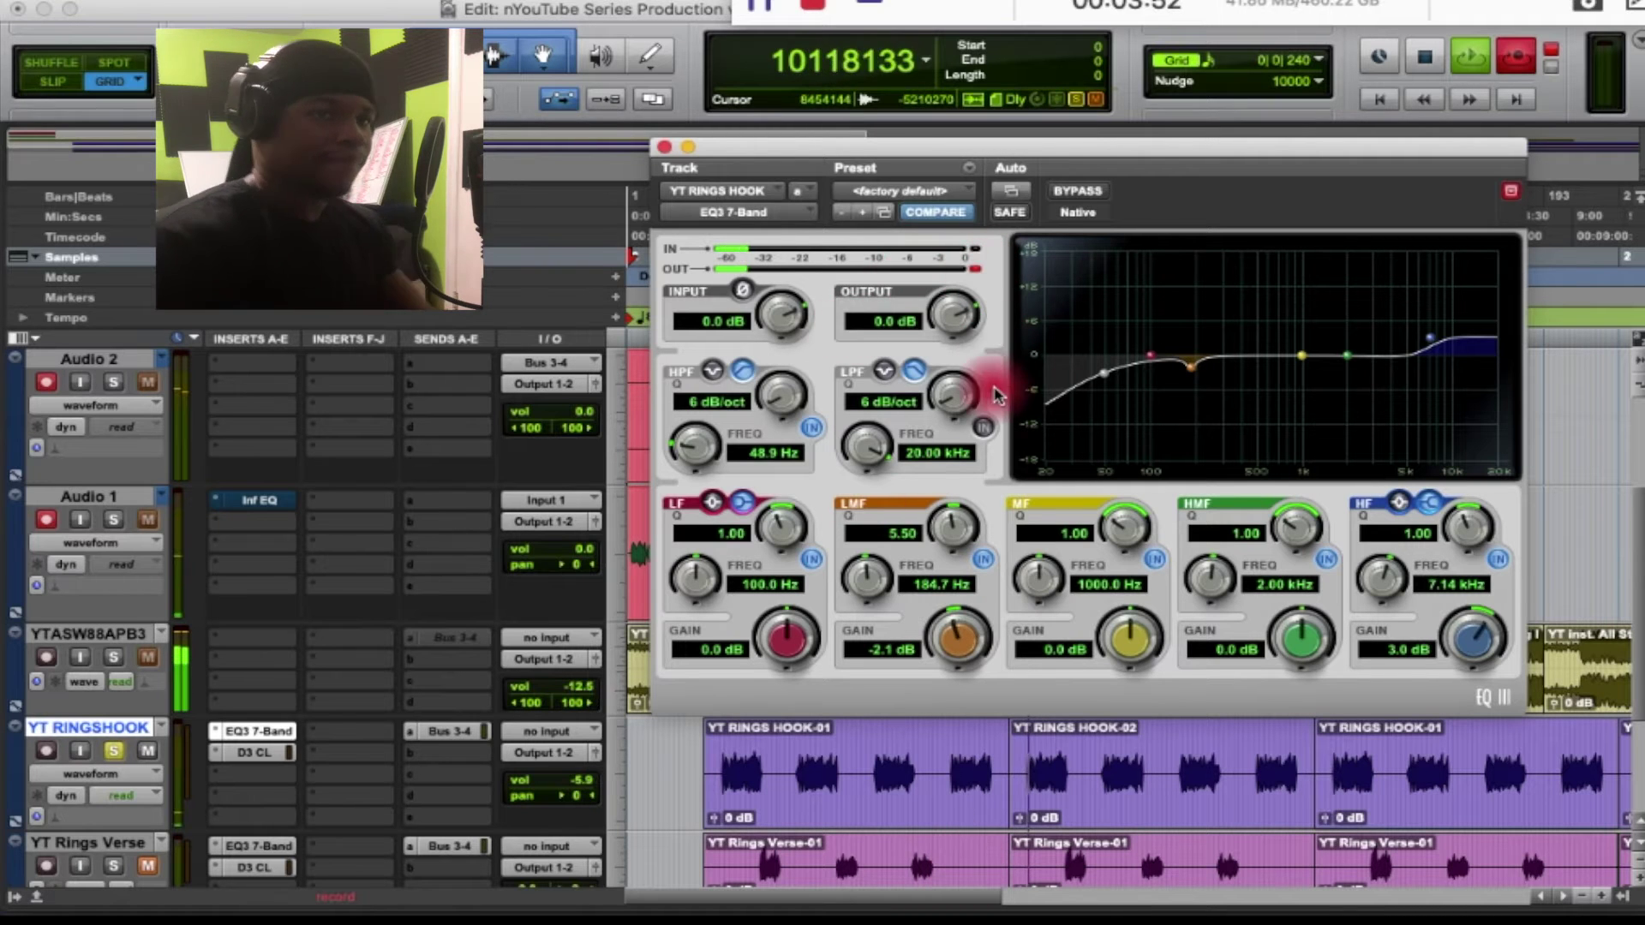
pyautogui.moveTo(950, 646); pyautogui.dragTo(949, 658)
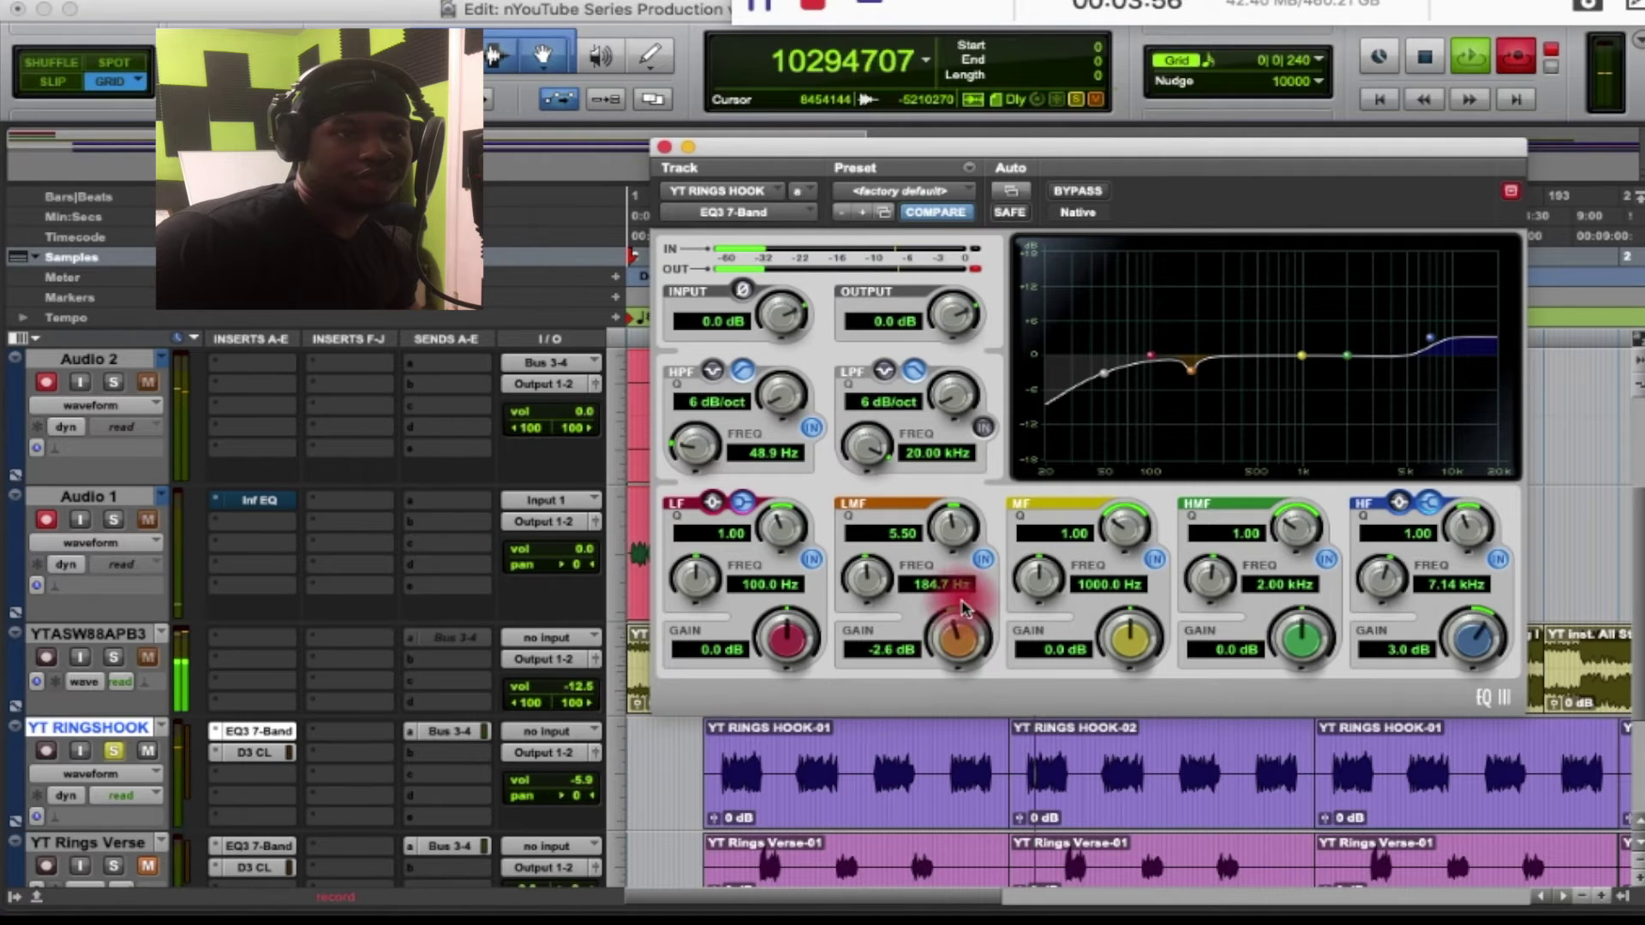
# Set the high-mid band to a 1.7 dB boost at 2.12 kHz with a Q of 1.93
pyautogui.moveTo(1295, 514); pyautogui.dragTo(1298, 485)
pyautogui.click(1345, 347)
pyautogui.moveTo(1345, 347); pyautogui.dragTo(1350, 356)
# Raise the EQ's input gain to 2.9 dB and steepen the high-pass slope to 12 dB/oct
pyautogui.click(908, 324)
pyautogui.click(781, 324)
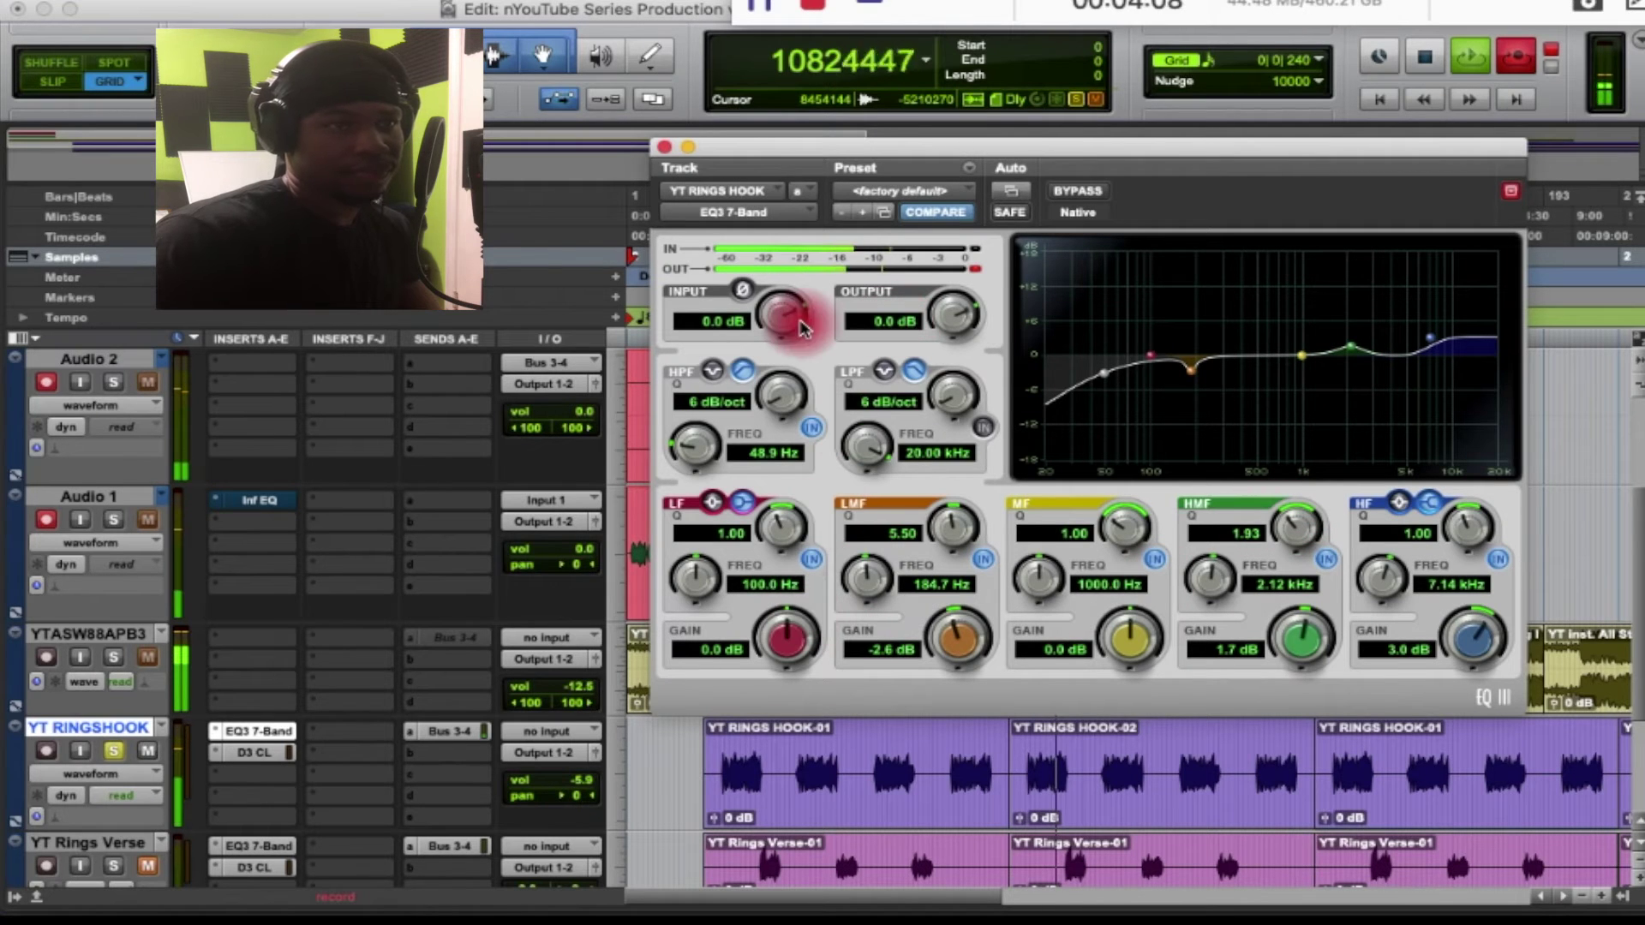
pyautogui.moveTo(780, 322); pyautogui.dragTo(789, 302)
pyautogui.click(966, 317)
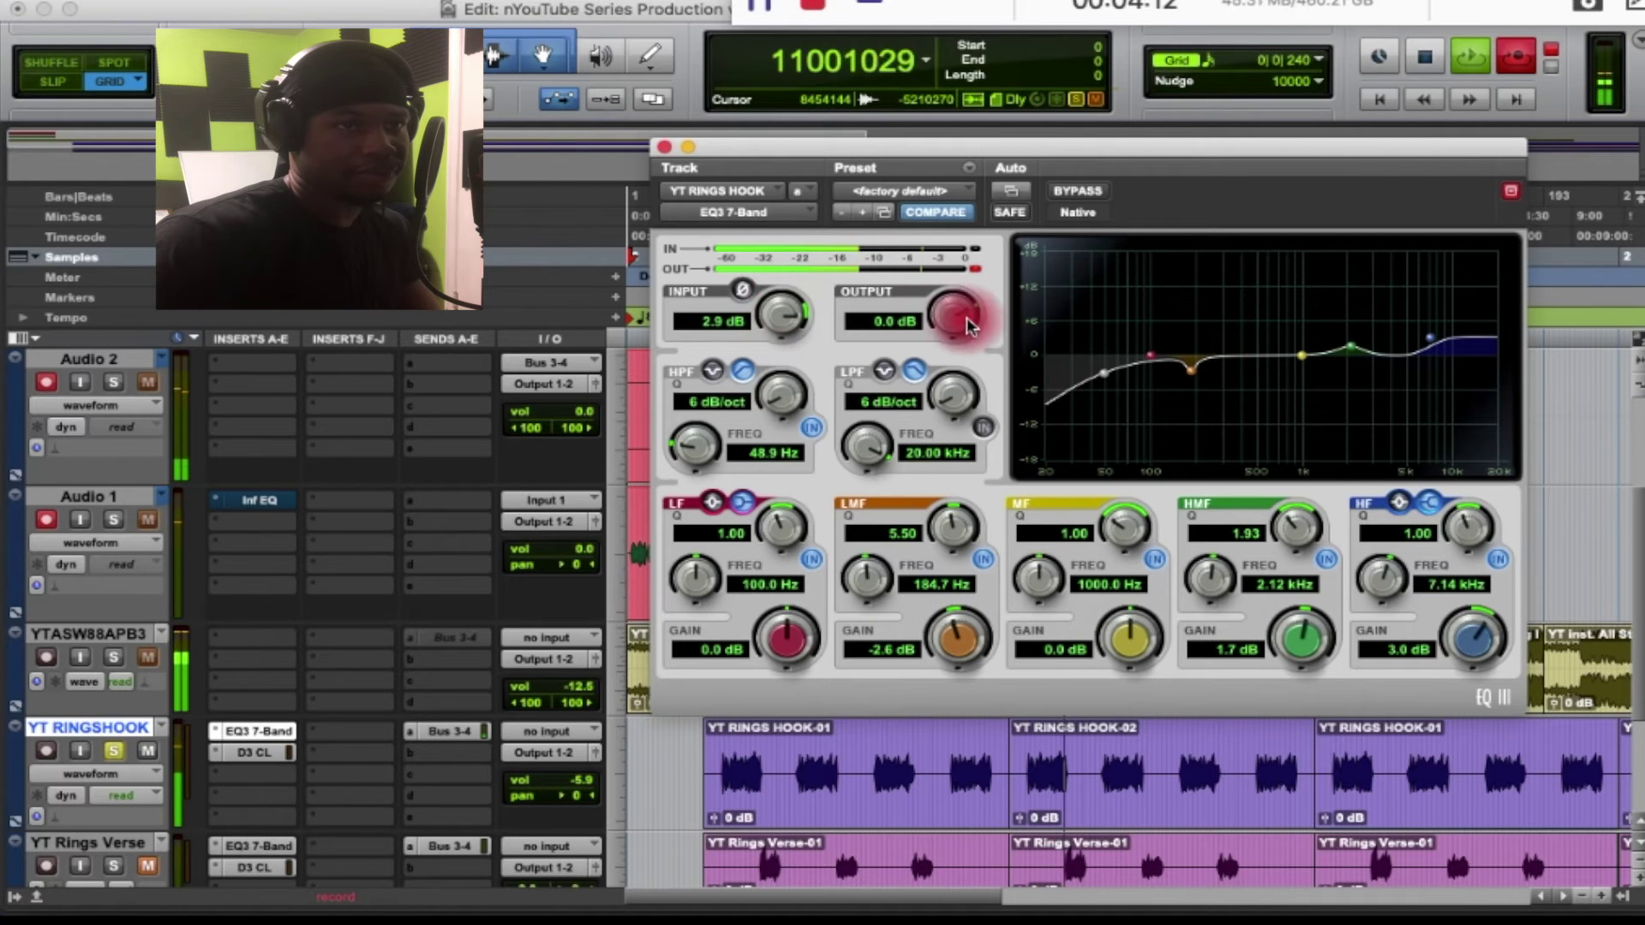
pyautogui.click(1157, 378)
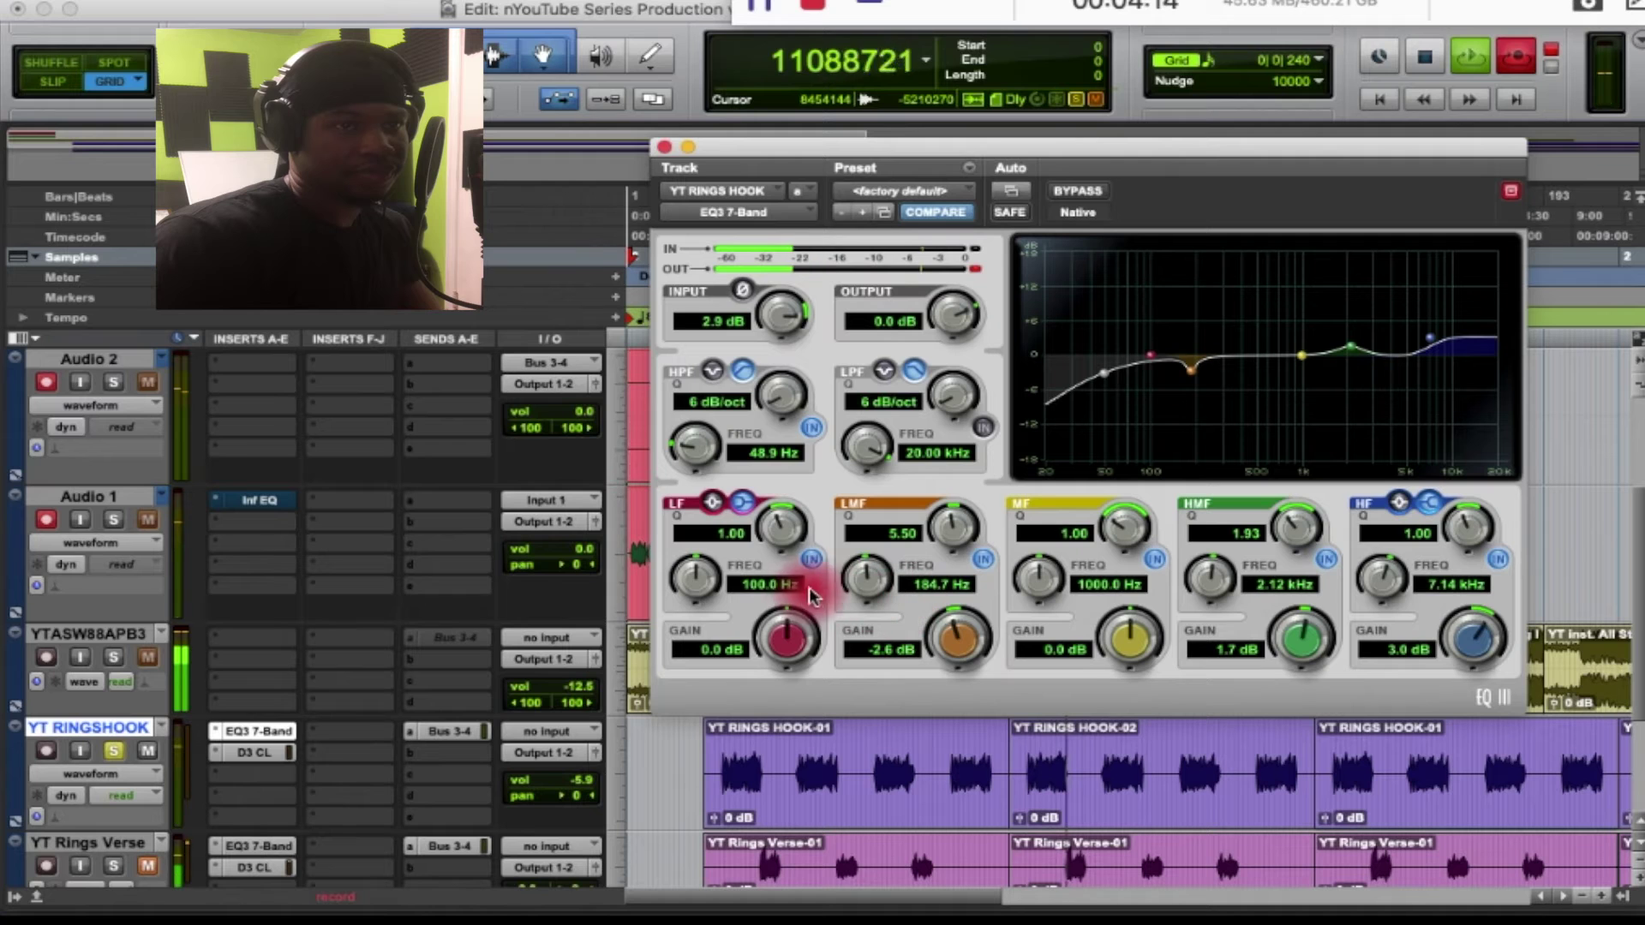
pyautogui.moveTo(803, 403); pyautogui.dragTo(795, 385)
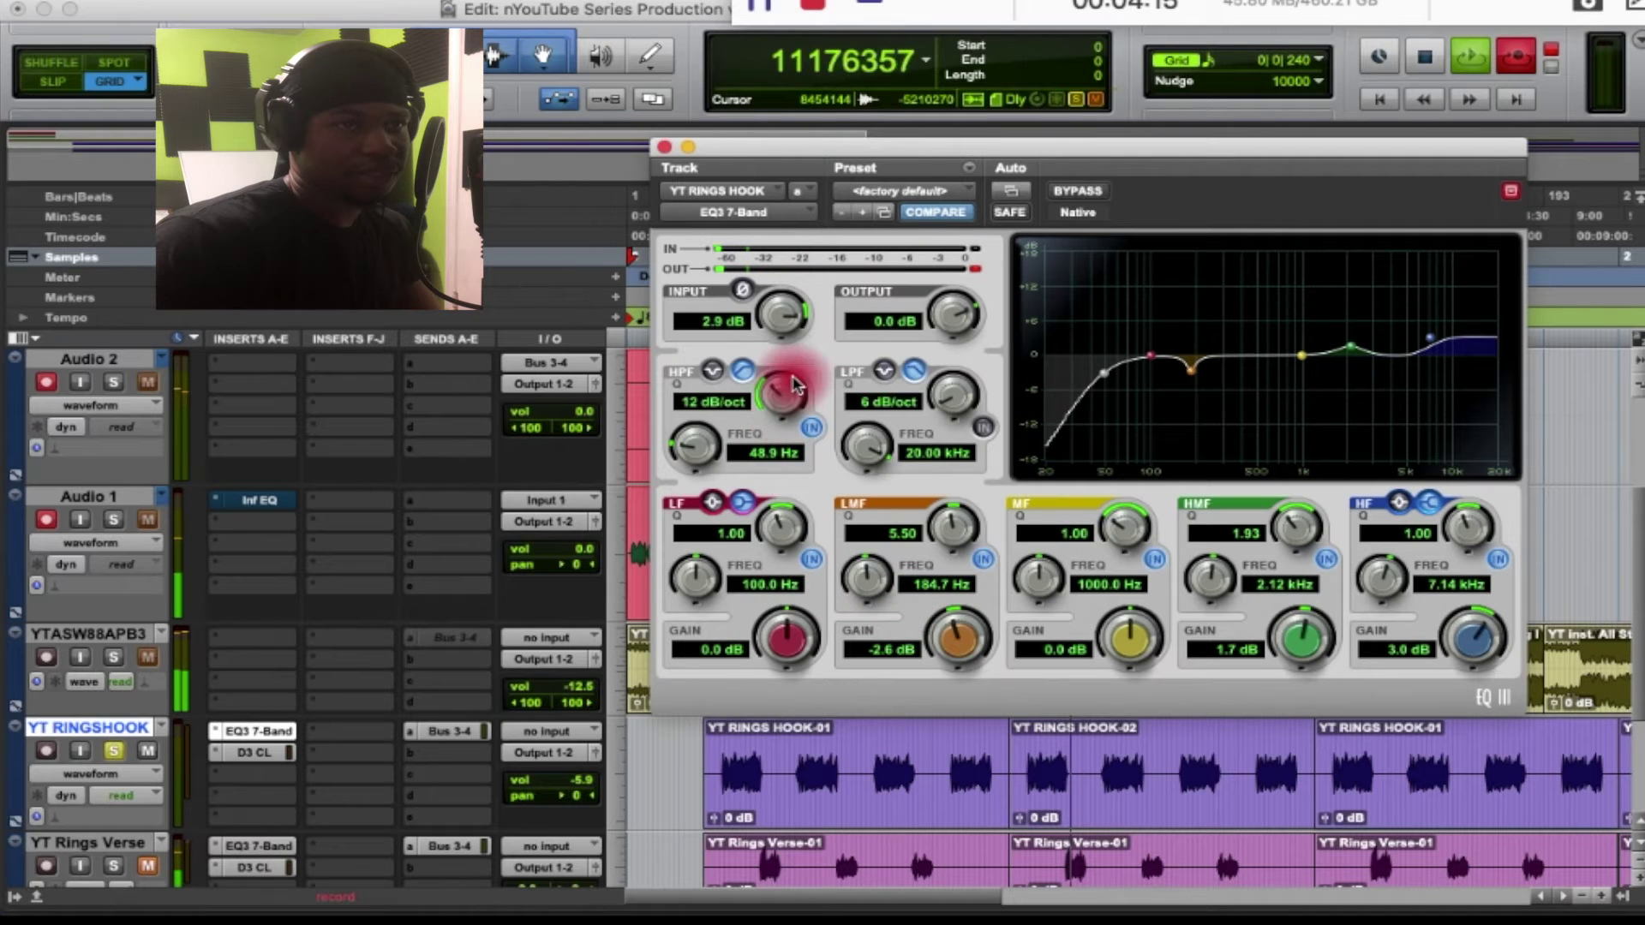
# Switch the low-frequency band to a peak shape and boost it 2.4 dB at 97.9 Hz with a Q of 1.51
pyautogui.click(1167, 363)
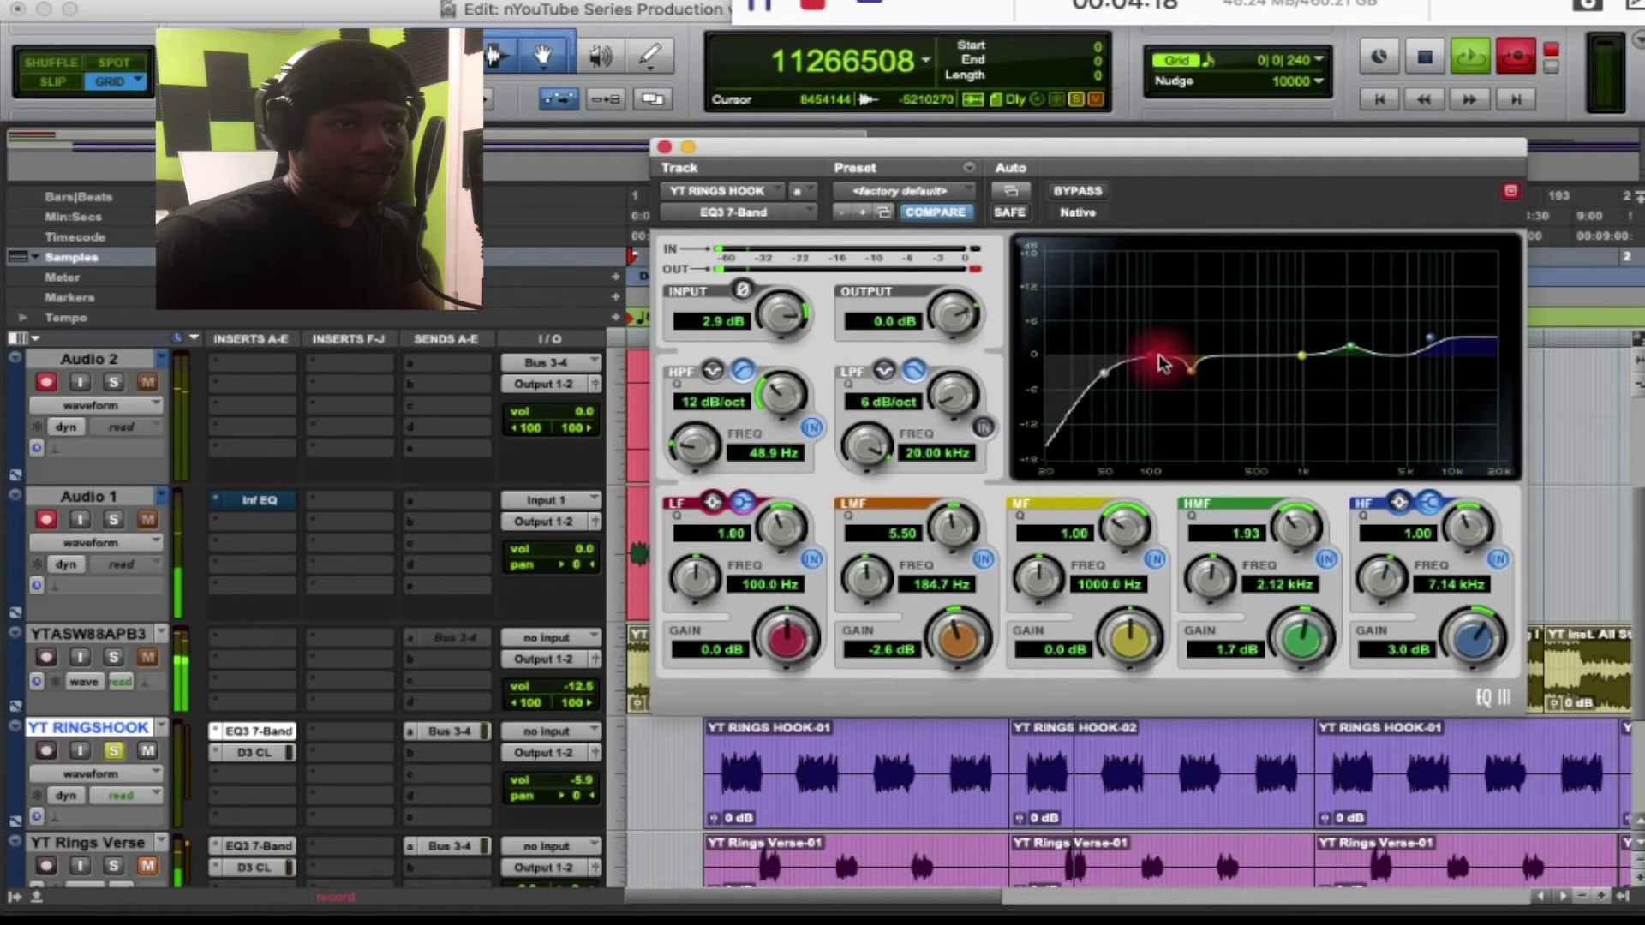
pyautogui.moveTo(1154, 363); pyautogui.dragTo(1147, 354)
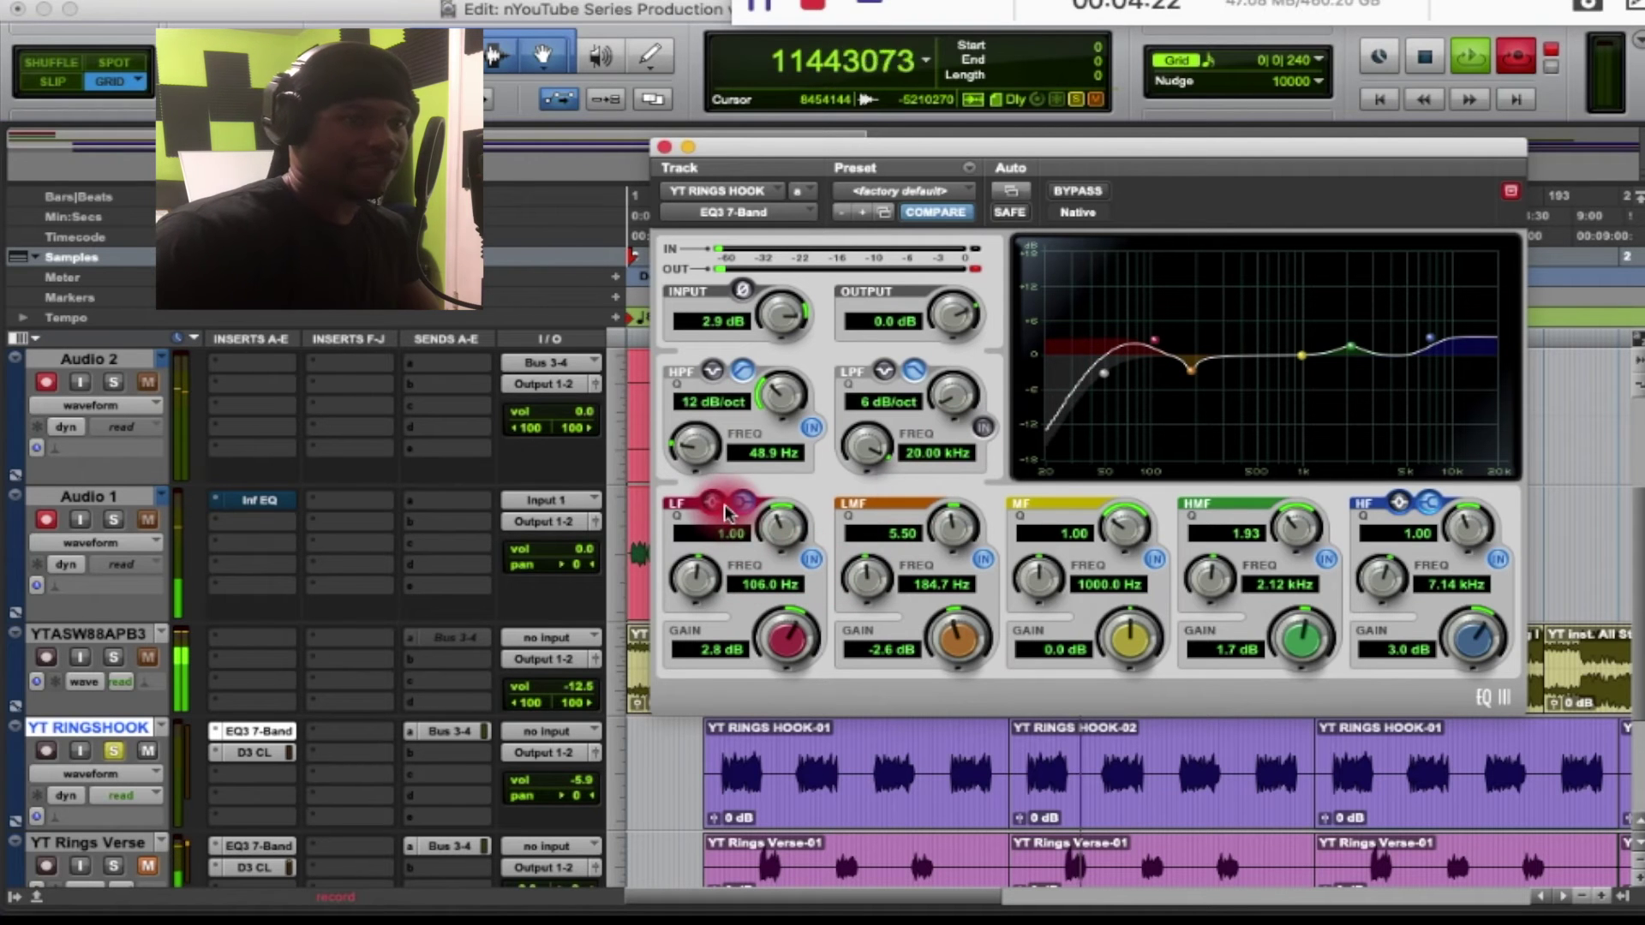
pyautogui.click(722, 507)
pyautogui.click(1178, 347)
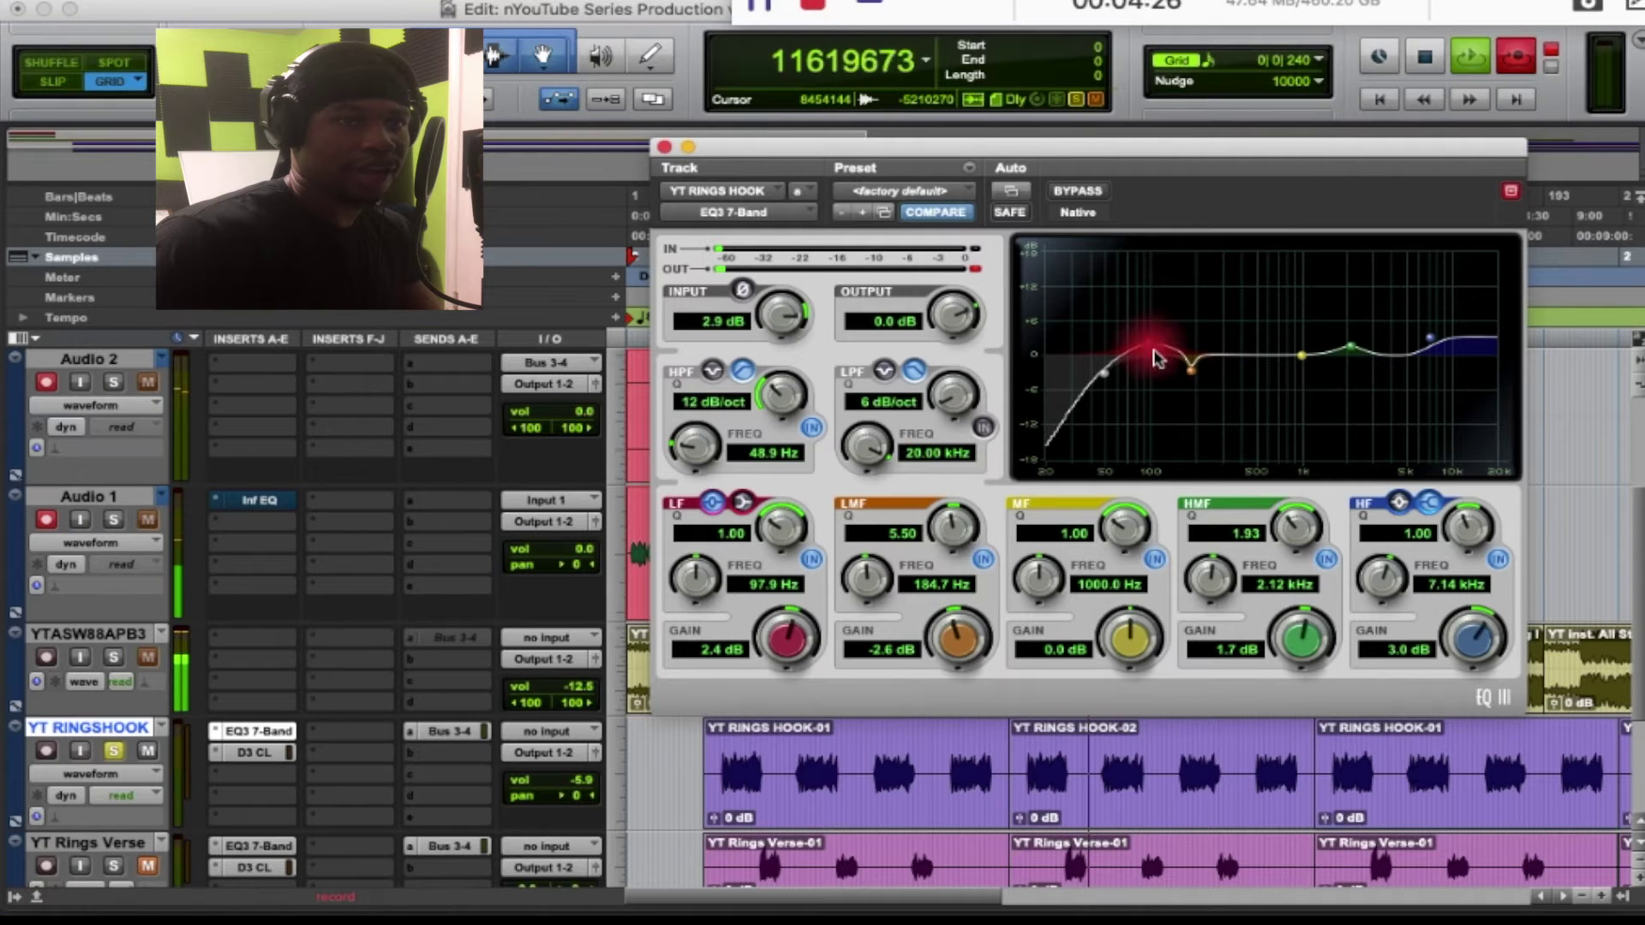
pyautogui.click(810, 561)
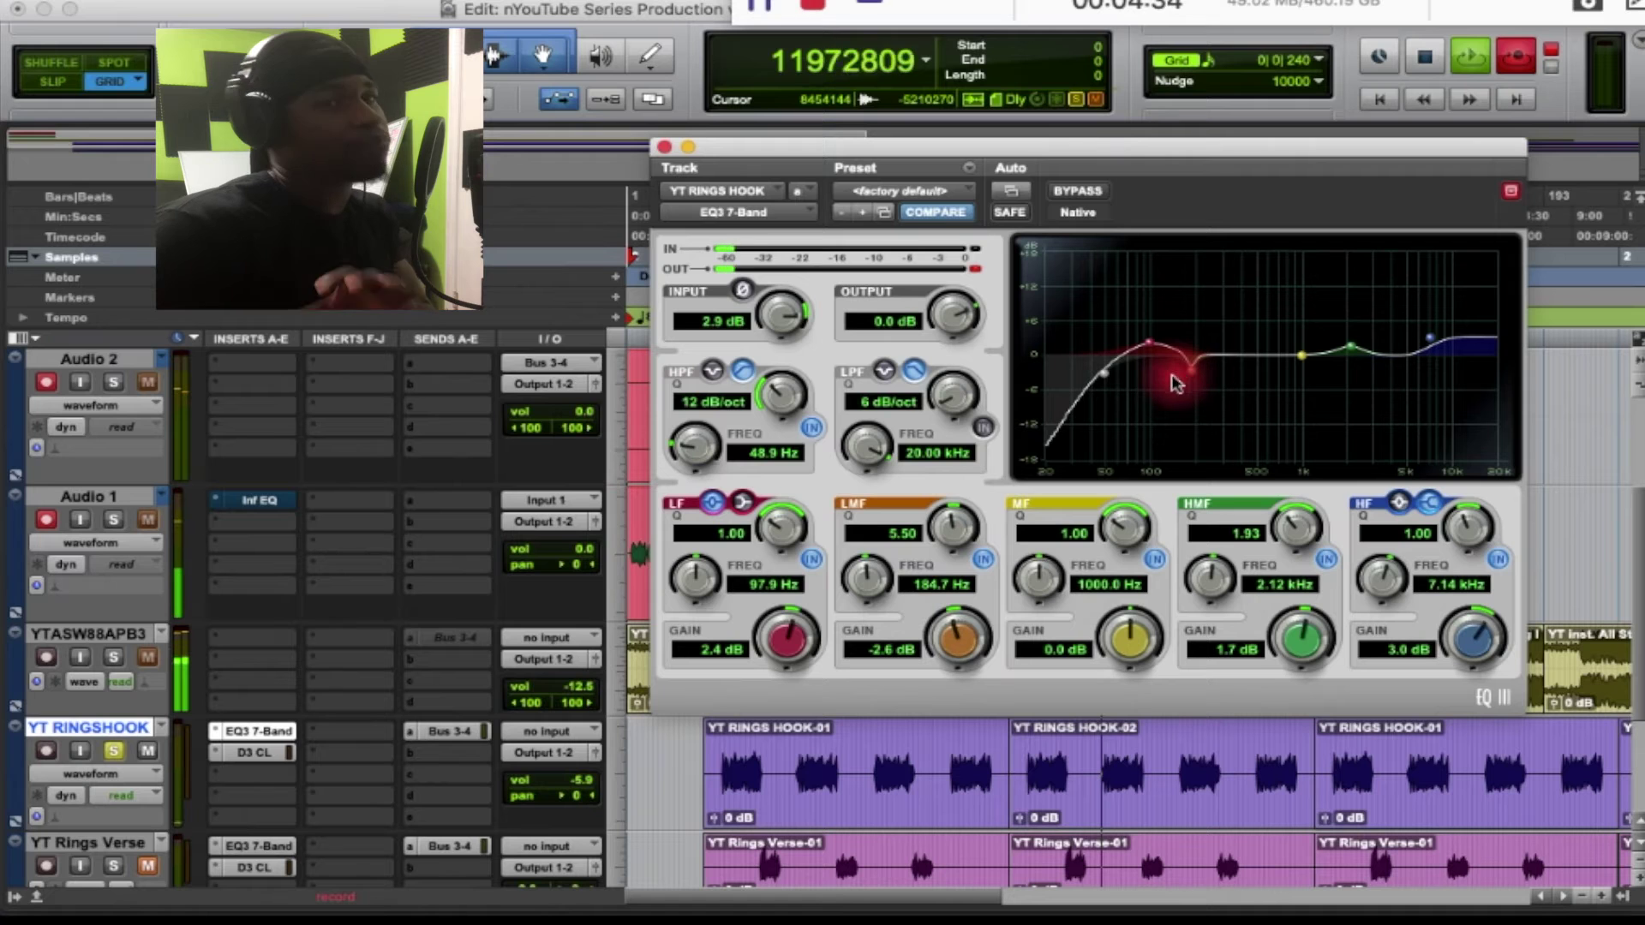
pyautogui.moveTo(795, 533); pyautogui.dragTo(786, 514)
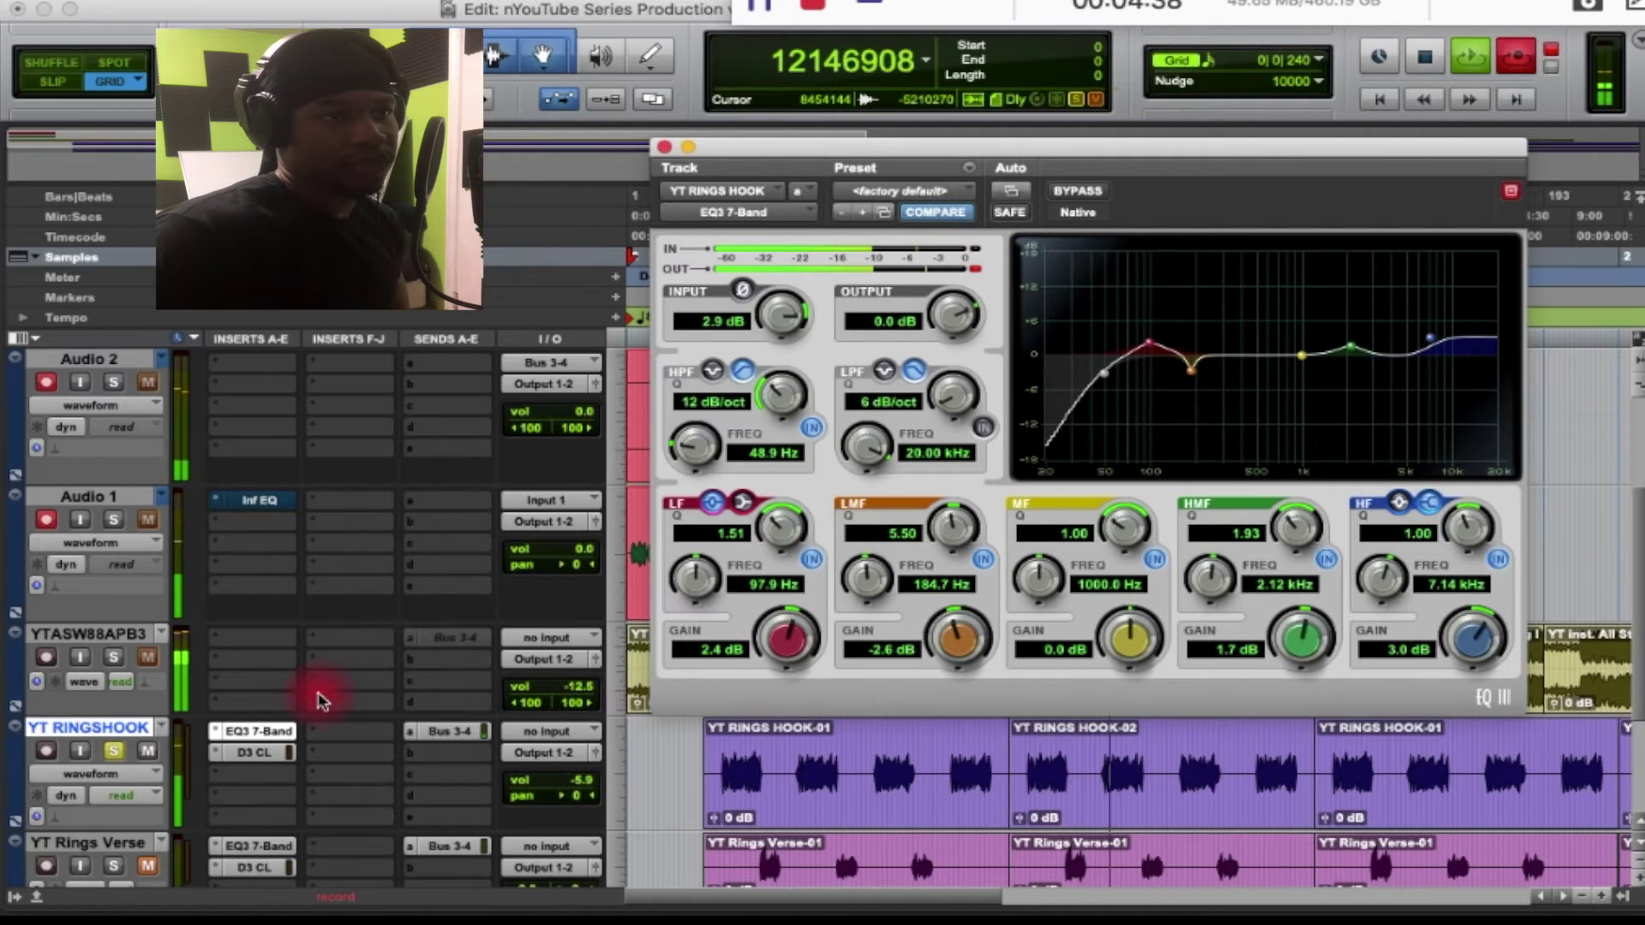
# Compare the hook vocal with and without the EQ by toggling its bypass, leaving the EQ active
pyautogui.click(1078, 191)
pyautogui.click(1089, 194)
pyautogui.click(1090, 194)
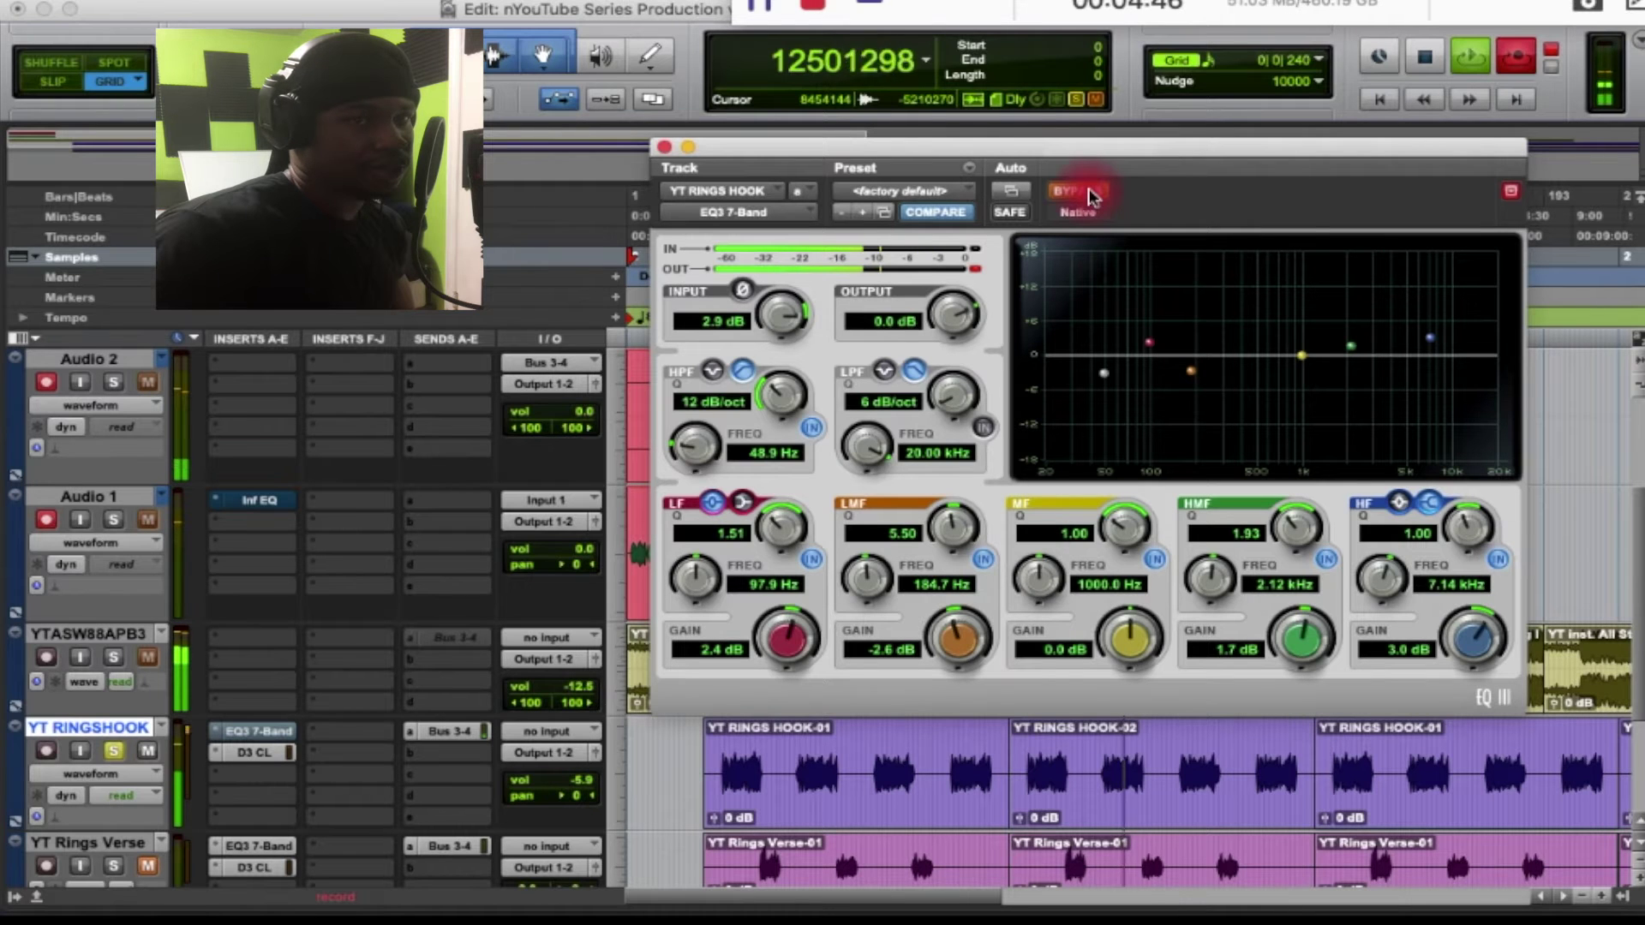
pyautogui.click(1092, 196)
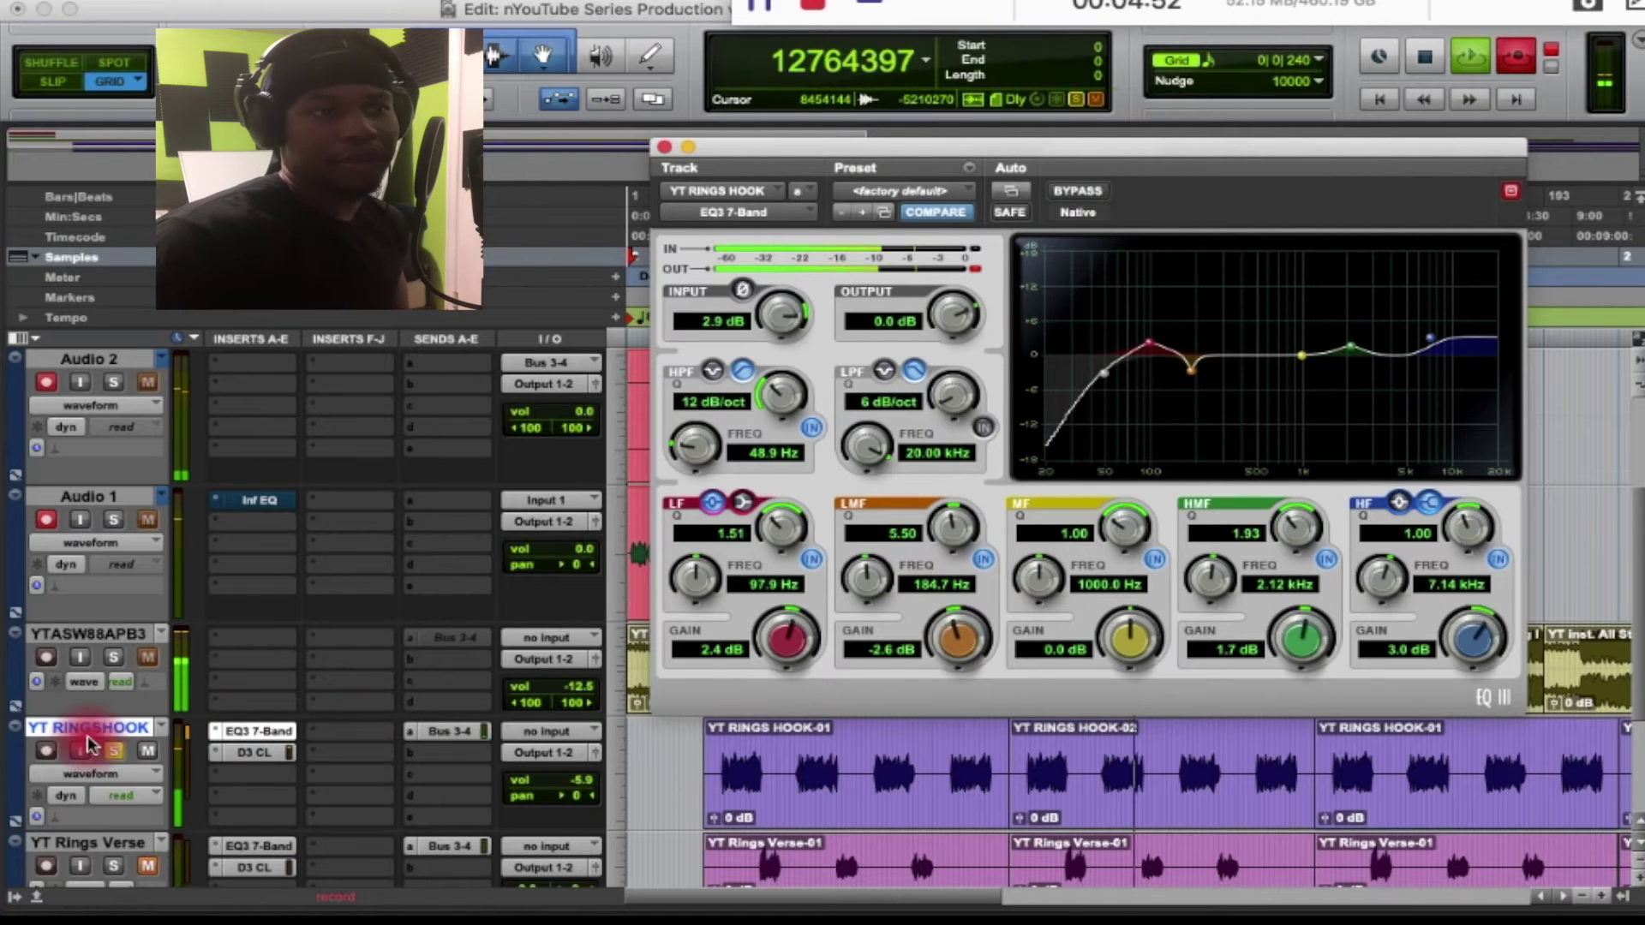
# Take the hook track out of solo and compare it in the mix with its compressor insert bypassed and active
pyautogui.click(113, 750)
pyautogui.click(955, 314)
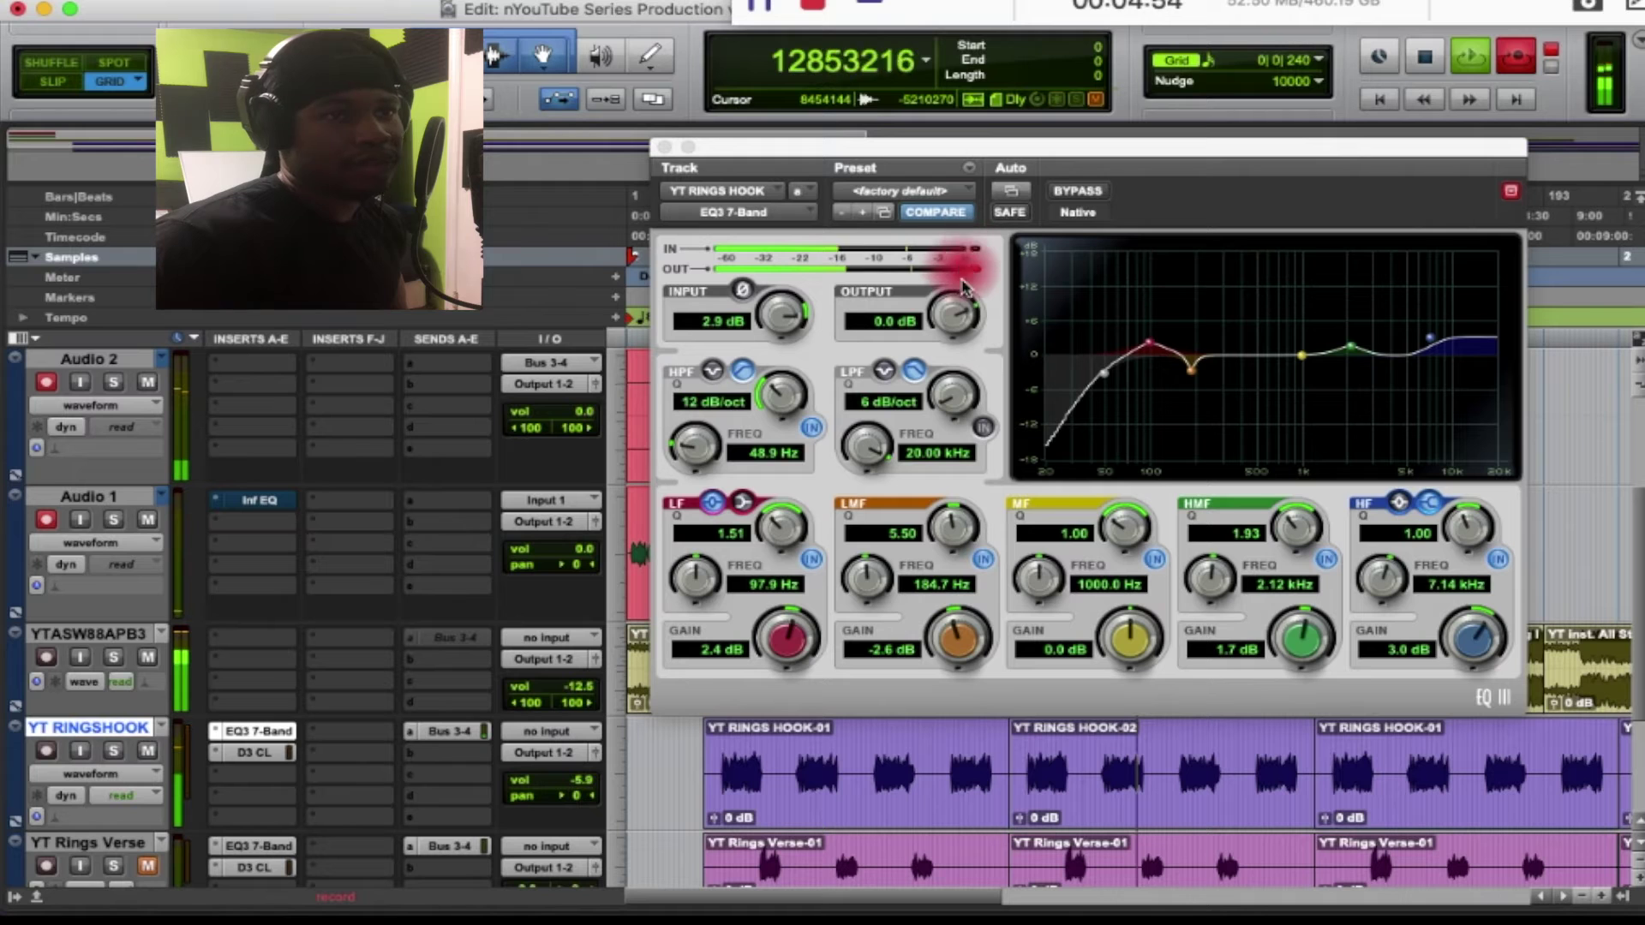
pyautogui.click(951, 324)
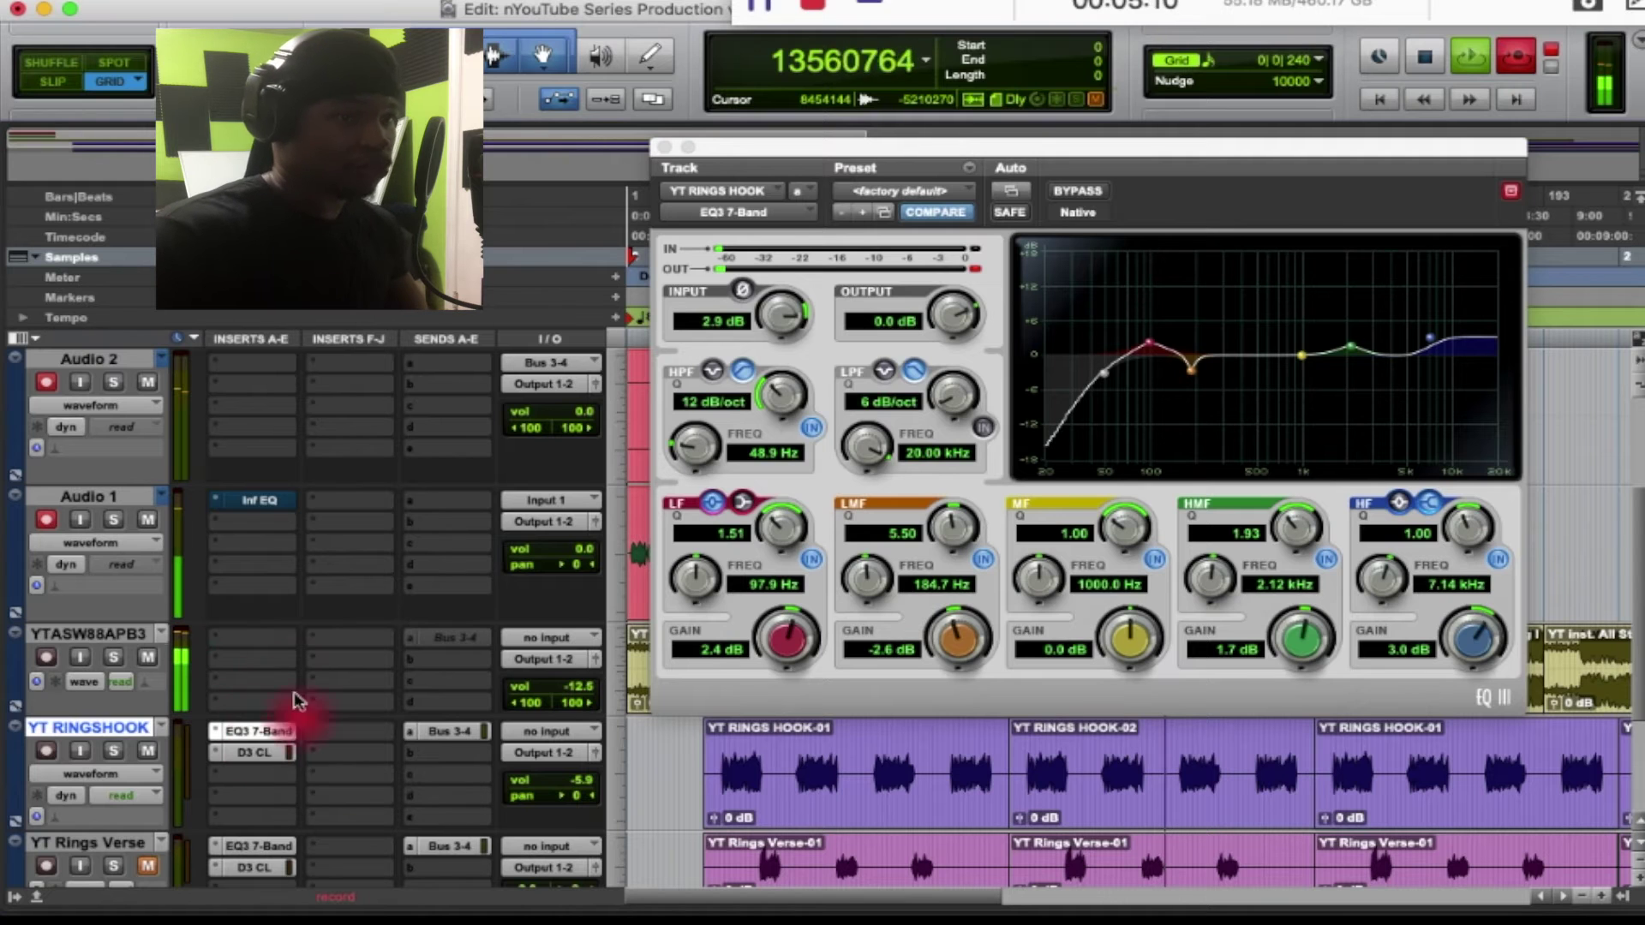
pyautogui.keyDown('ctrl'); pyautogui.keyDown('super'); pyautogui.click(268, 758); pyautogui.keyUp('super'); pyautogui.keyUp('ctrl')
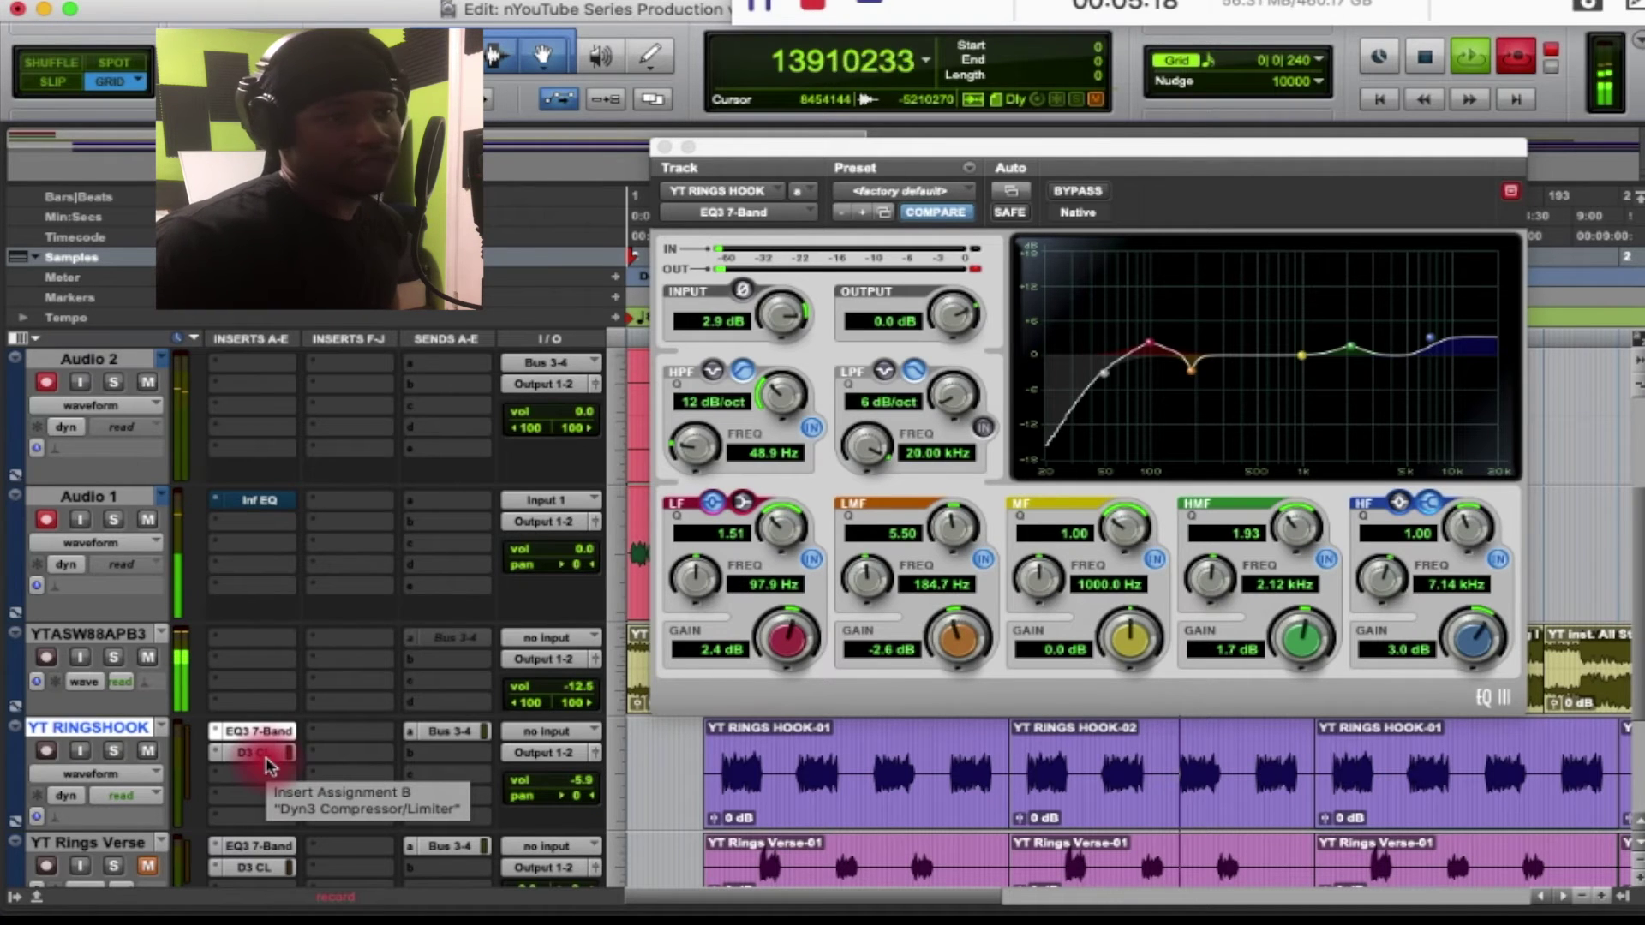
pyautogui.keyDown('ctrl'); pyautogui.keyDown('super'); pyautogui.click(267, 757); pyautogui.keyUp('super'); pyautogui.keyUp('ctrl')
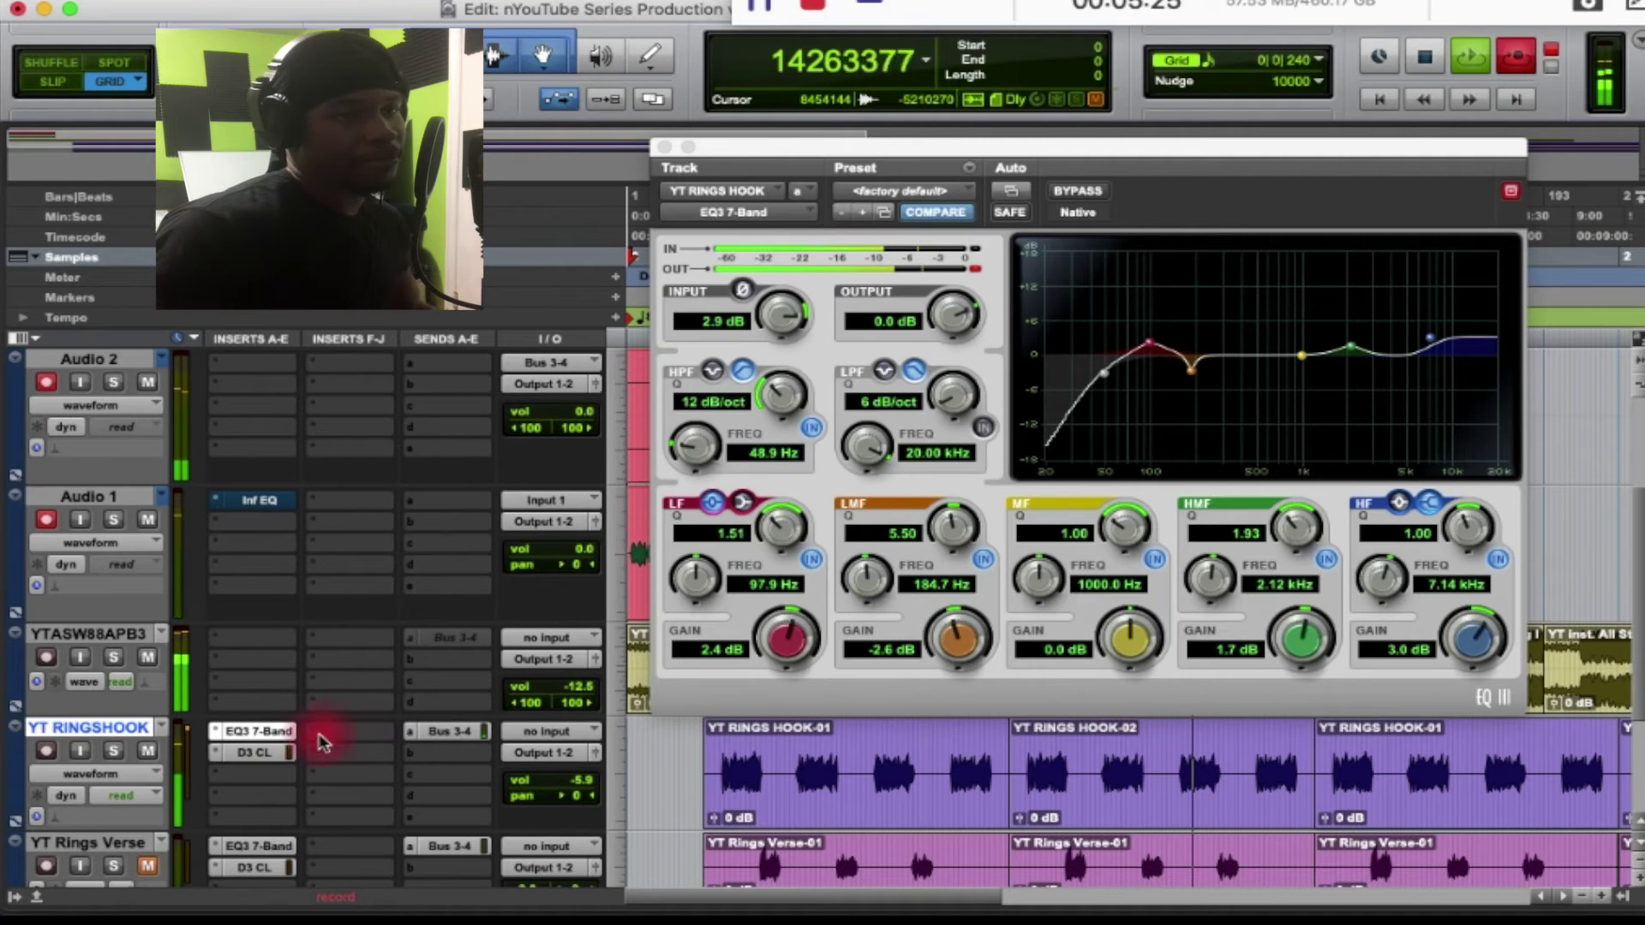
# Open the Dyn3 Compressor/Limiter on the YT RINGS HOOK track, check its bypass, and solo the track
pyautogui.click(267, 765)
pyautogui.click(735, 368)
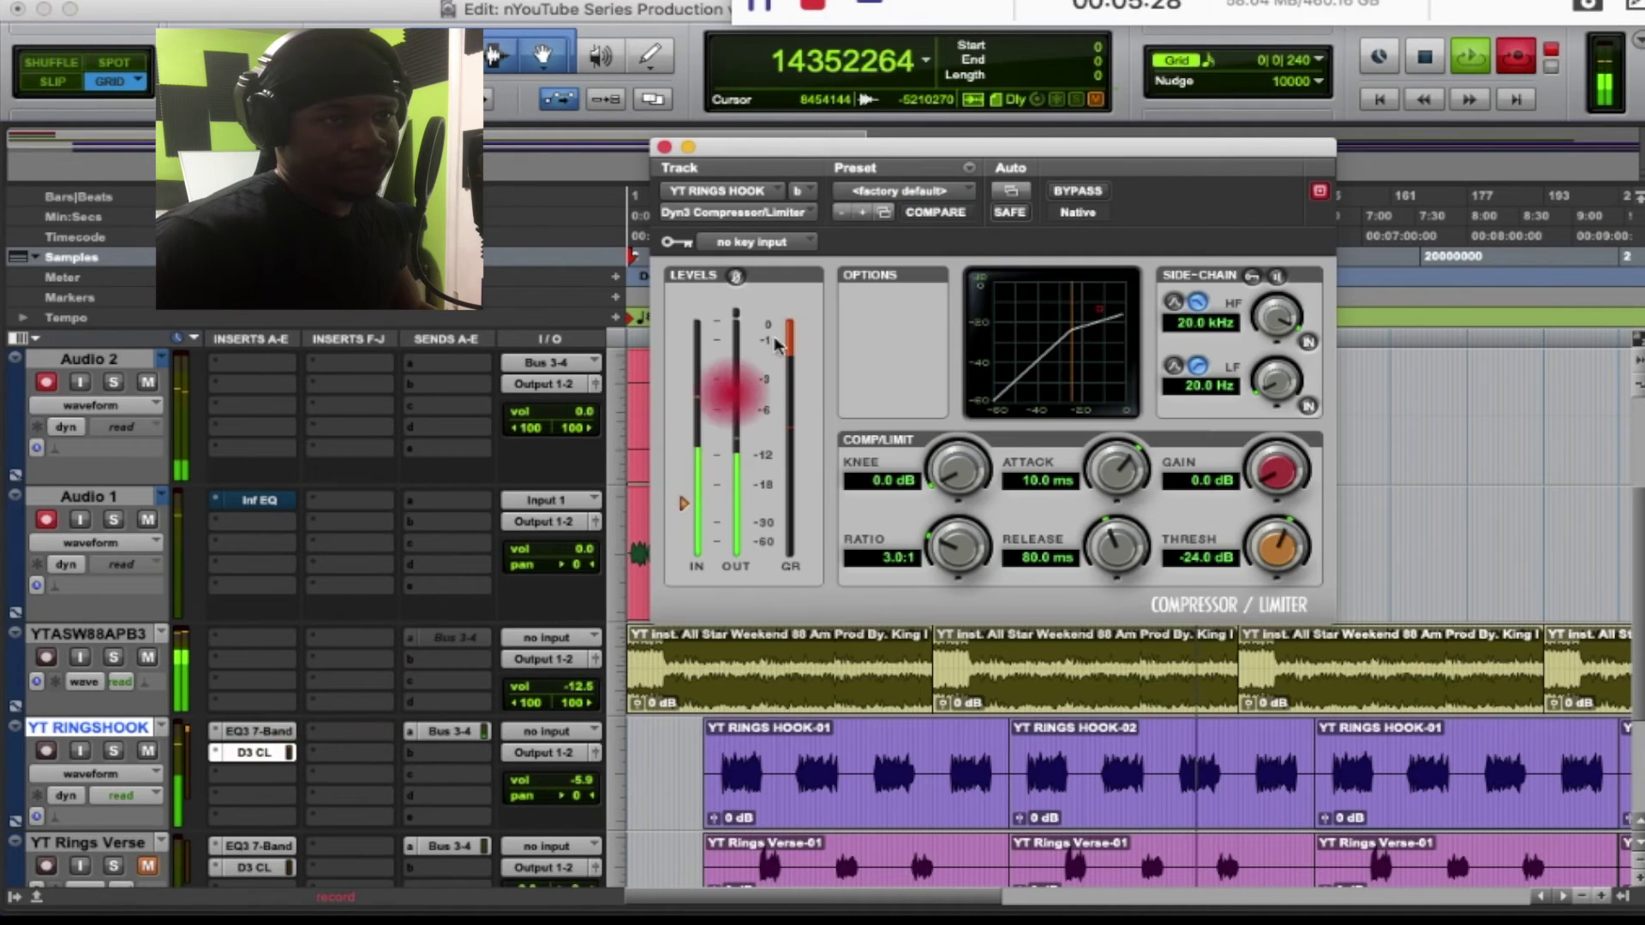
pyautogui.click(1082, 198)
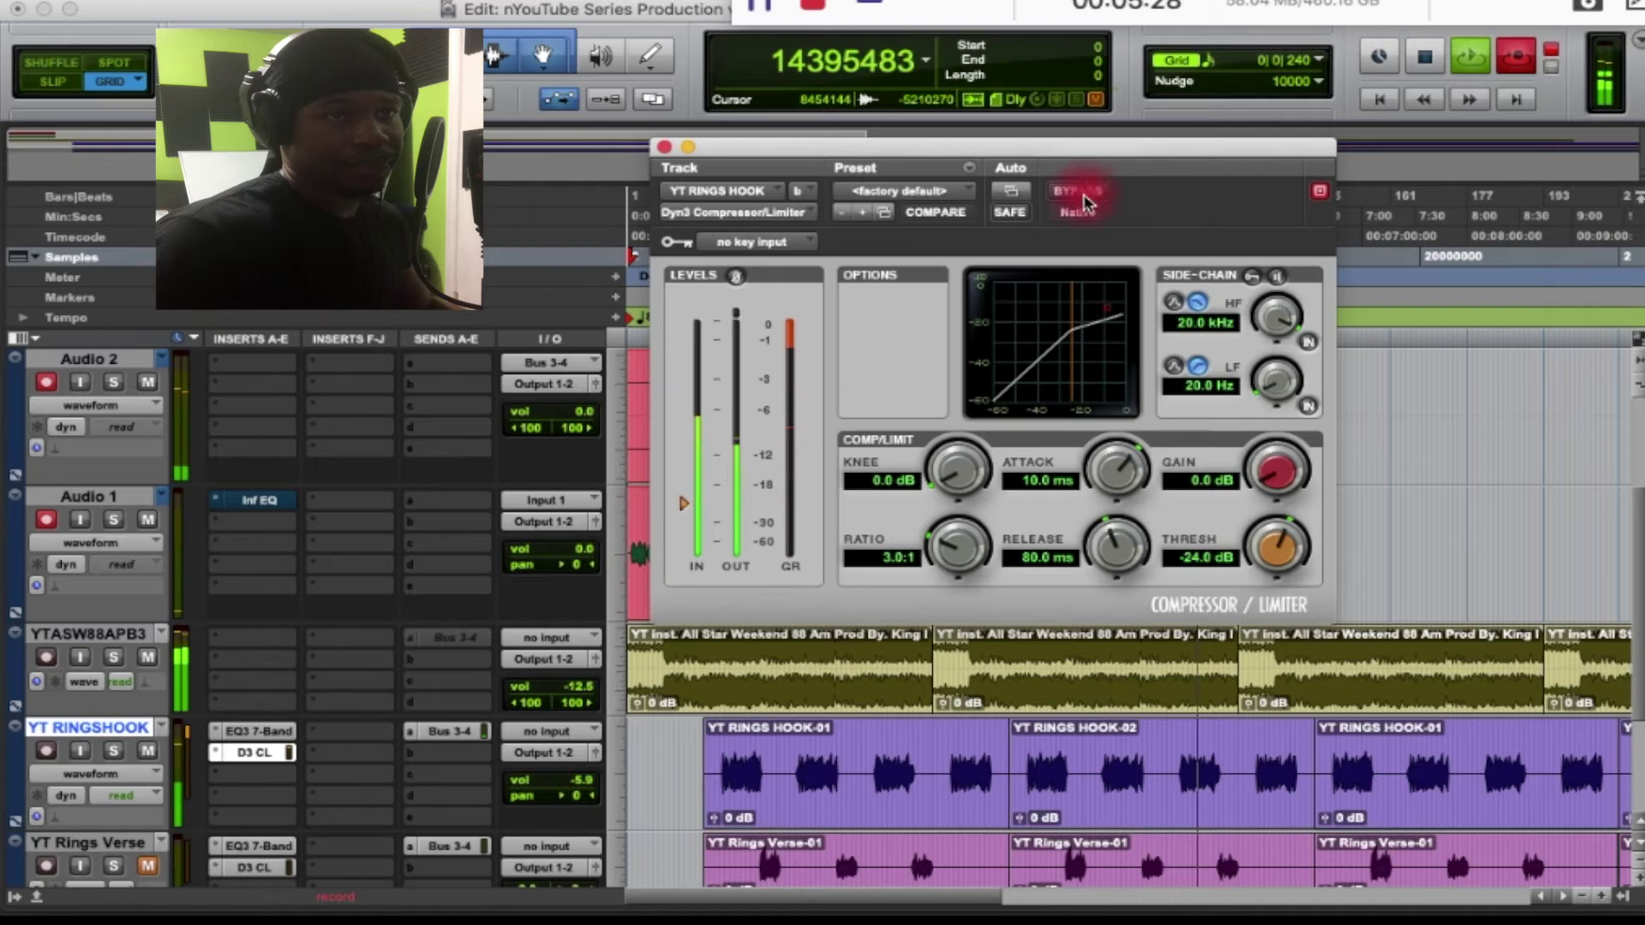
pyautogui.click(113, 751)
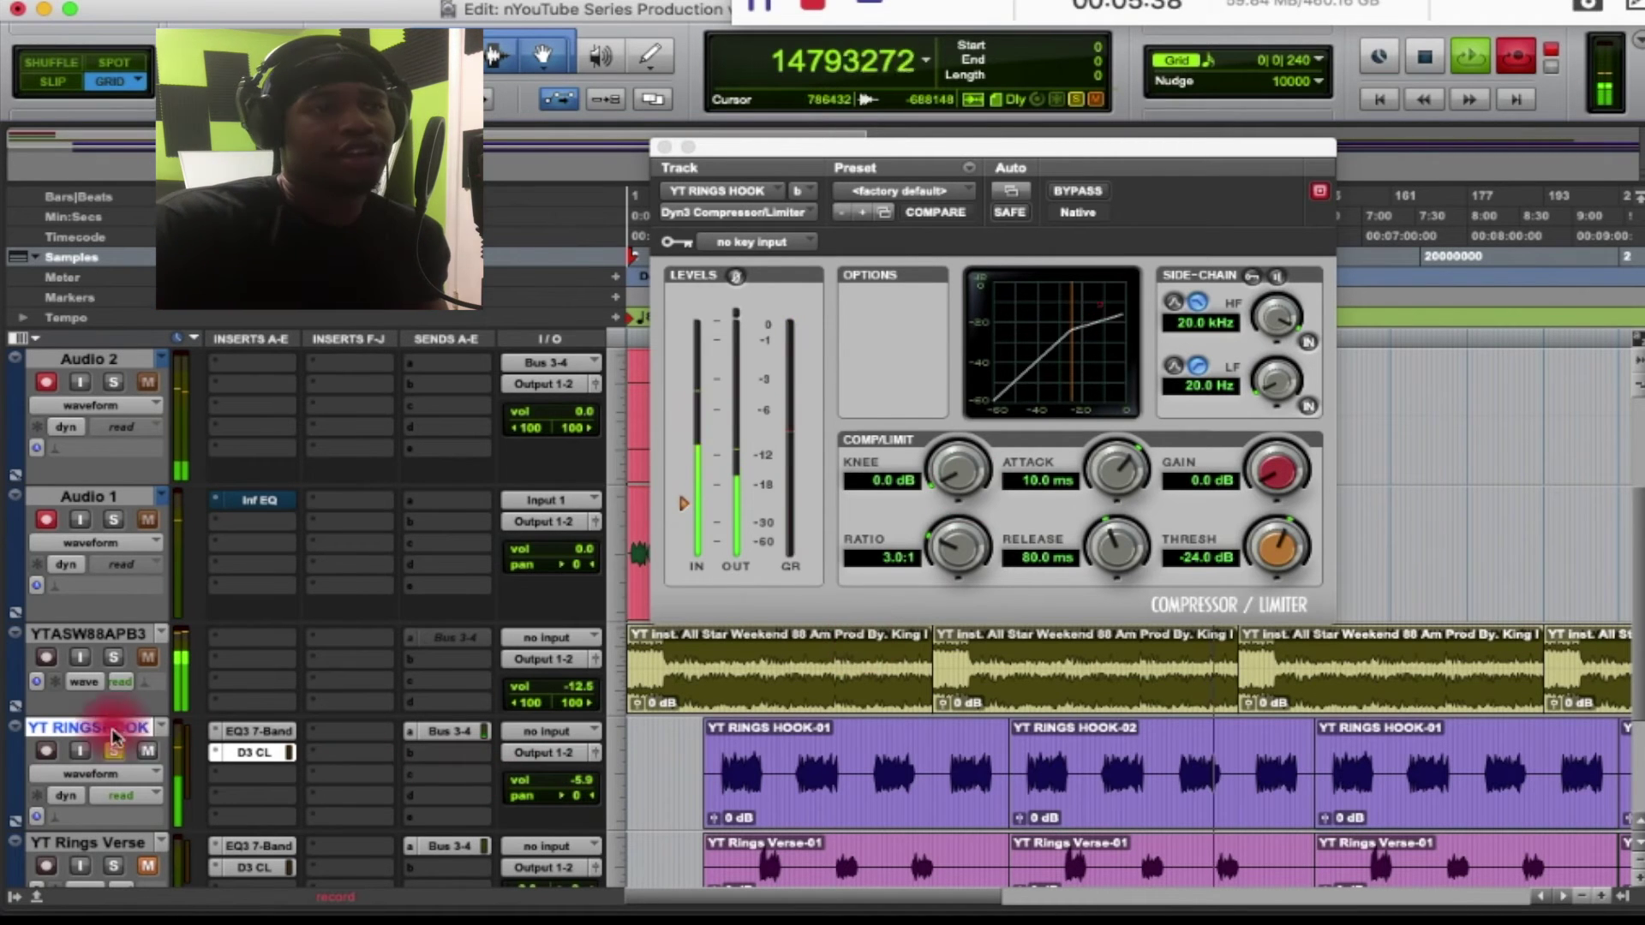
pyautogui.click(113, 753)
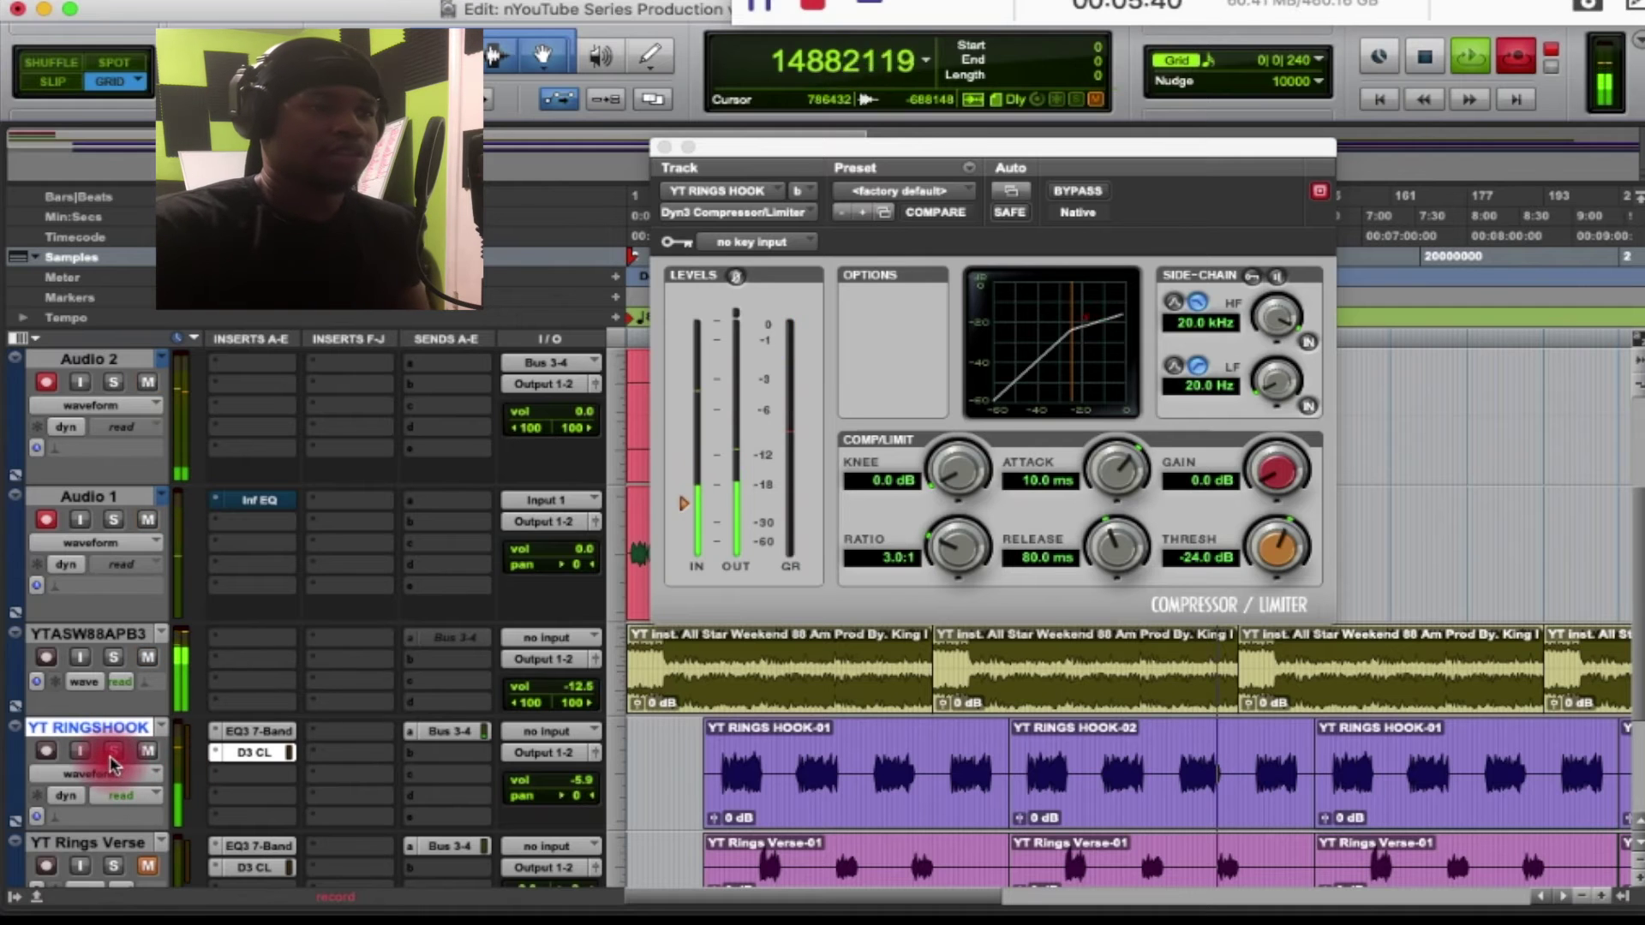
pyautogui.click(112, 753)
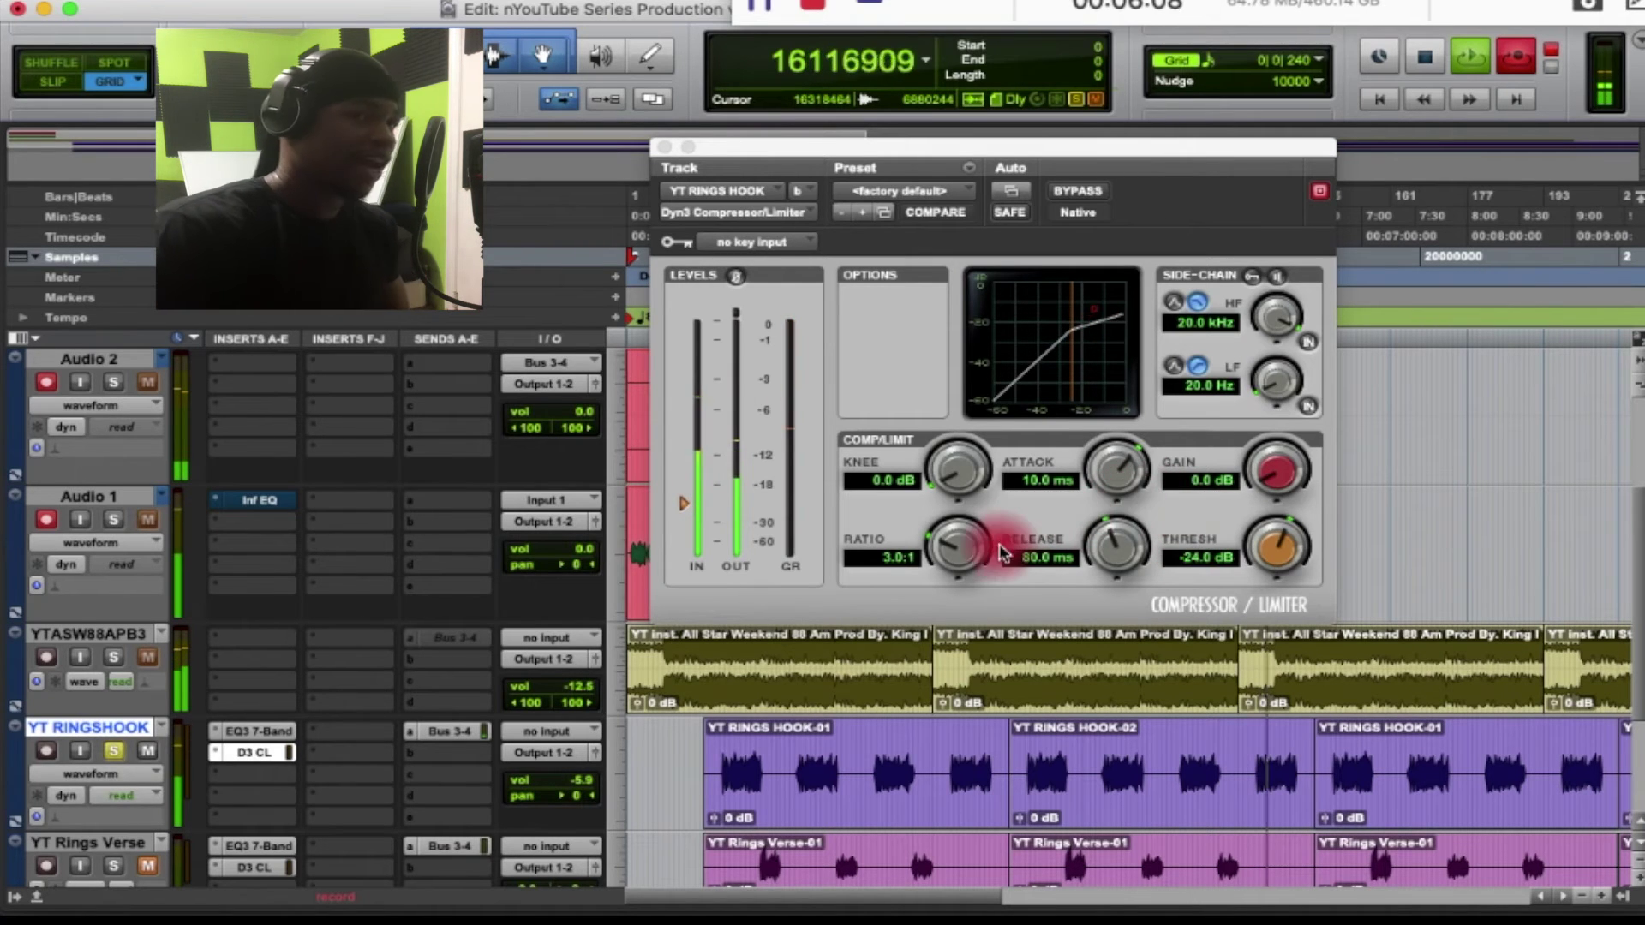
# Set the compressor's ratio to 100.0:1, threshold to -18.0 dB and knee to 30.0 dB
pyautogui.moveTo(960, 550); pyautogui.dragTo(1114, 330)
pyautogui.moveTo(1275, 547); pyautogui.dragTo(1212, 549)
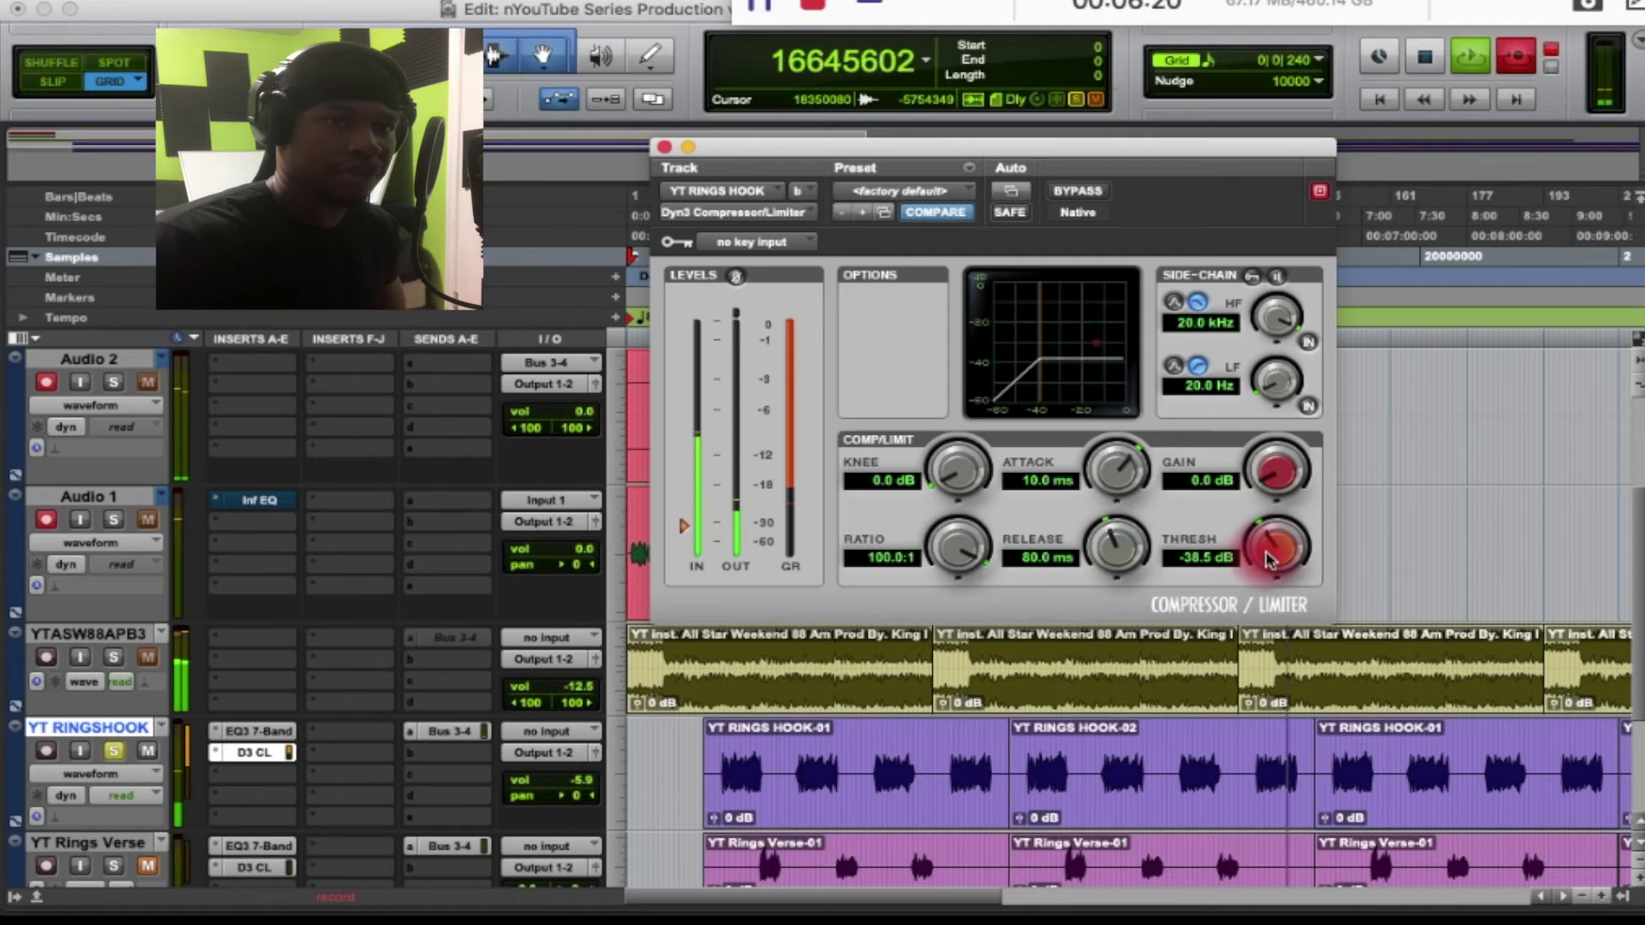
pyautogui.moveTo(1268, 557); pyautogui.dragTo(1292, 469)
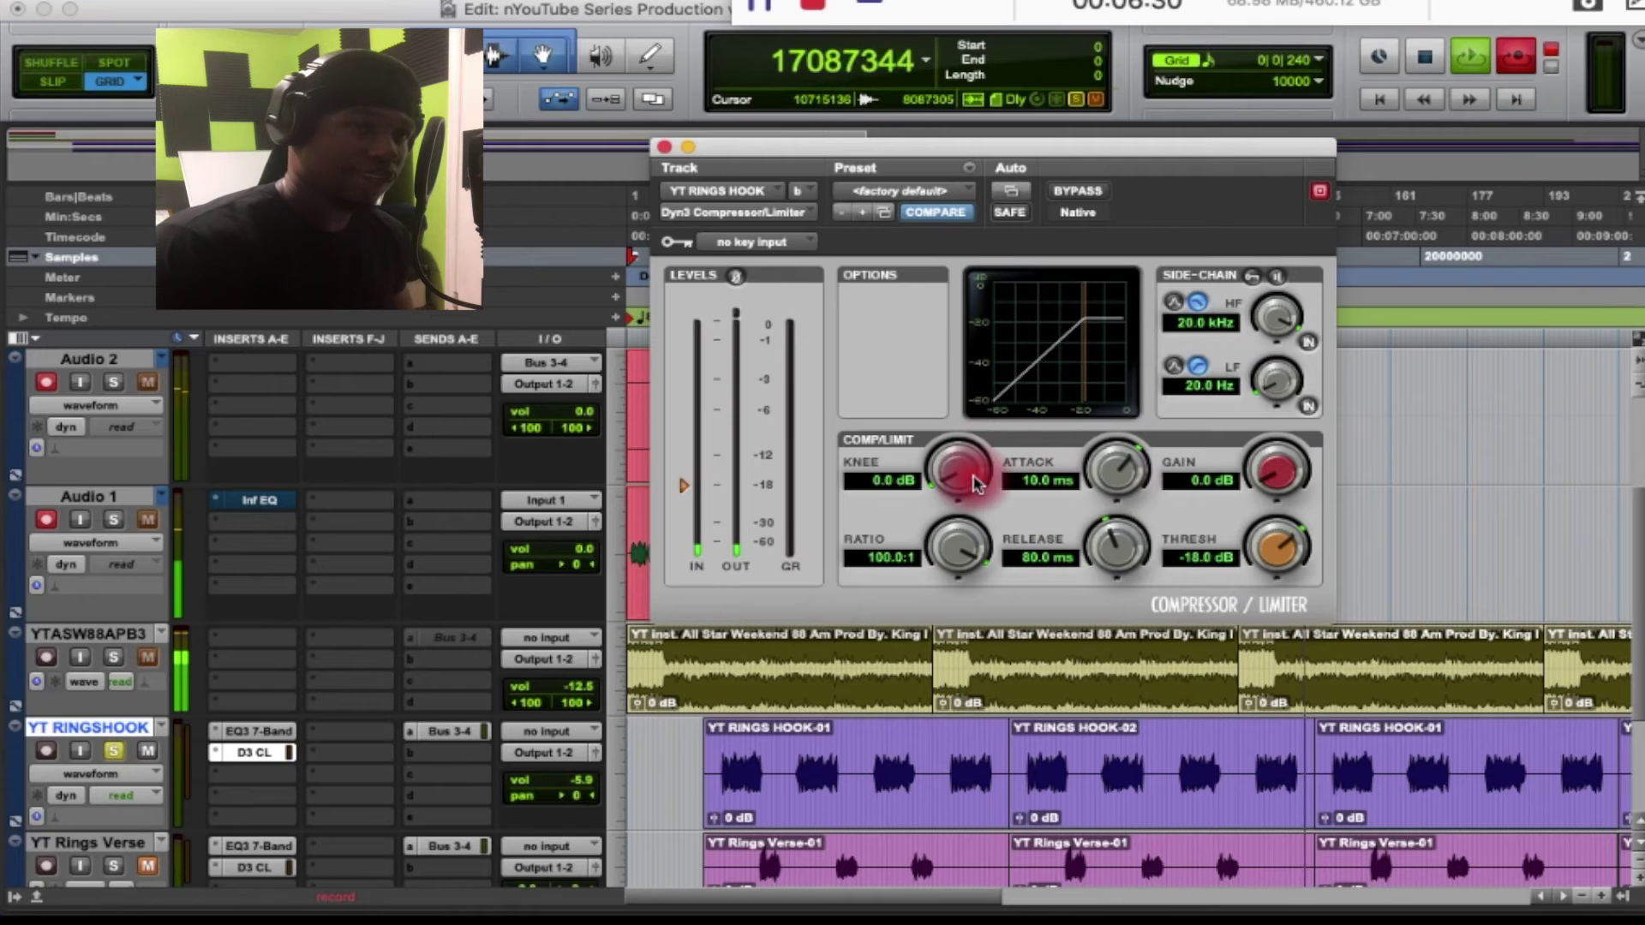
pyautogui.moveTo(975, 484); pyautogui.dragTo(993, 284)
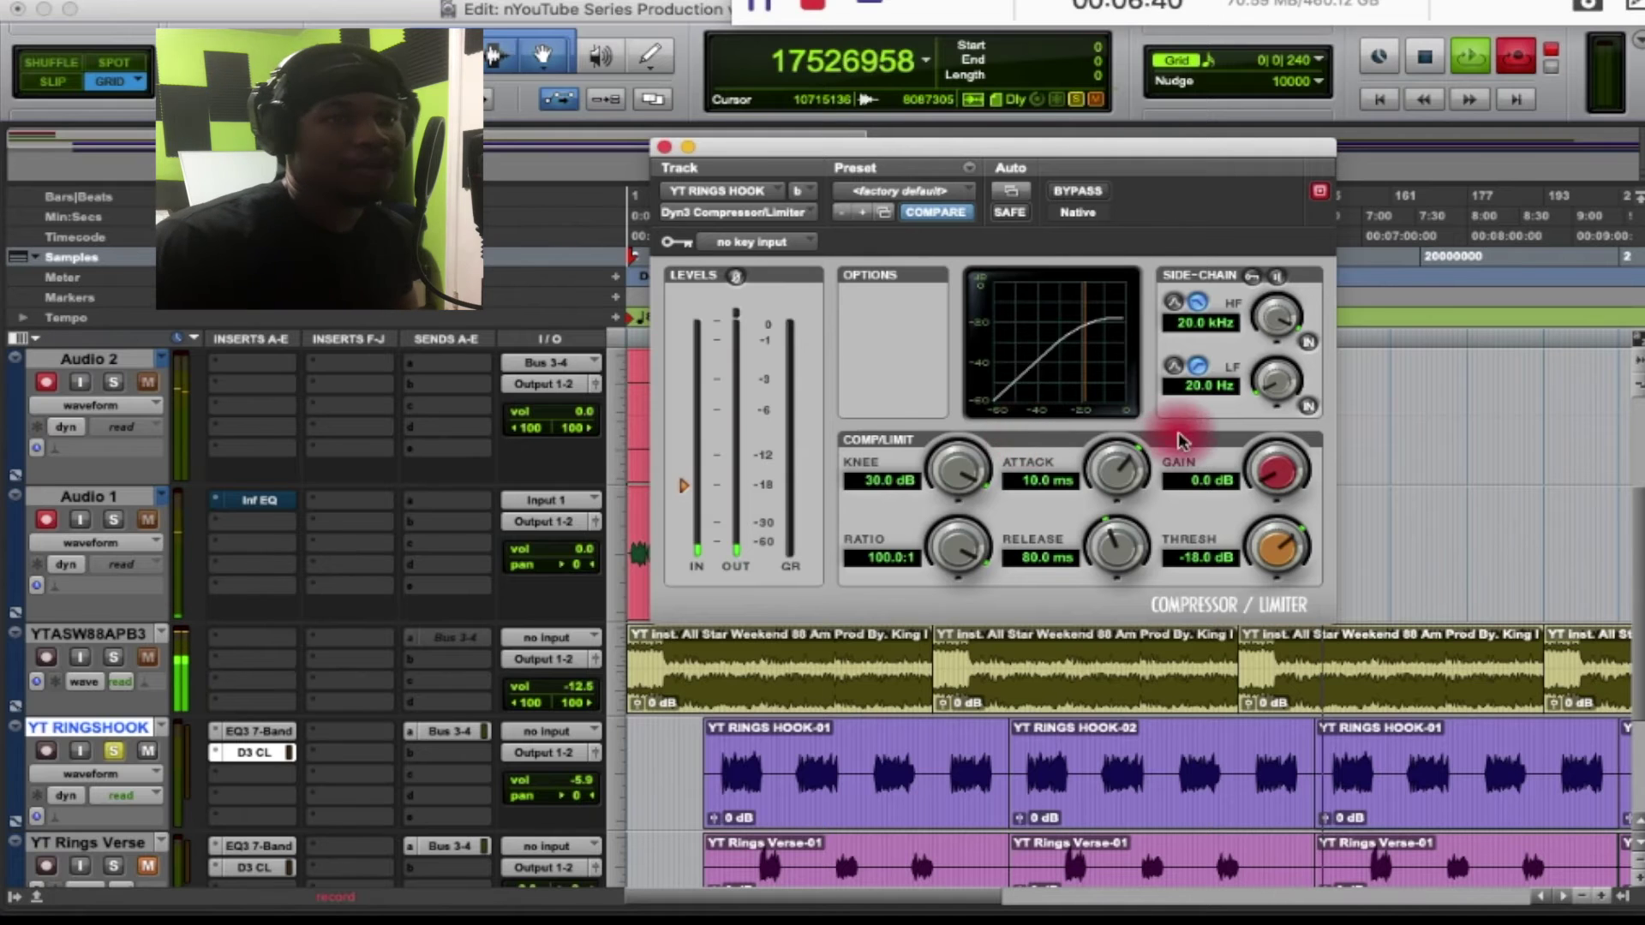
# Set the compressor's attack to 131.6 us, release to 5.0 ms and ratio to 2.5:1
pyautogui.moveTo(1128, 471); pyautogui.dragTo(969, 747)
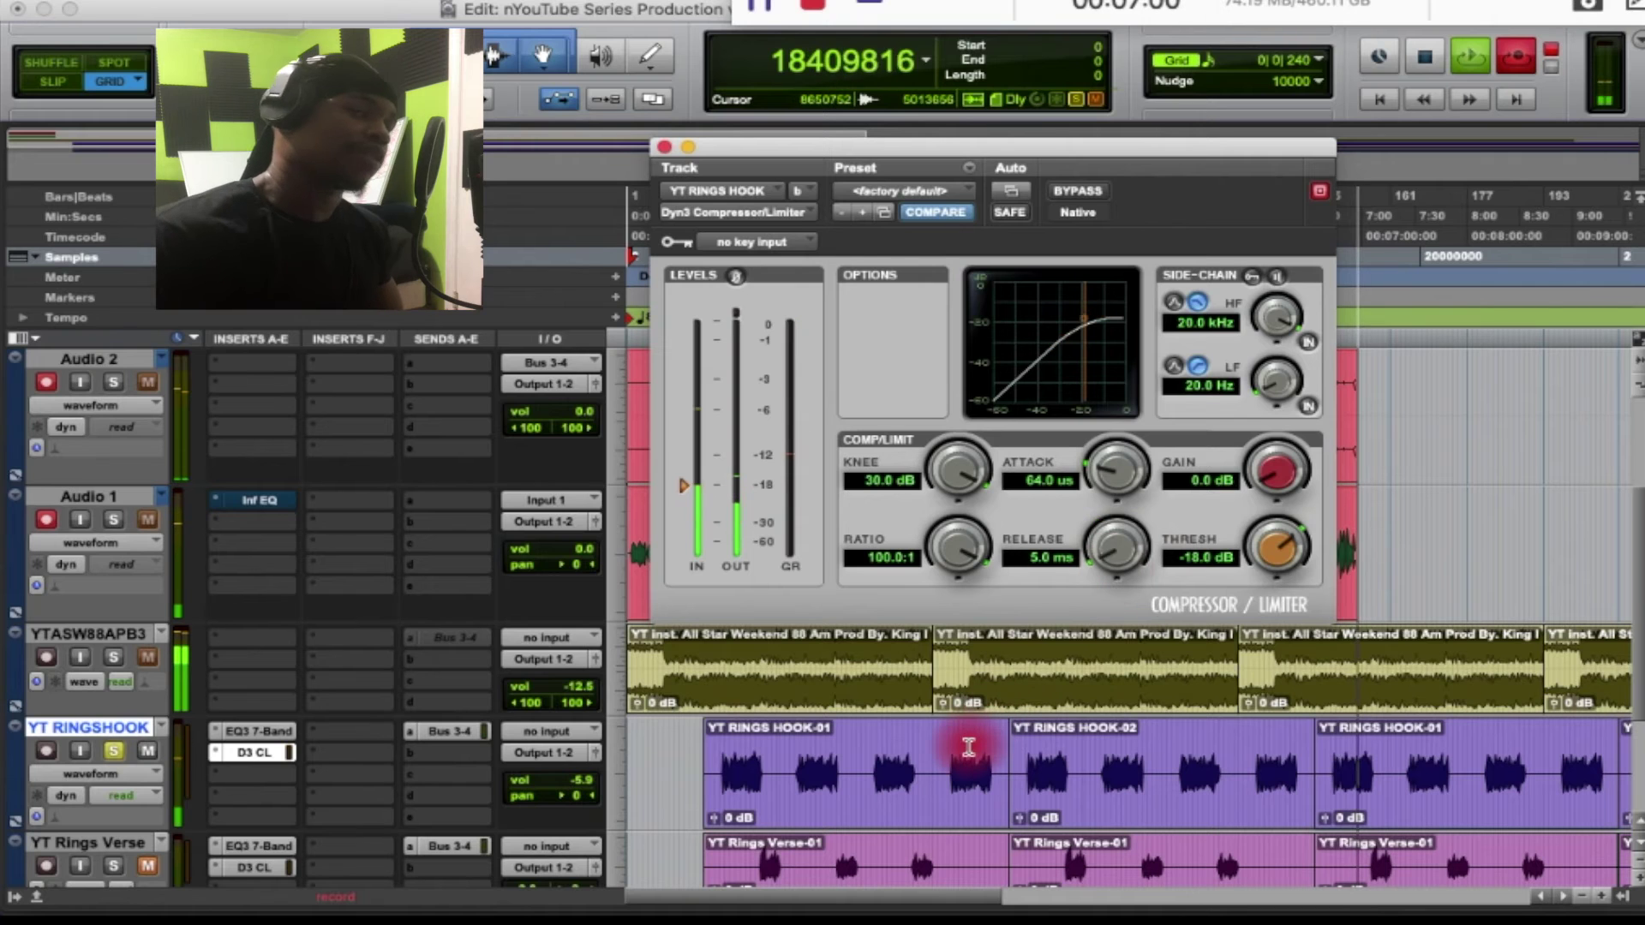
pyautogui.moveTo(1111, 484); pyautogui.dragTo(1110, 478)
pyautogui.moveTo(958, 546); pyautogui.dragTo(913, 679)
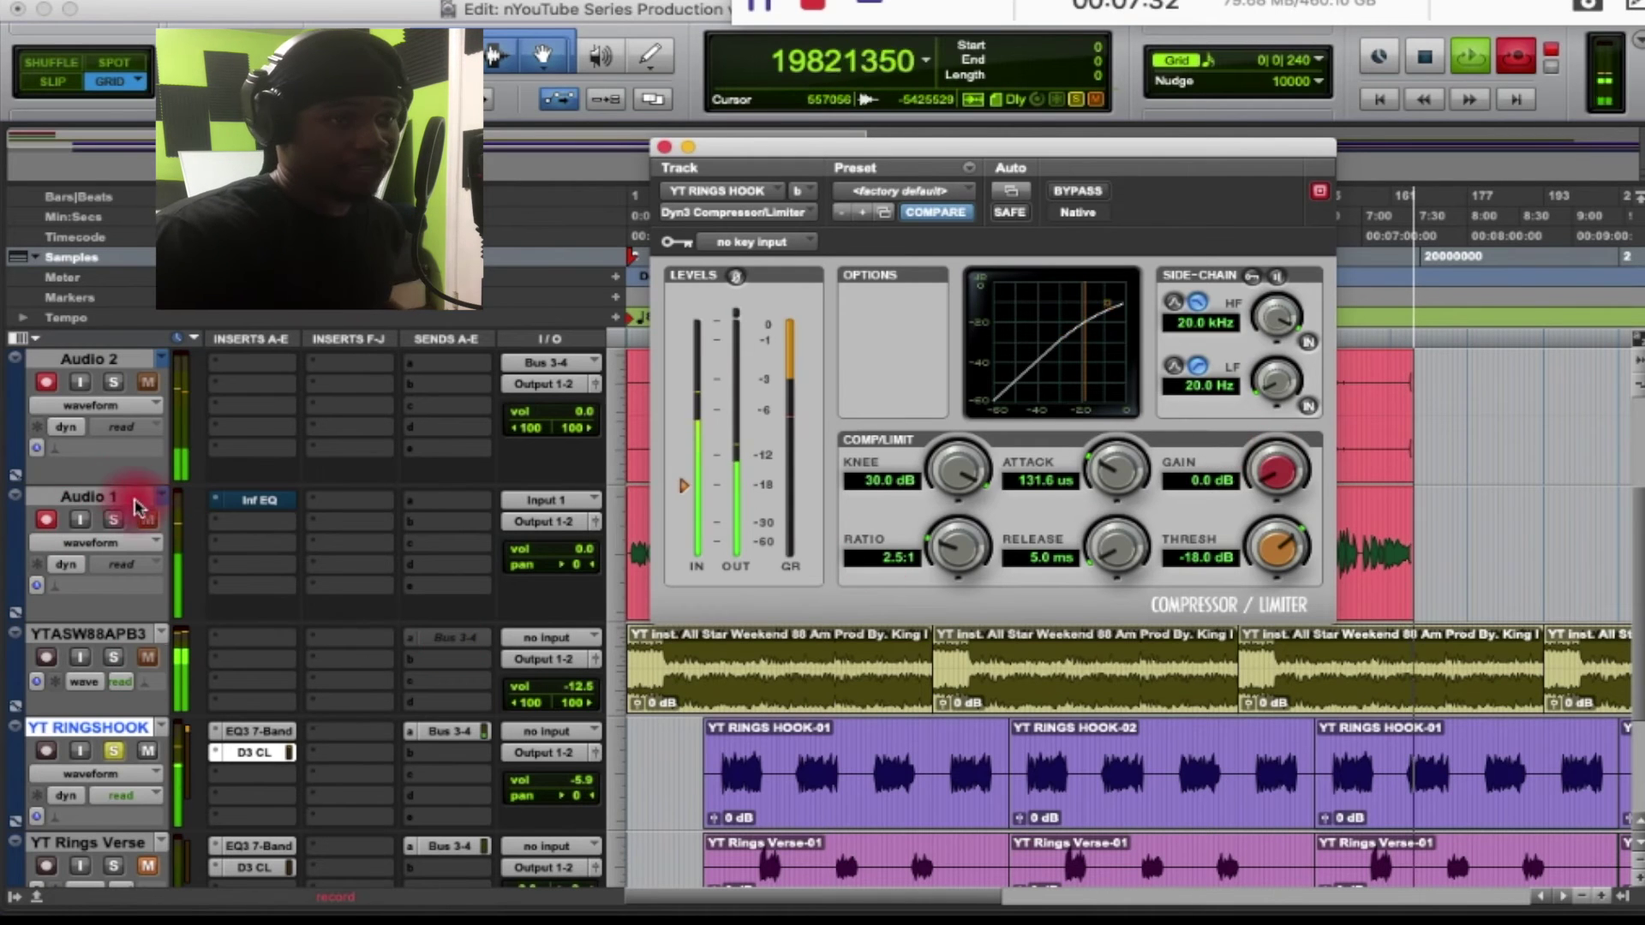
# Solo the YTASW88APB3 instrumental alongside the hook vocal to audition the two together
pyautogui.click(114, 521)
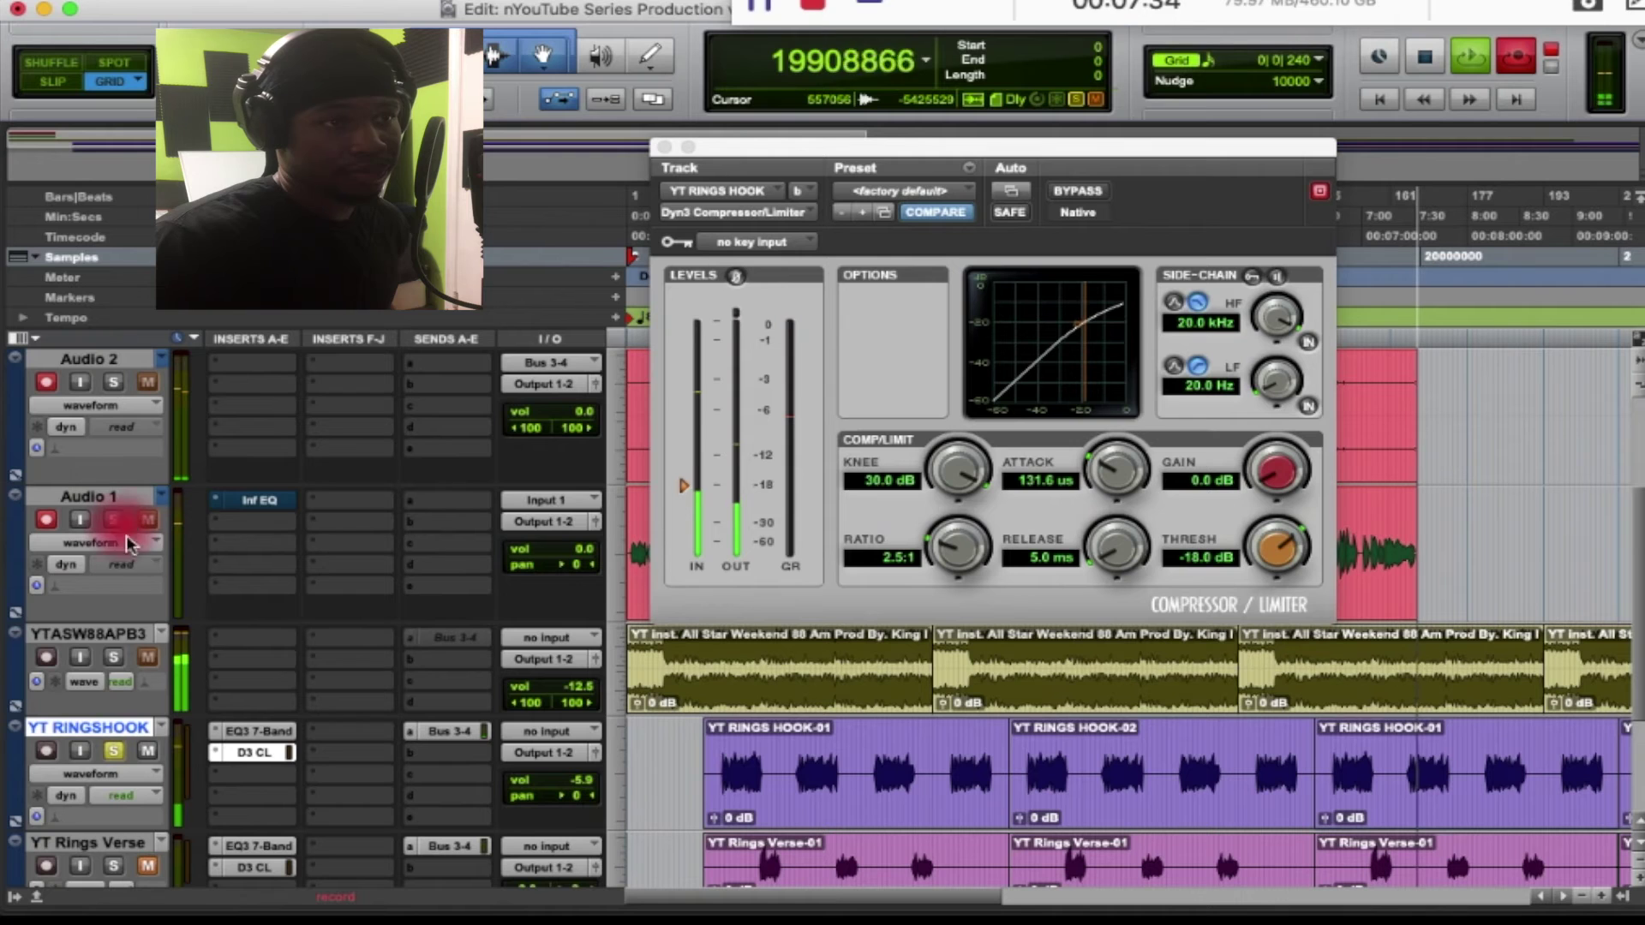
pyautogui.click(114, 658)
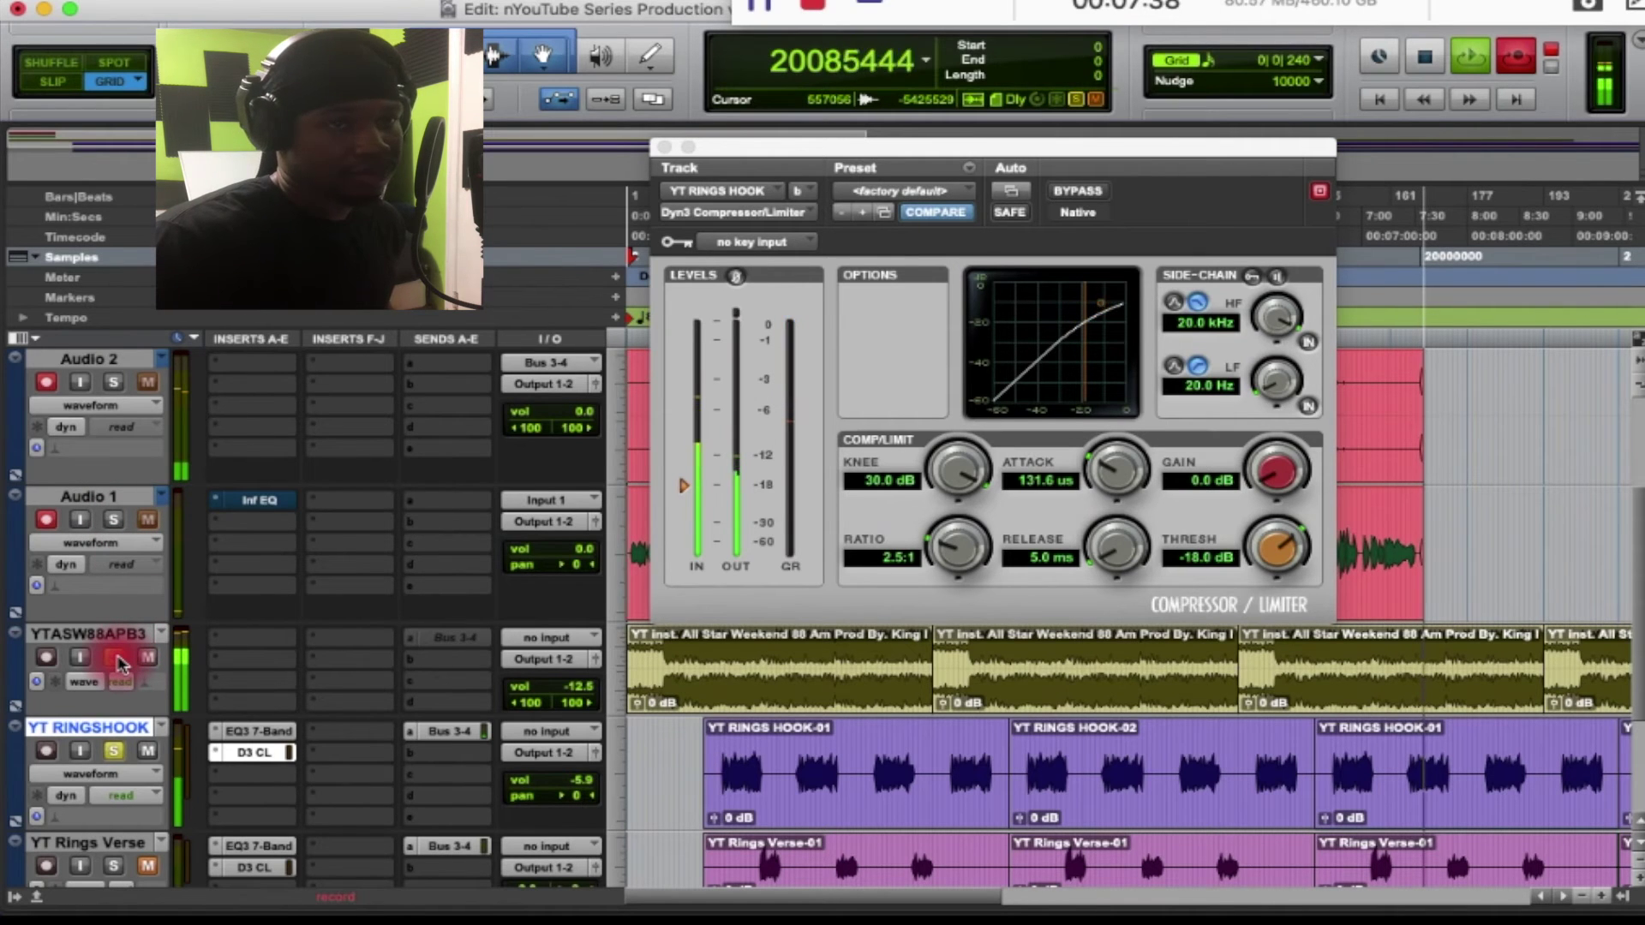
pyautogui.click(116, 658)
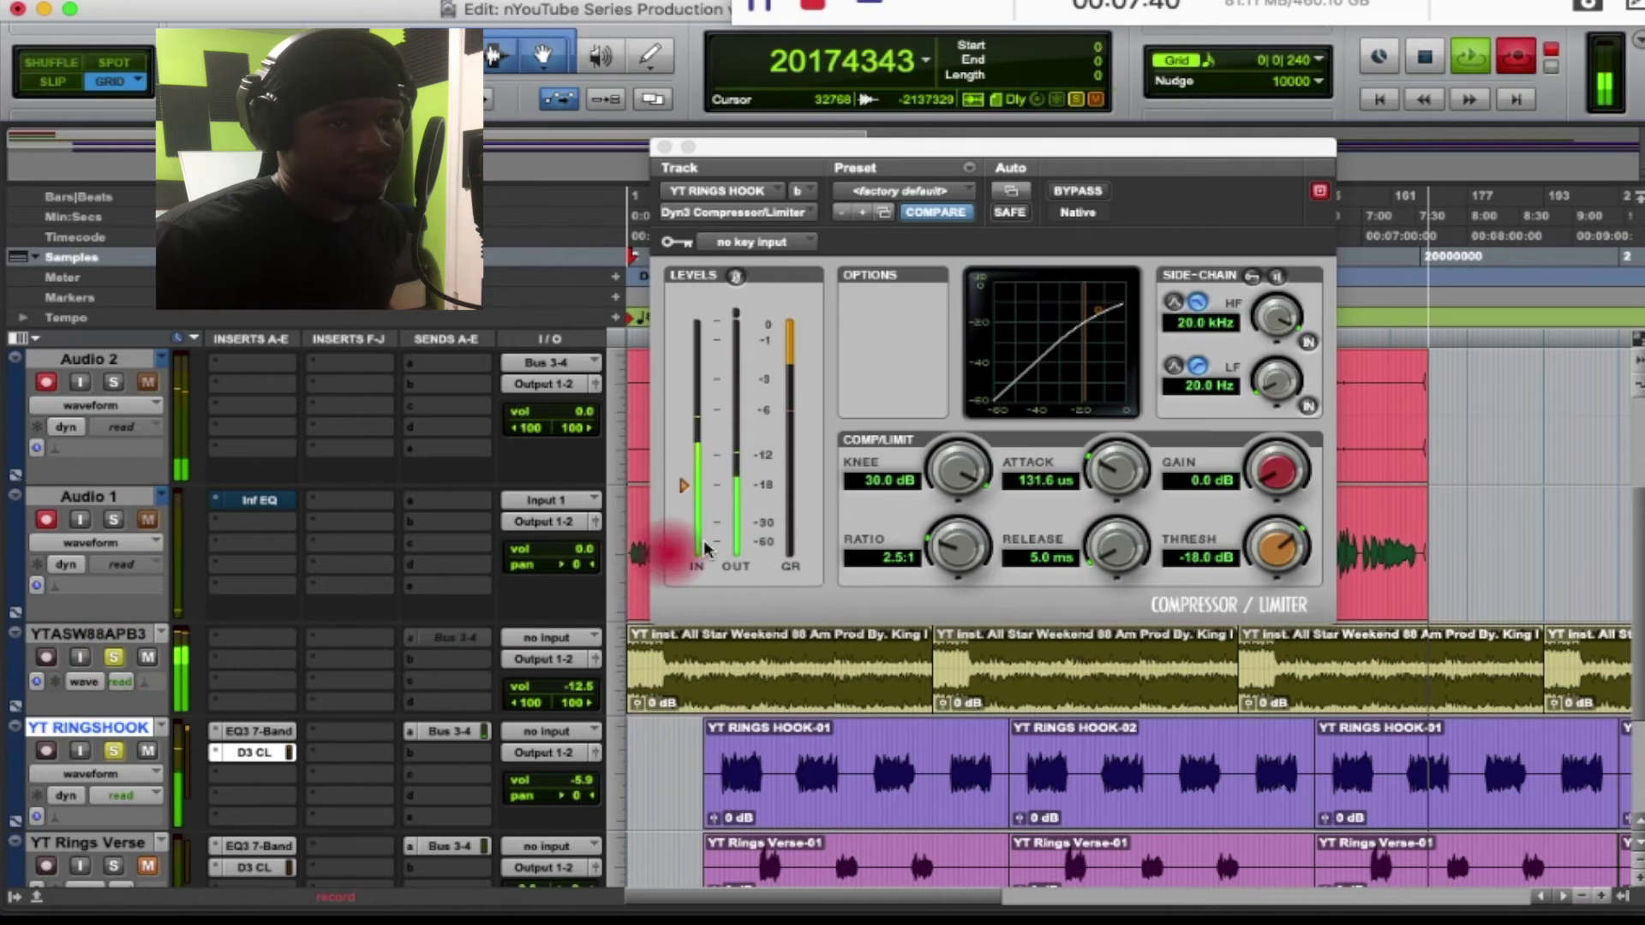
# Refine the compressor to a -20.4 dB threshold, a 2.8:1 ratio and a 112.8 us attack
pyautogui.click(1275, 553)
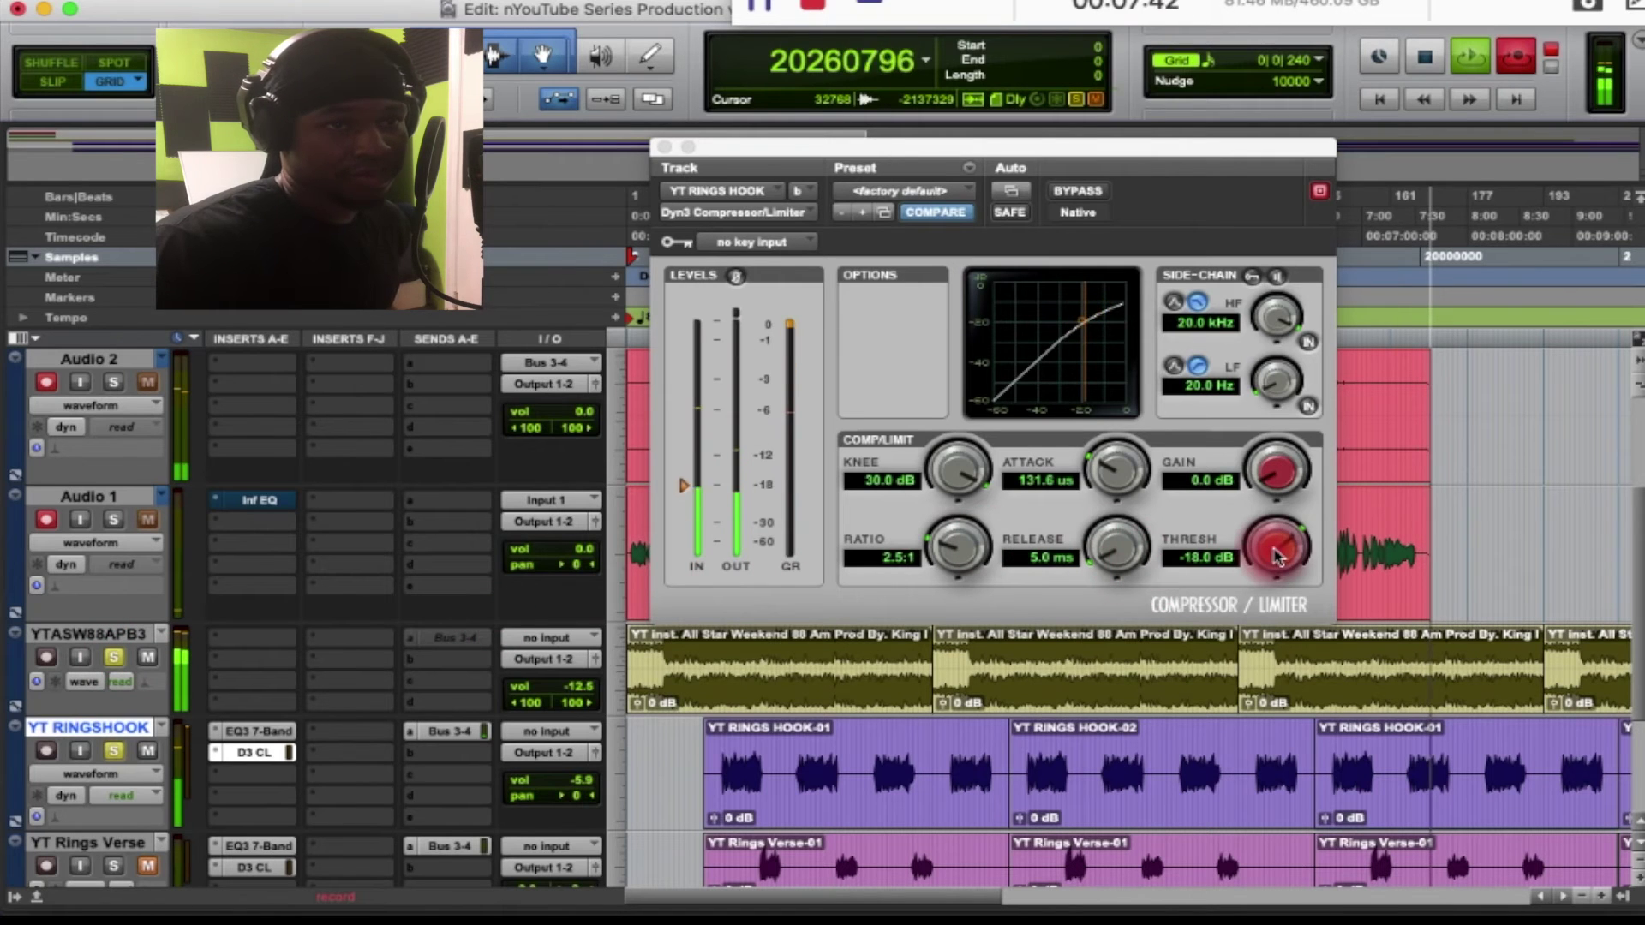
pyautogui.moveTo(1274, 557); pyautogui.dragTo(1266, 561)
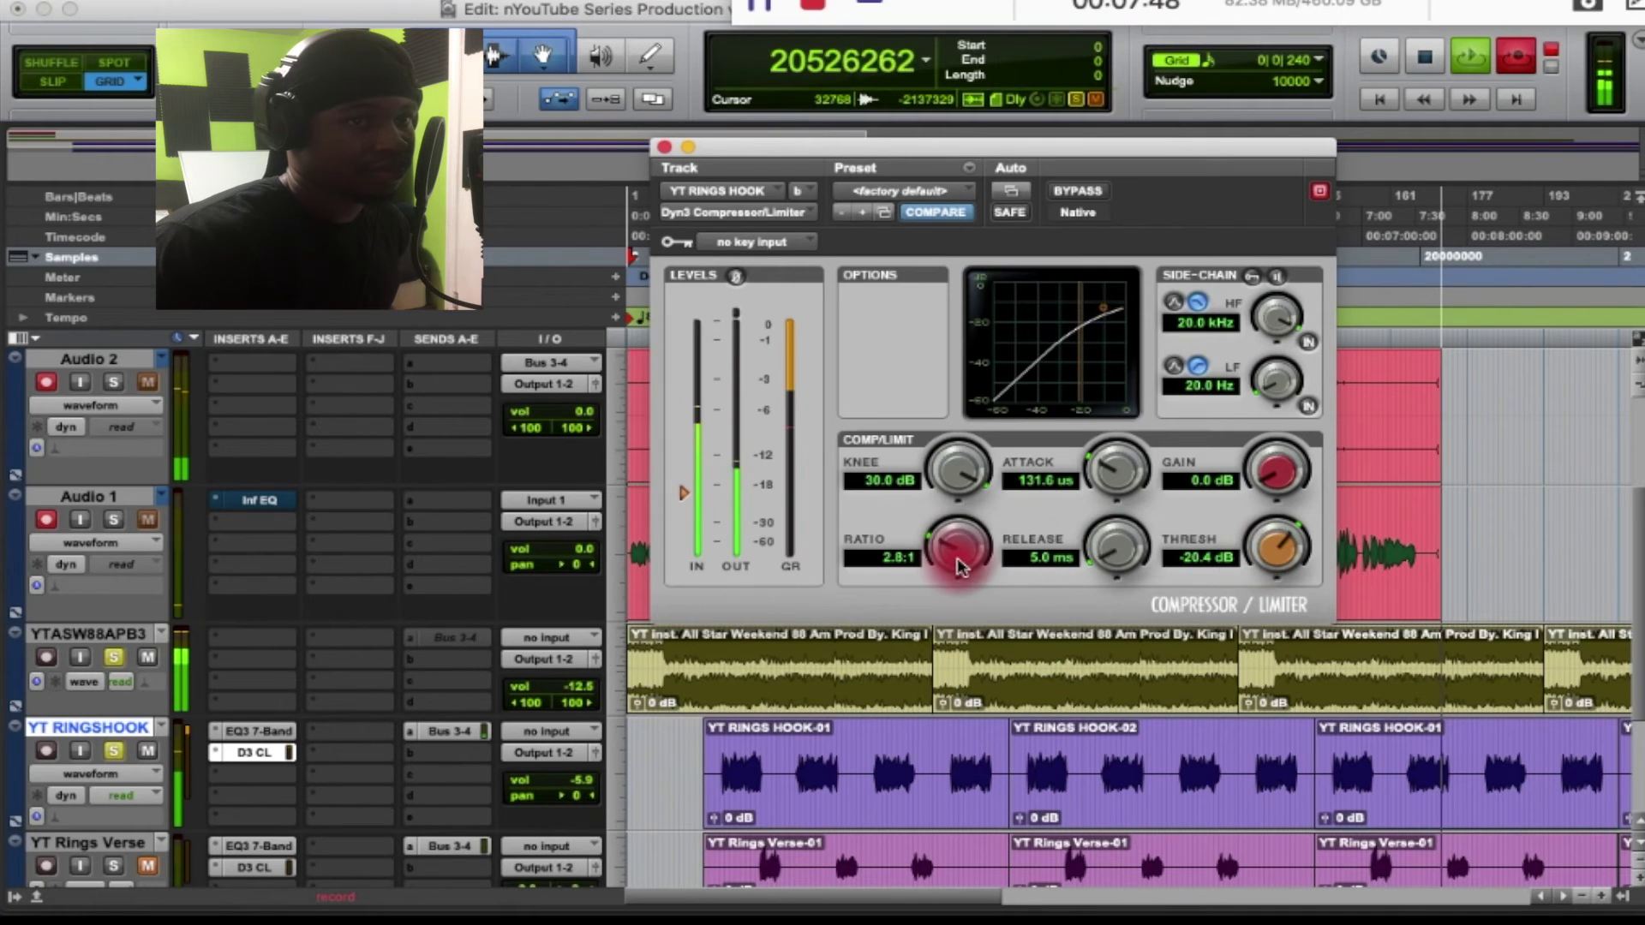
pyautogui.moveTo(961, 552); pyautogui.dragTo(964, 552)
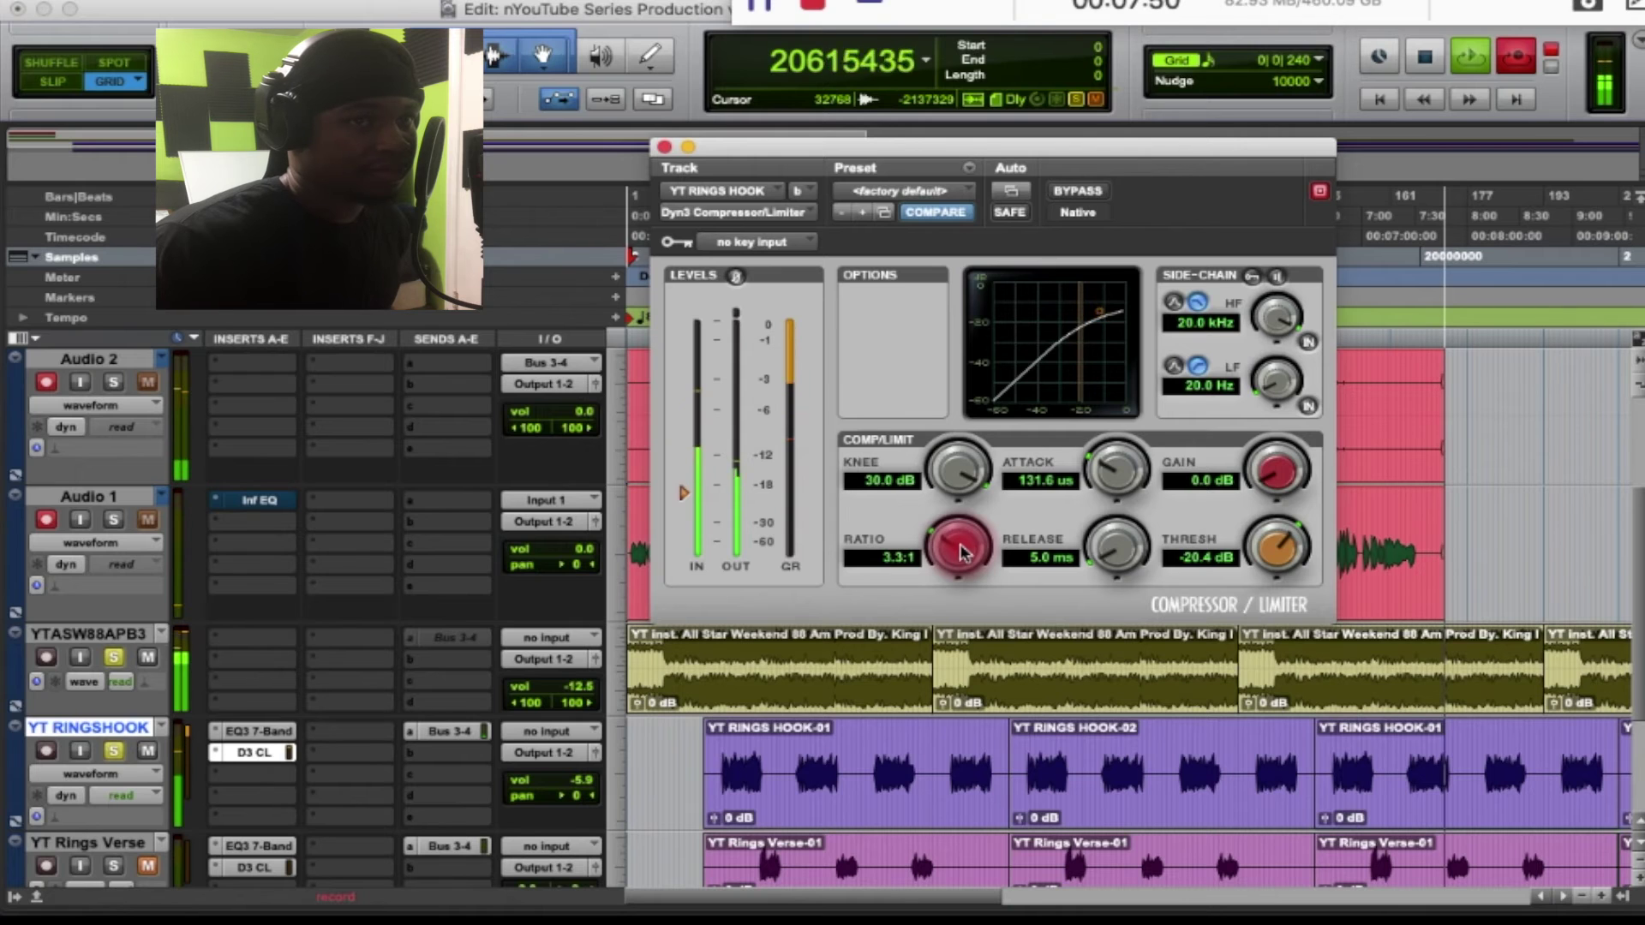
pyautogui.moveTo(963, 546); pyautogui.dragTo(1111, 477)
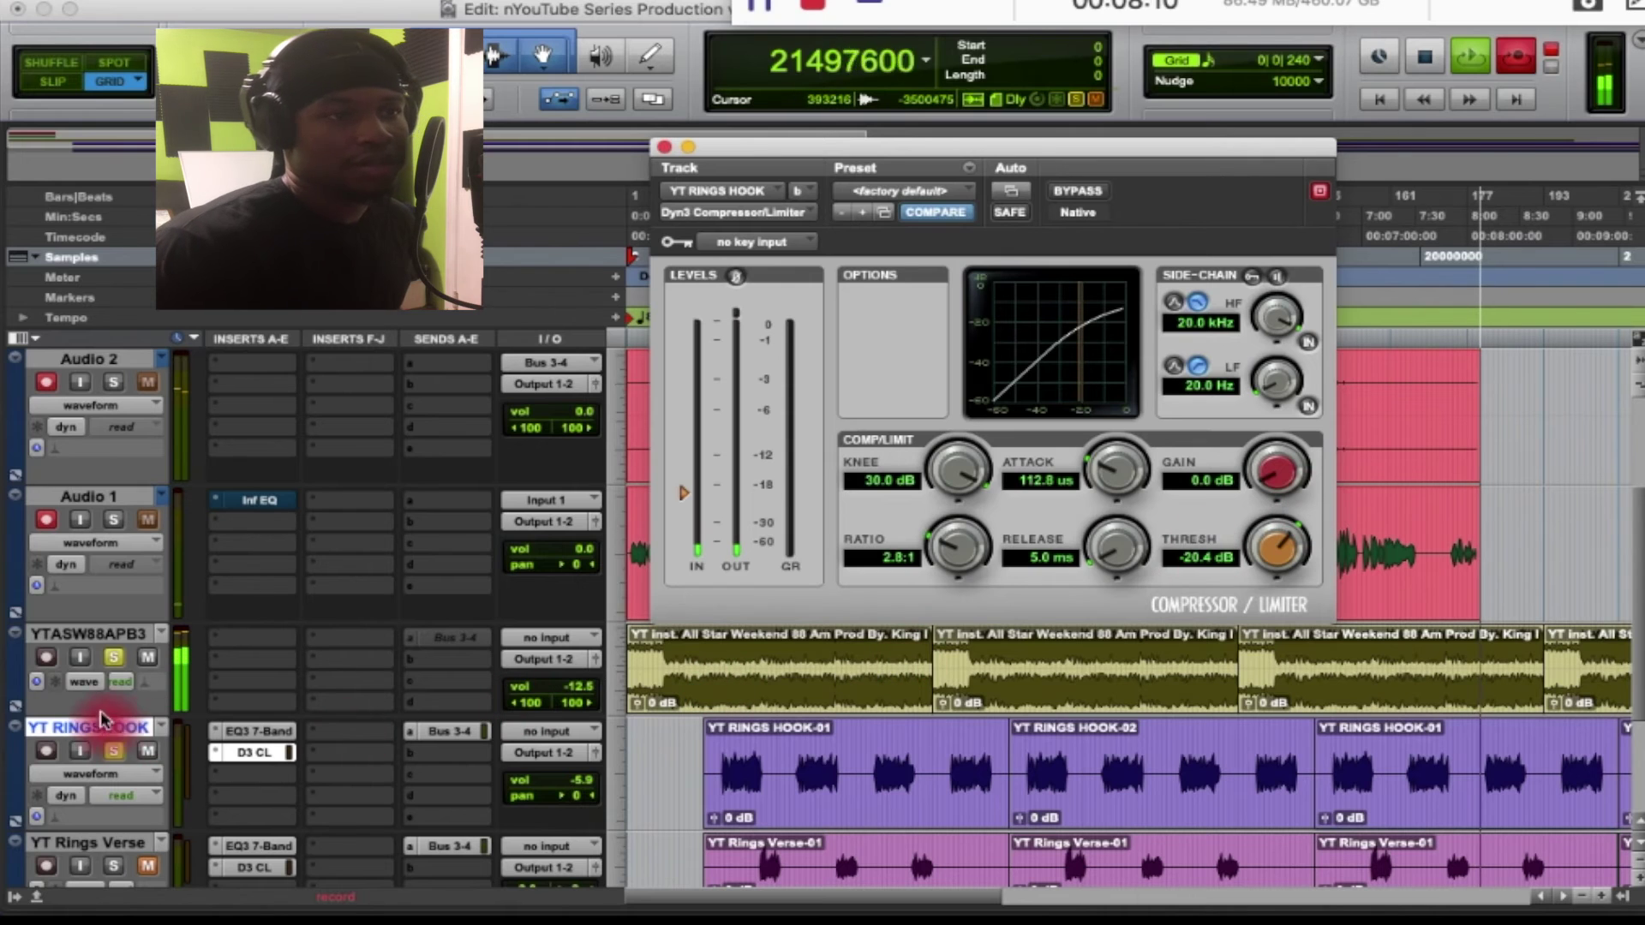
# Clear the solos on the hook and instrumental and try the compressor's makeup gain, leaving it at 0.0 dB
pyautogui.click(110, 754)
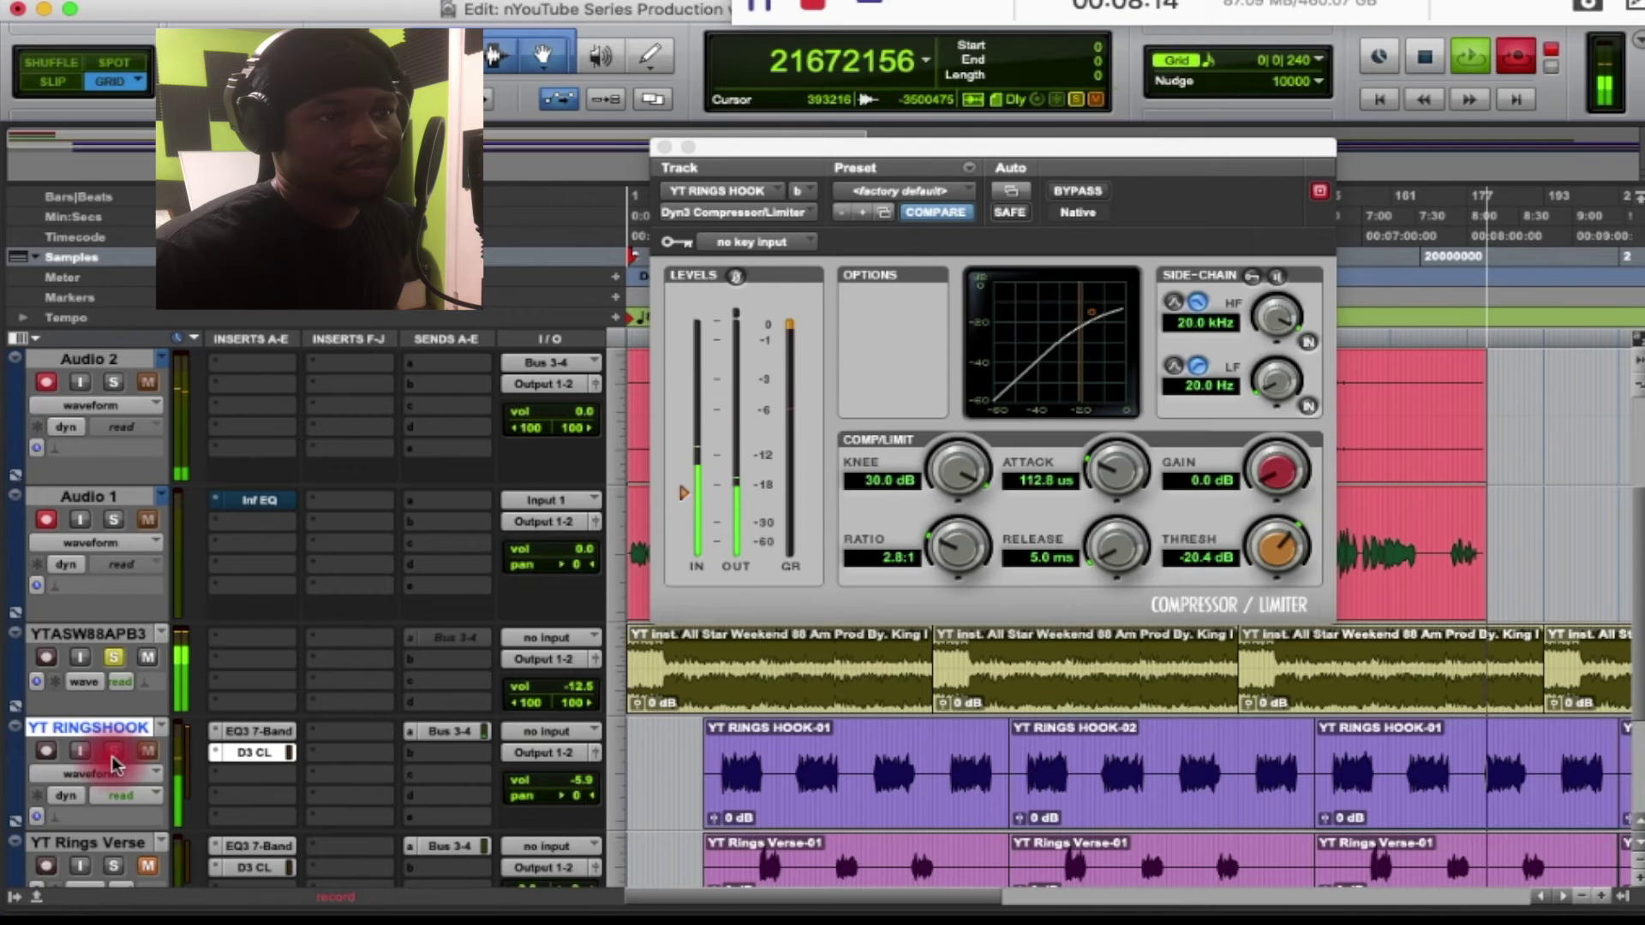
pyautogui.click(117, 657)
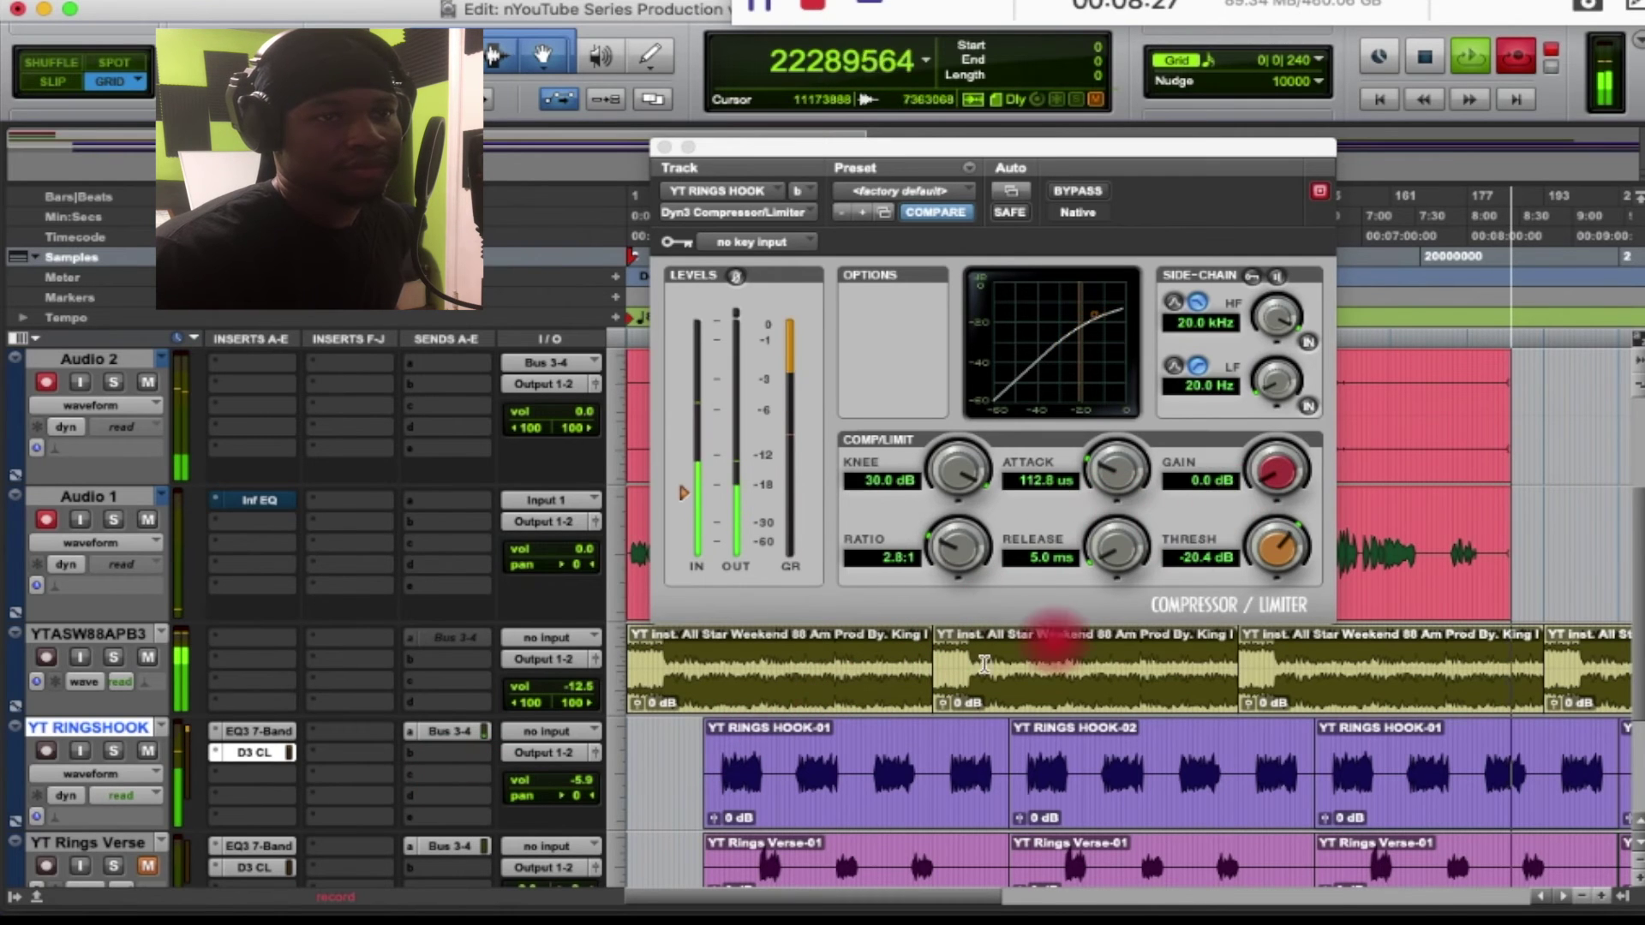
pyautogui.click(1274, 478)
pyautogui.moveTo(1274, 478); pyautogui.dragTo(1039, 488)
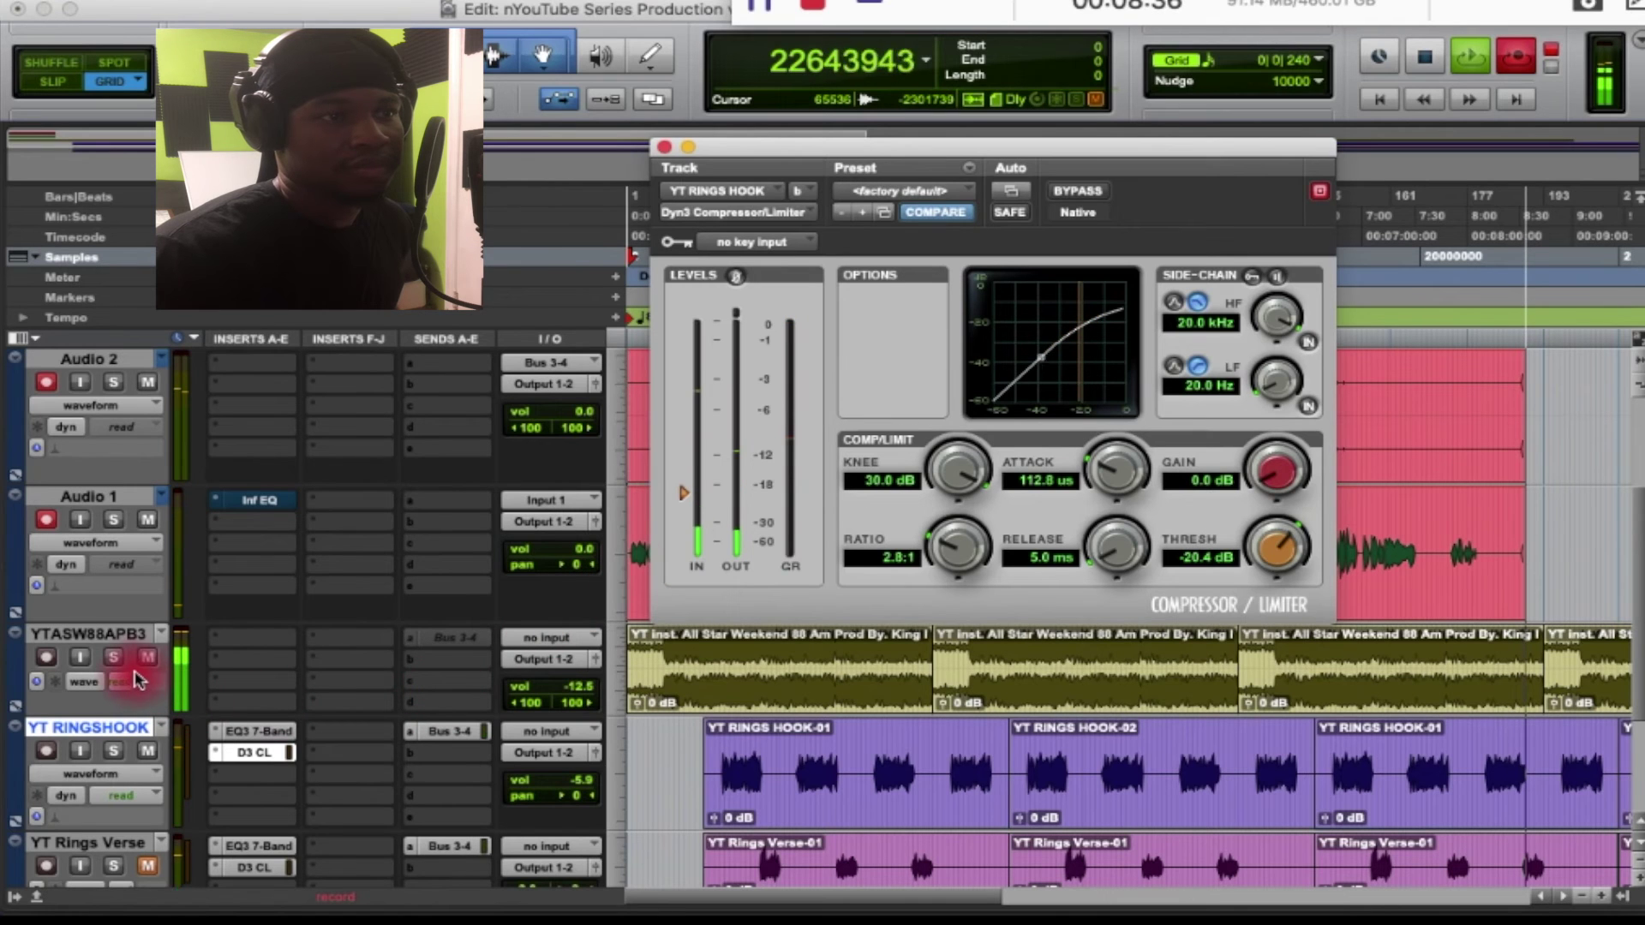
# Solo the Audio 2, Audio 1 and YT RINGS HOOK tracks to hear the vocal without the instrumental
pyautogui.click(114, 383)
pyautogui.click(113, 519)
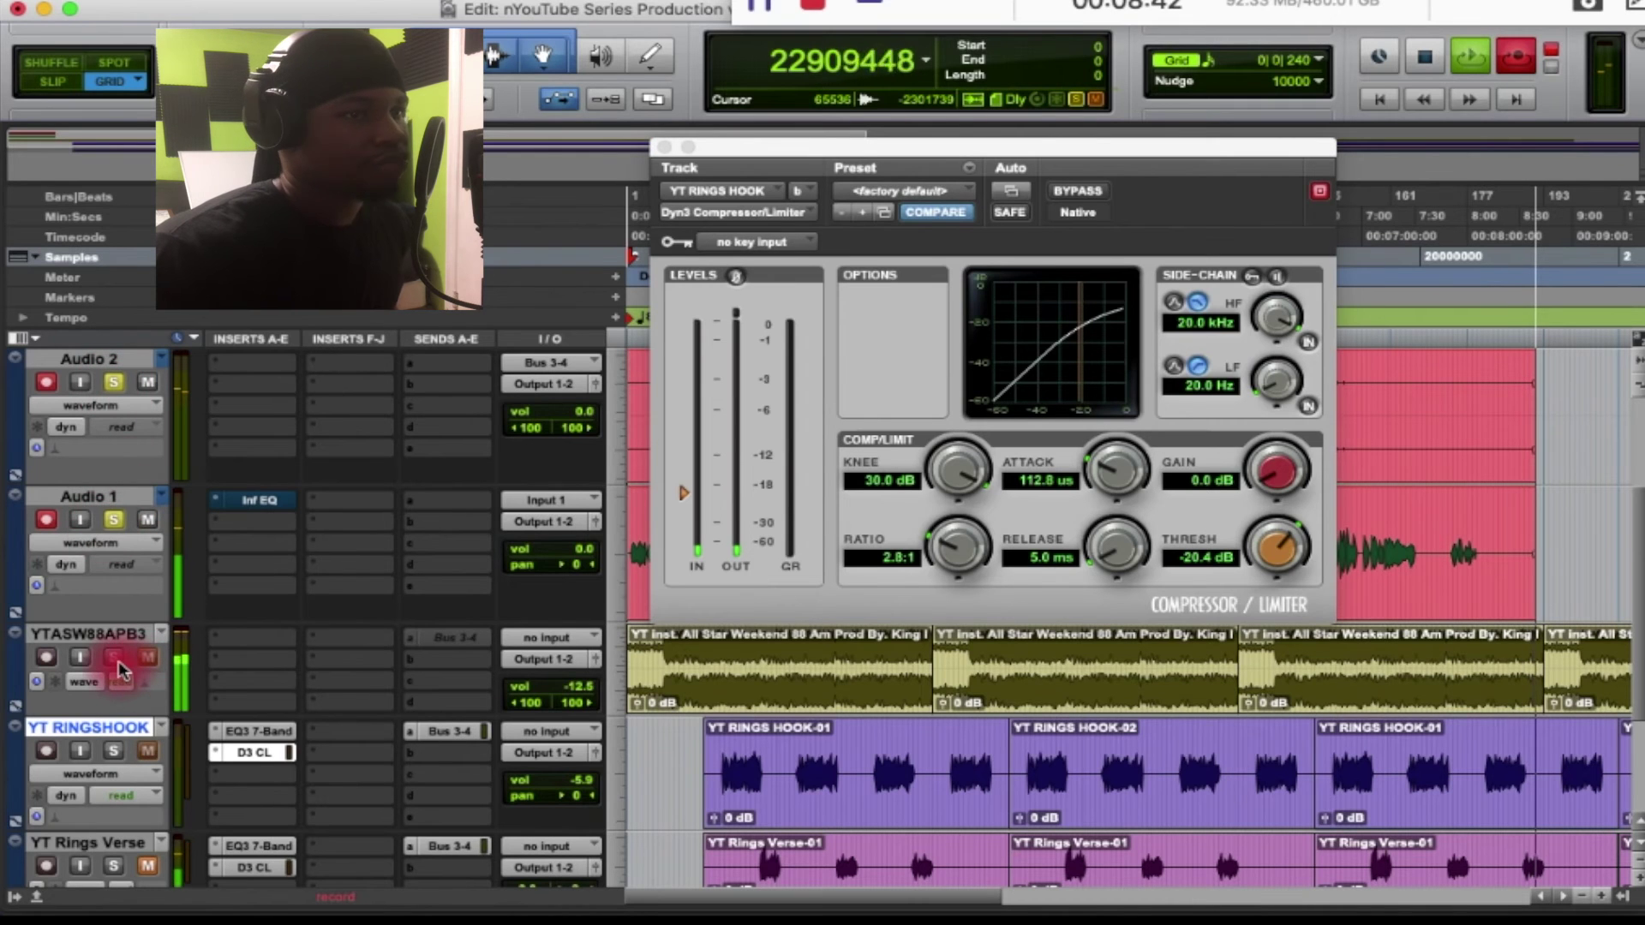
pyautogui.click(114, 751)
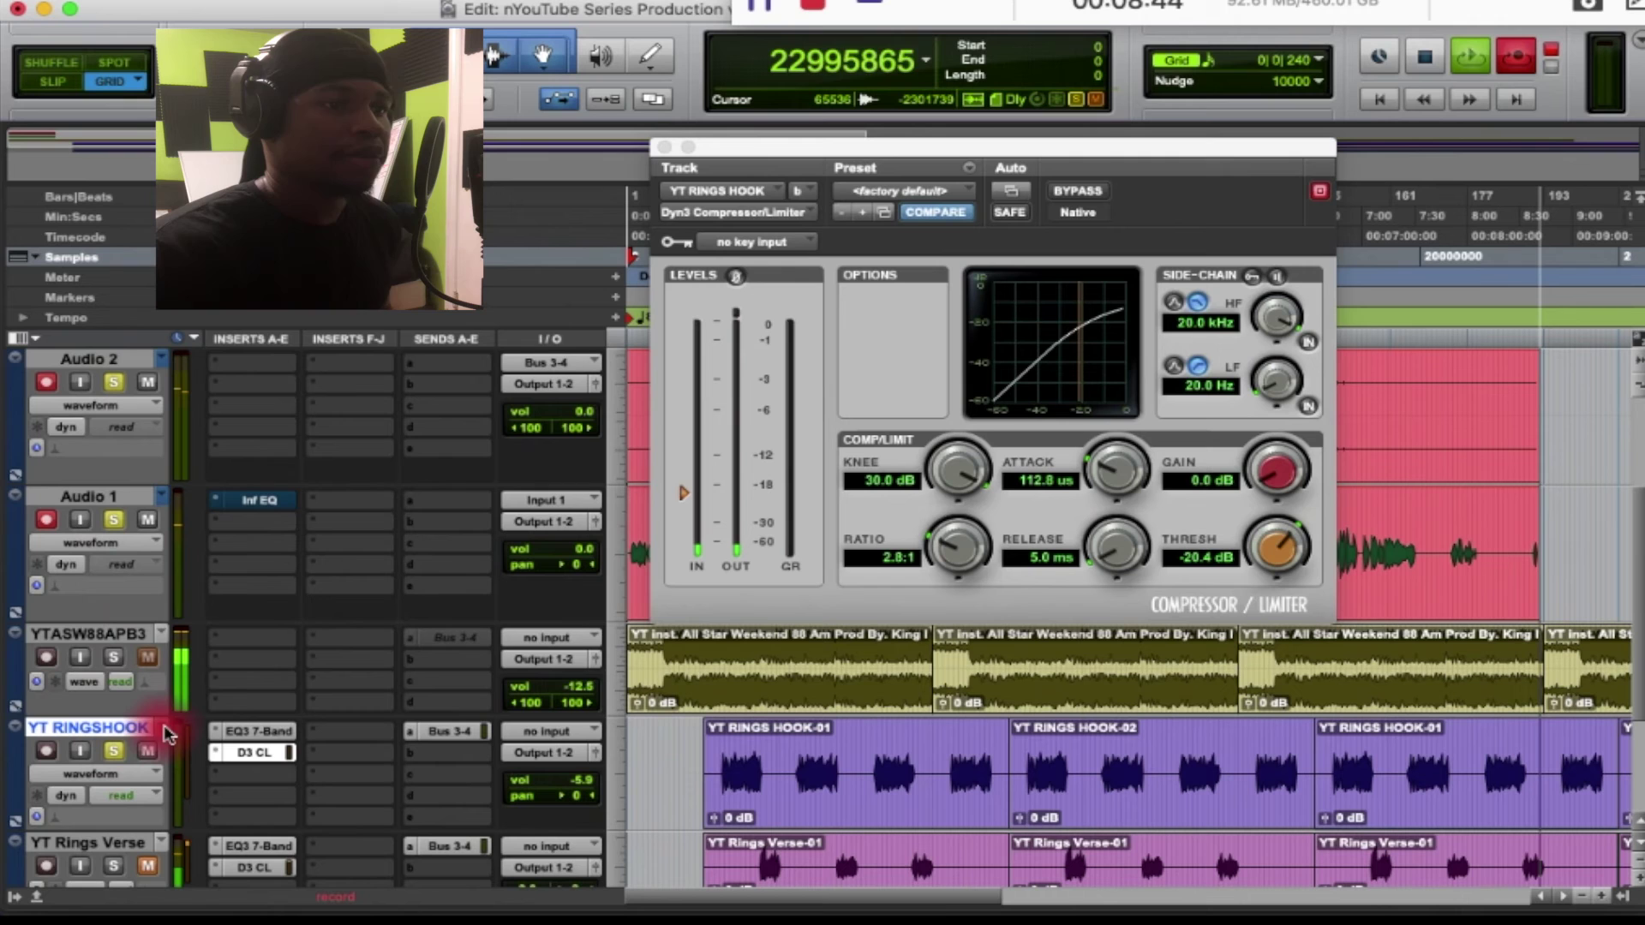
pyautogui.click(467, 764)
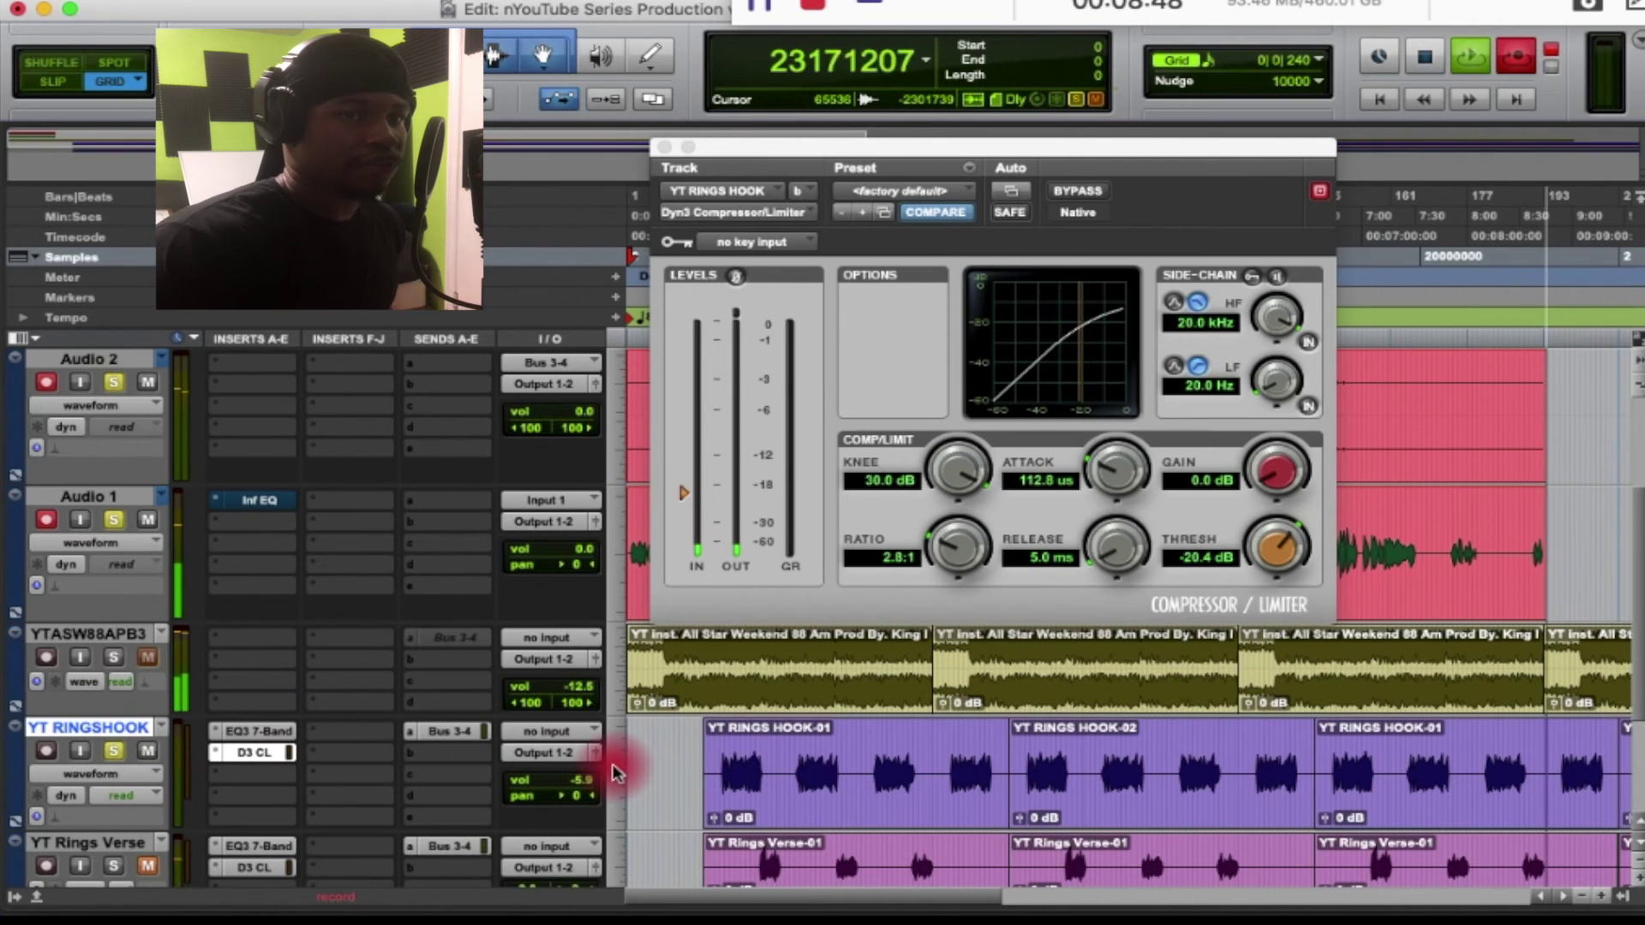
# Compare the hook with the compressor bypassed and active, leave it active, and lower its ratio to 2.2:1
pyautogui.click(1084, 190)
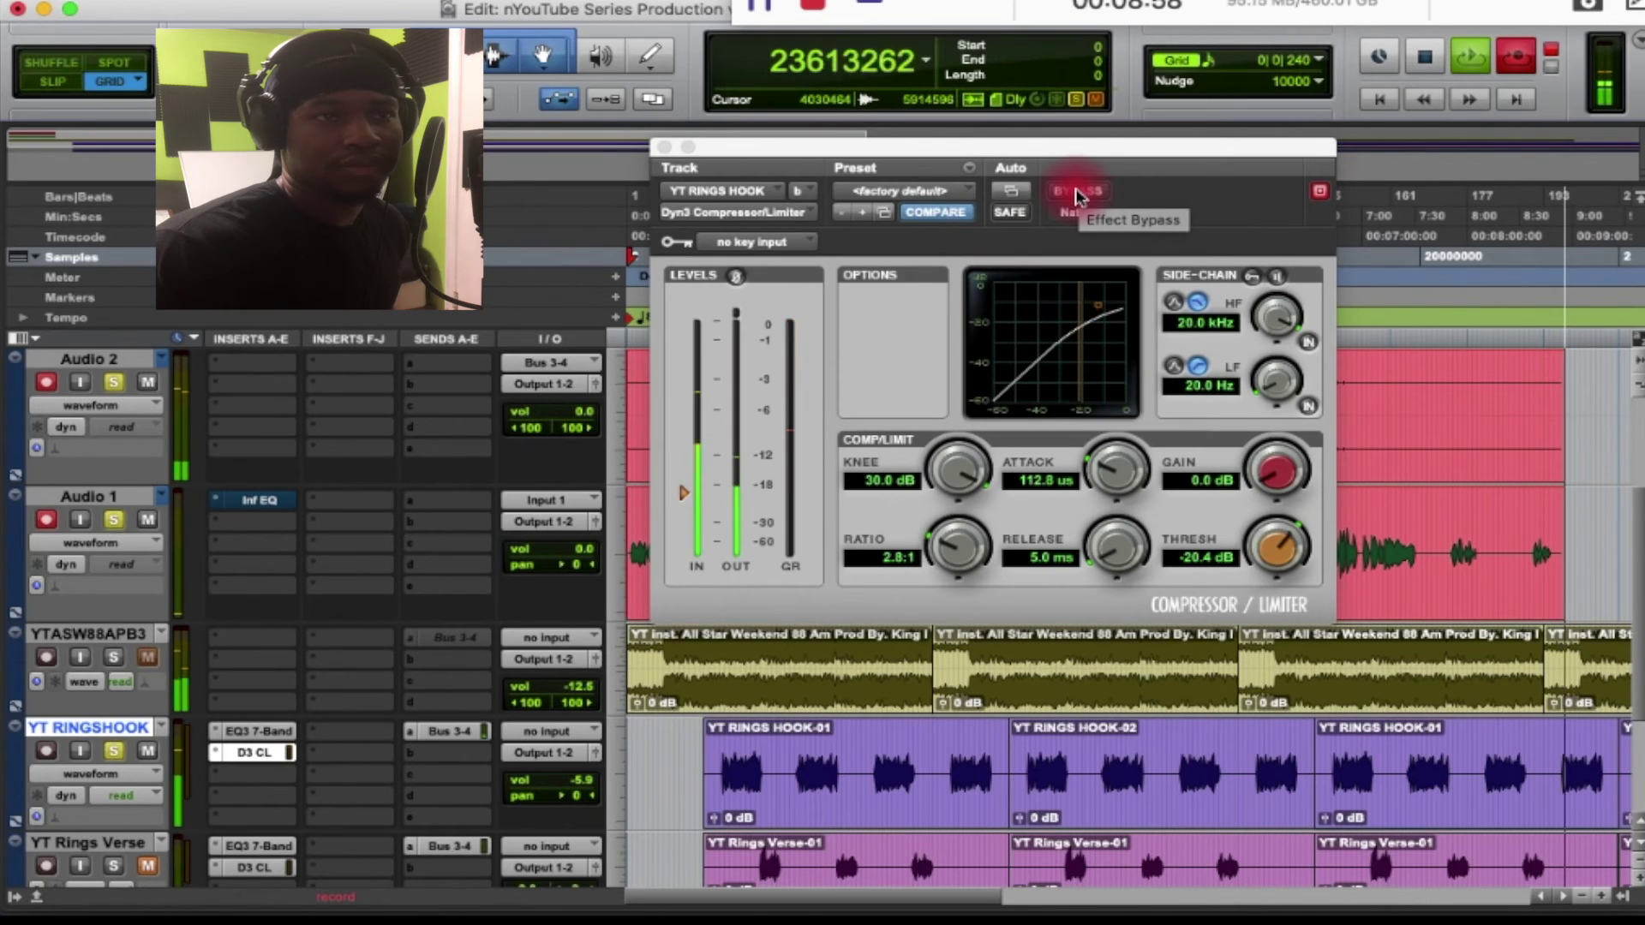
pyautogui.click(1076, 194)
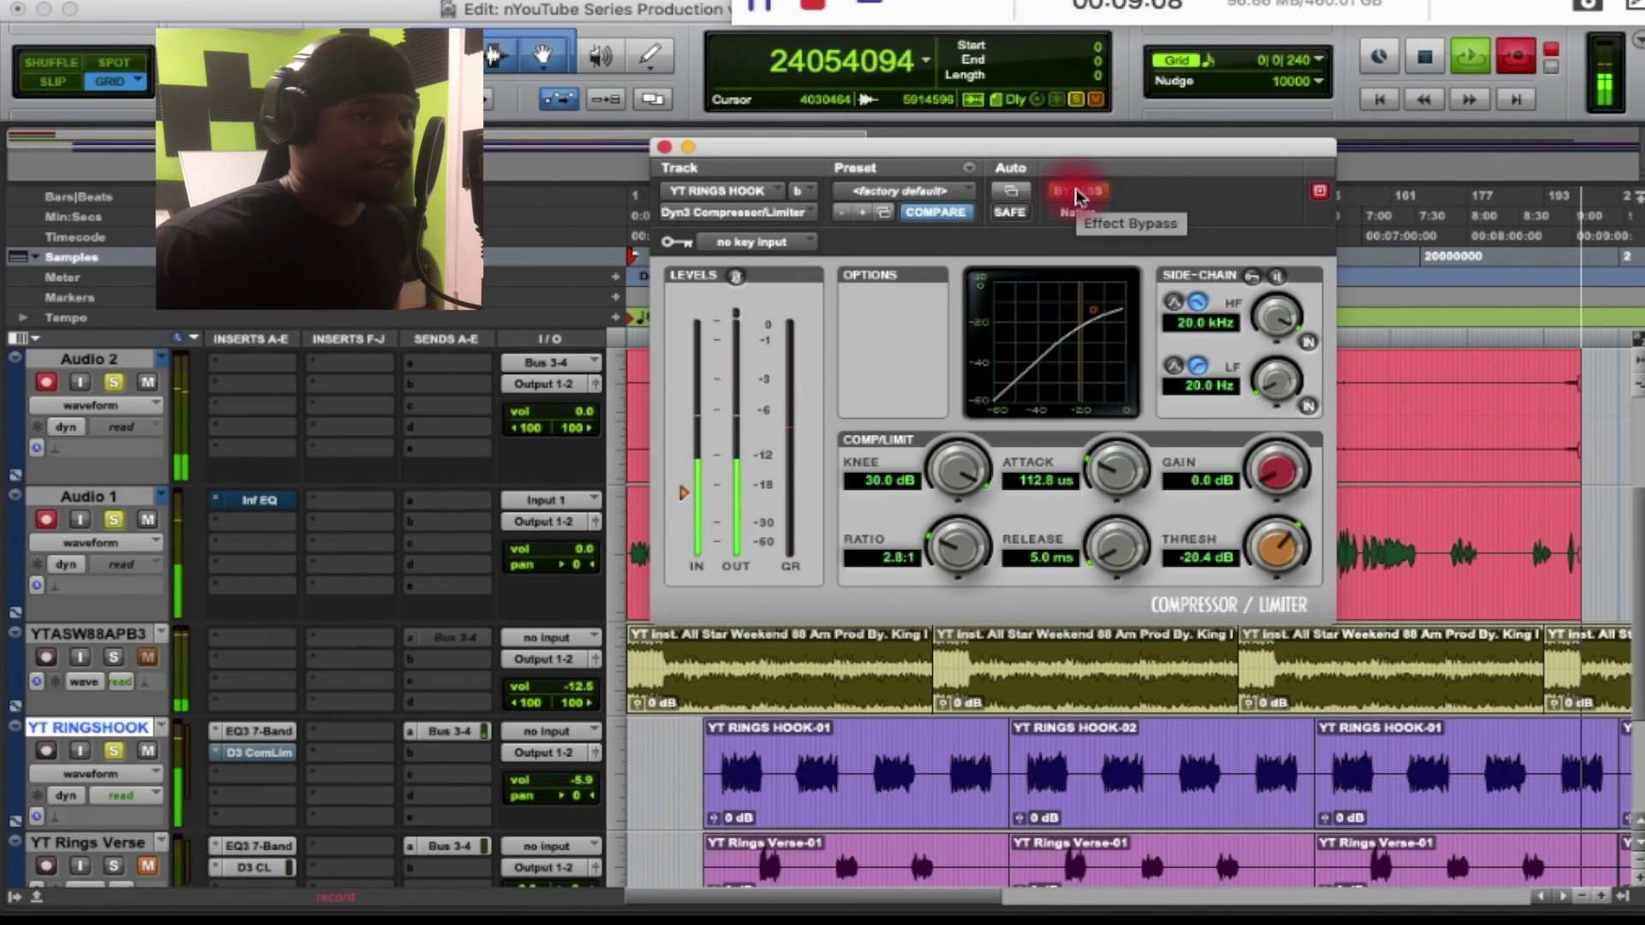
pyautogui.click(1076, 195)
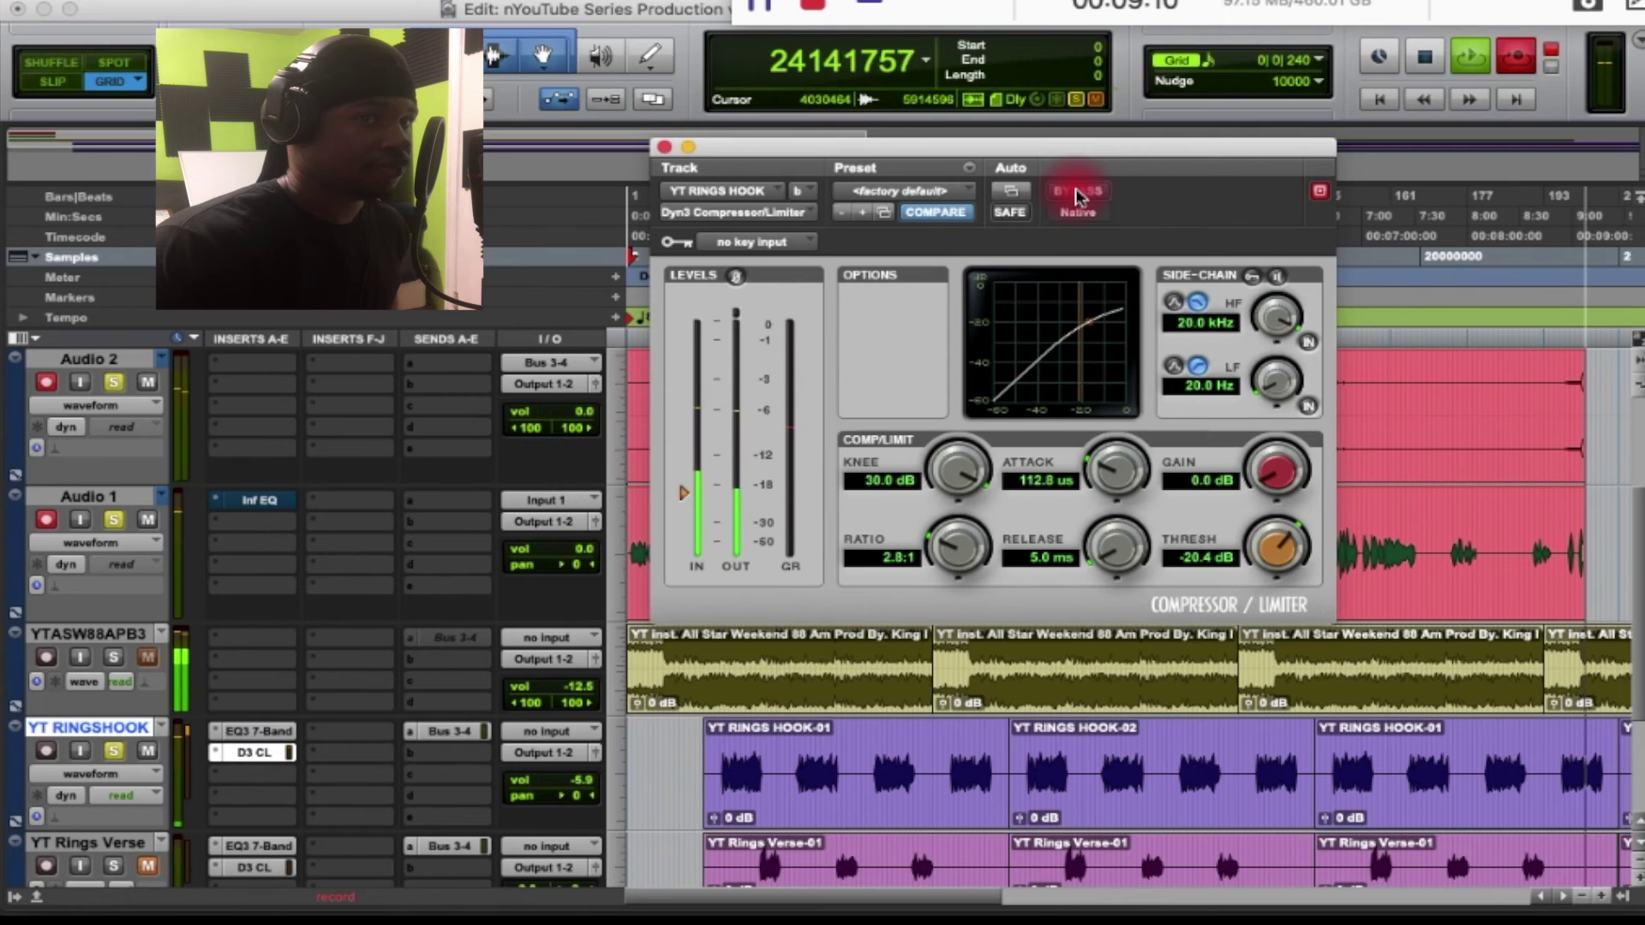
pyautogui.click(1068, 187)
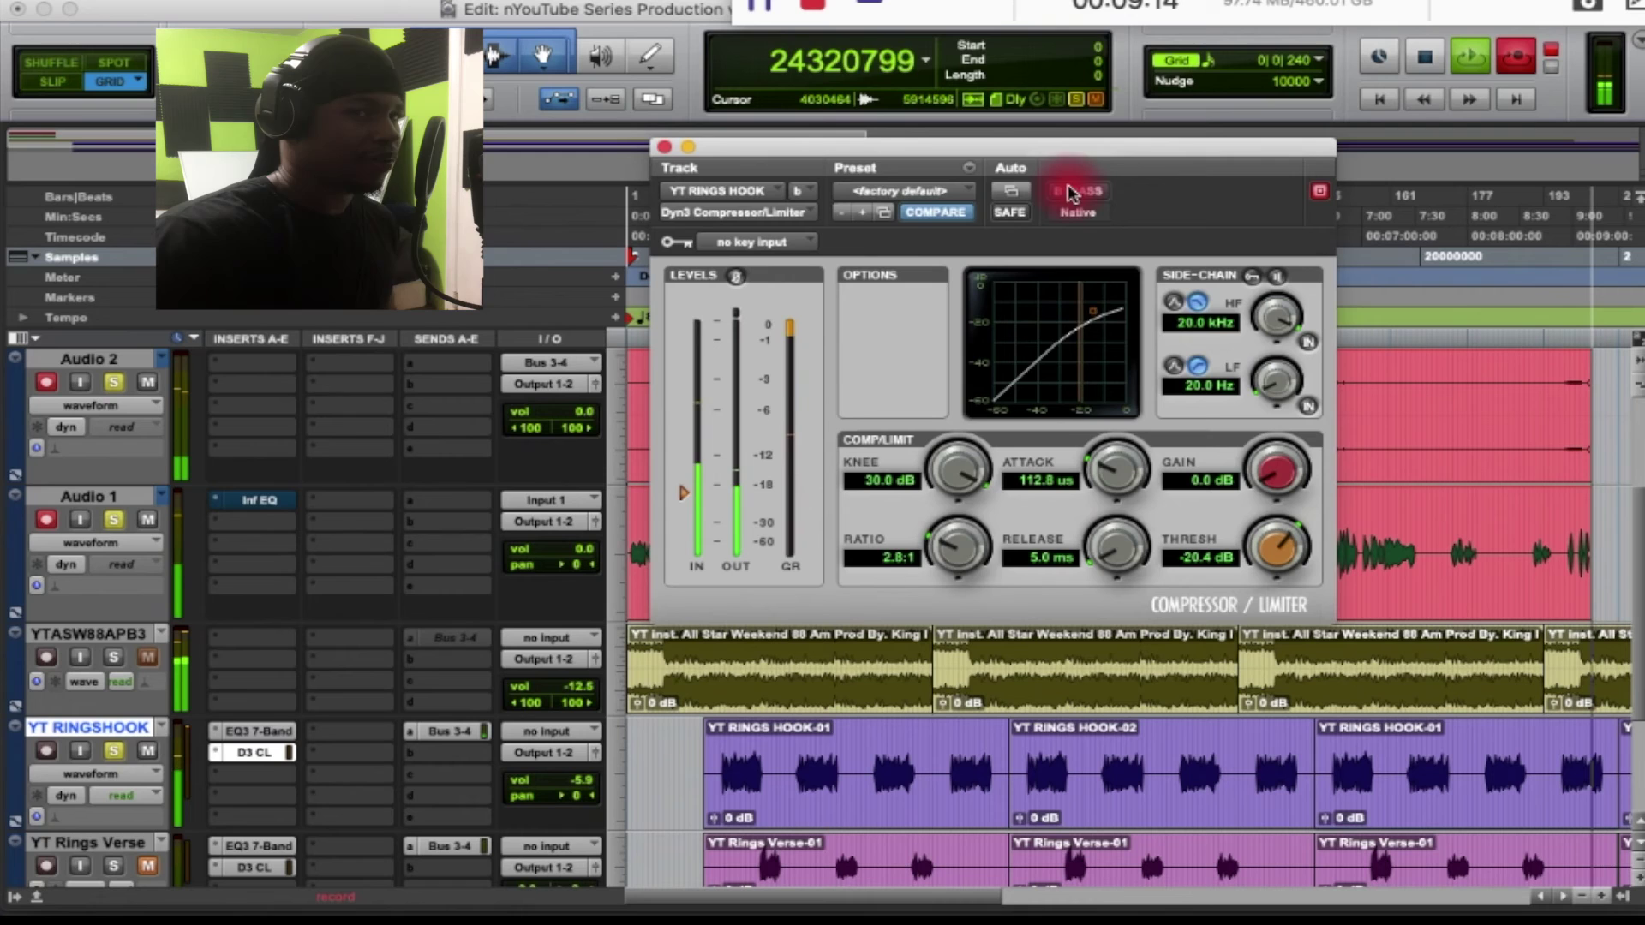
pyautogui.moveTo(959, 540); pyautogui.dragTo(949, 587)
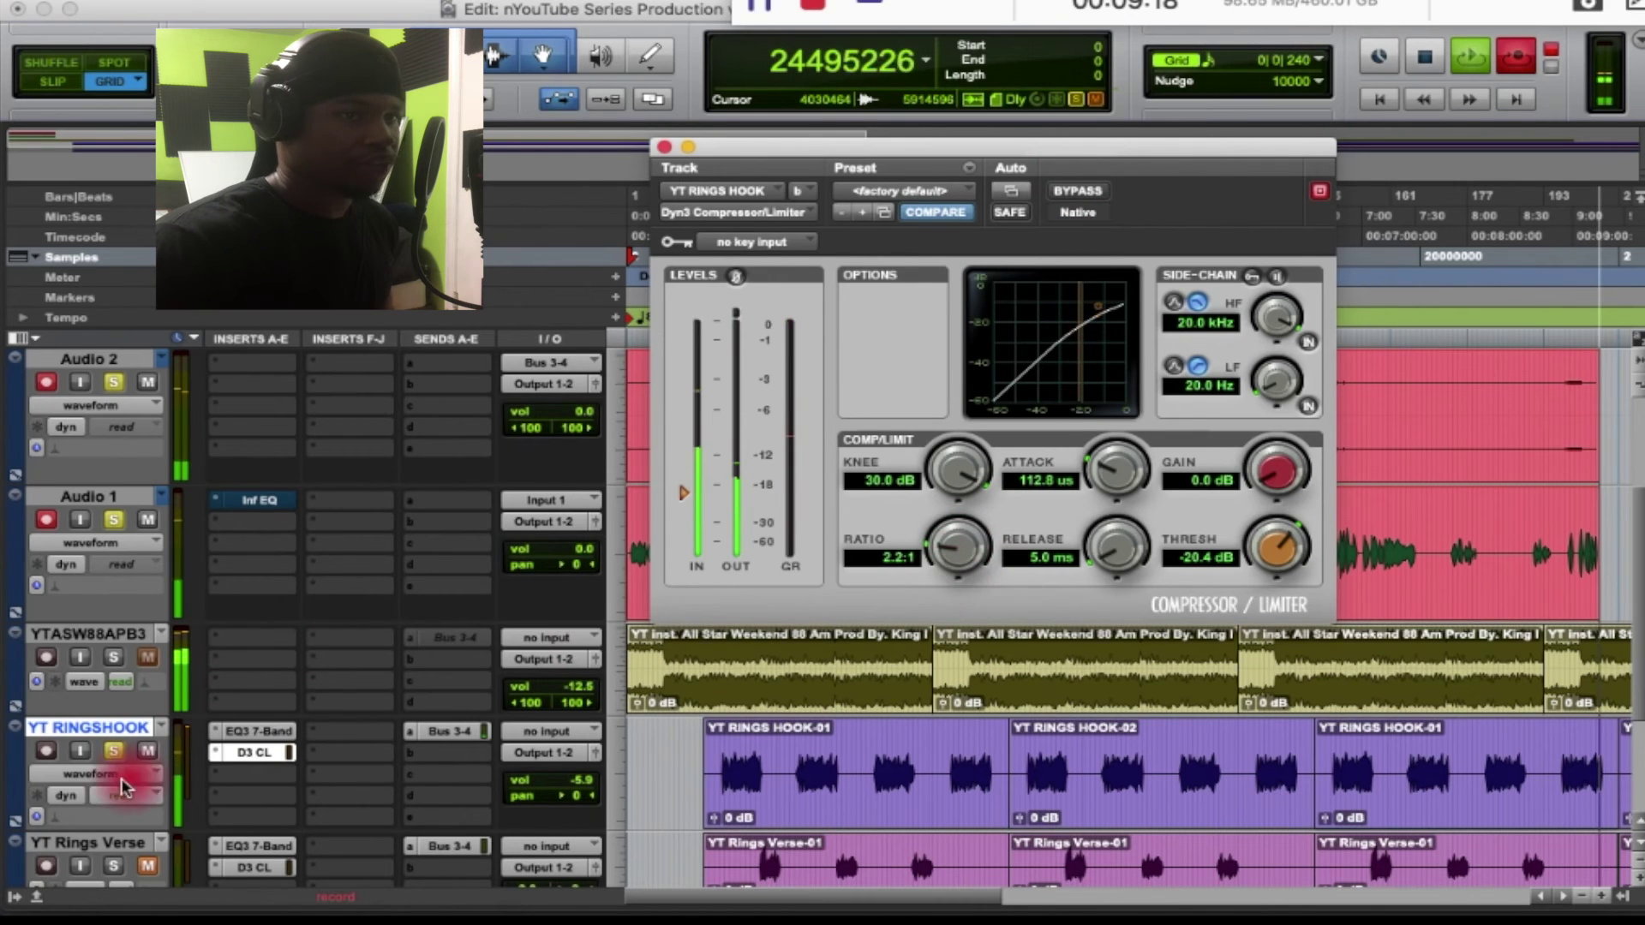
# Clear the solos on the hook, Audio 1 and Audio 2 tracks to return to the full mix
pyautogui.click(145, 519)
pyautogui.click(112, 657)
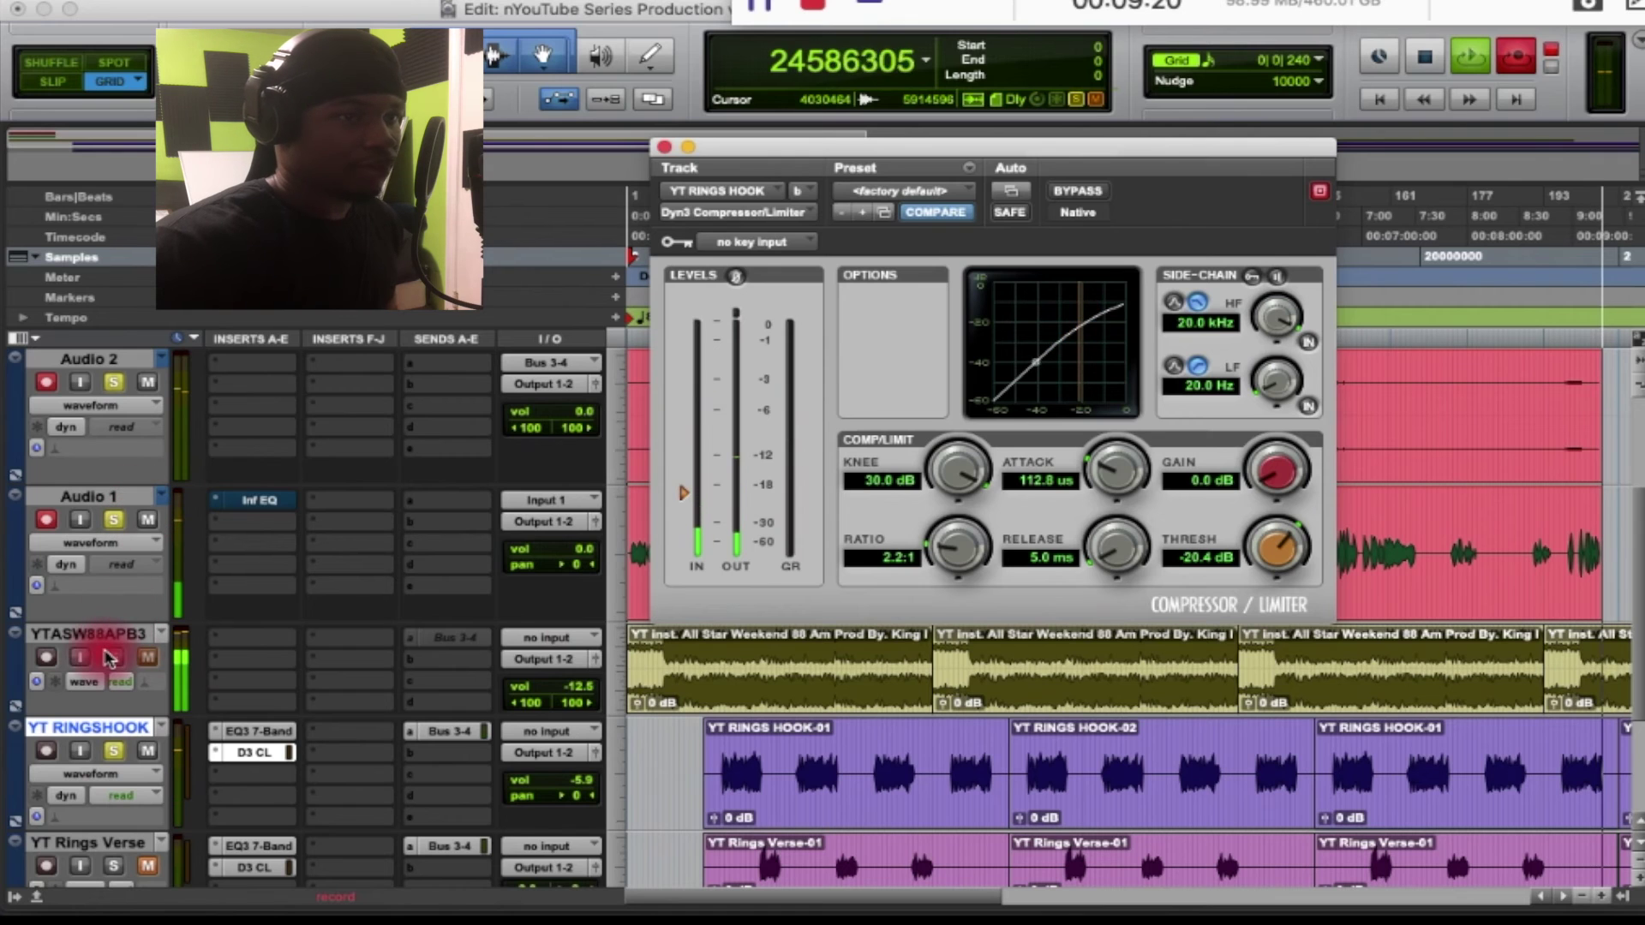
pyautogui.click(114, 657)
pyautogui.click(113, 751)
pyautogui.click(113, 519)
pyautogui.click(113, 382)
# Lower the YT RINGS HOOK track's volume to -8.5 dB while the full mix plays
pyautogui.click(638, 495)
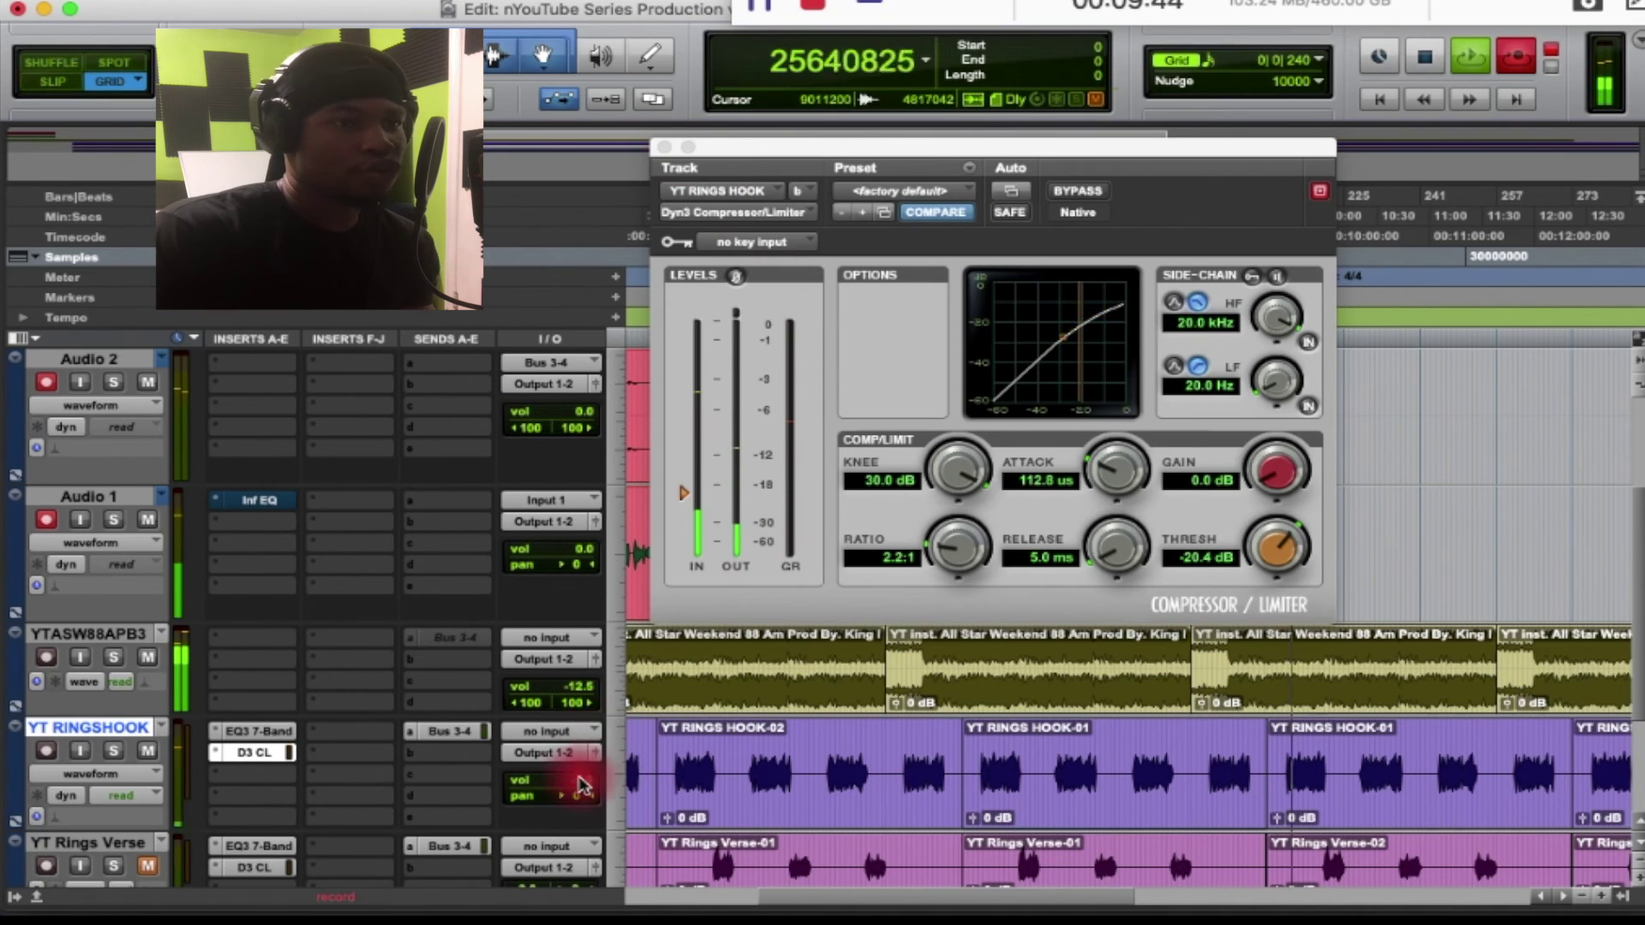
pyautogui.click(582, 782)
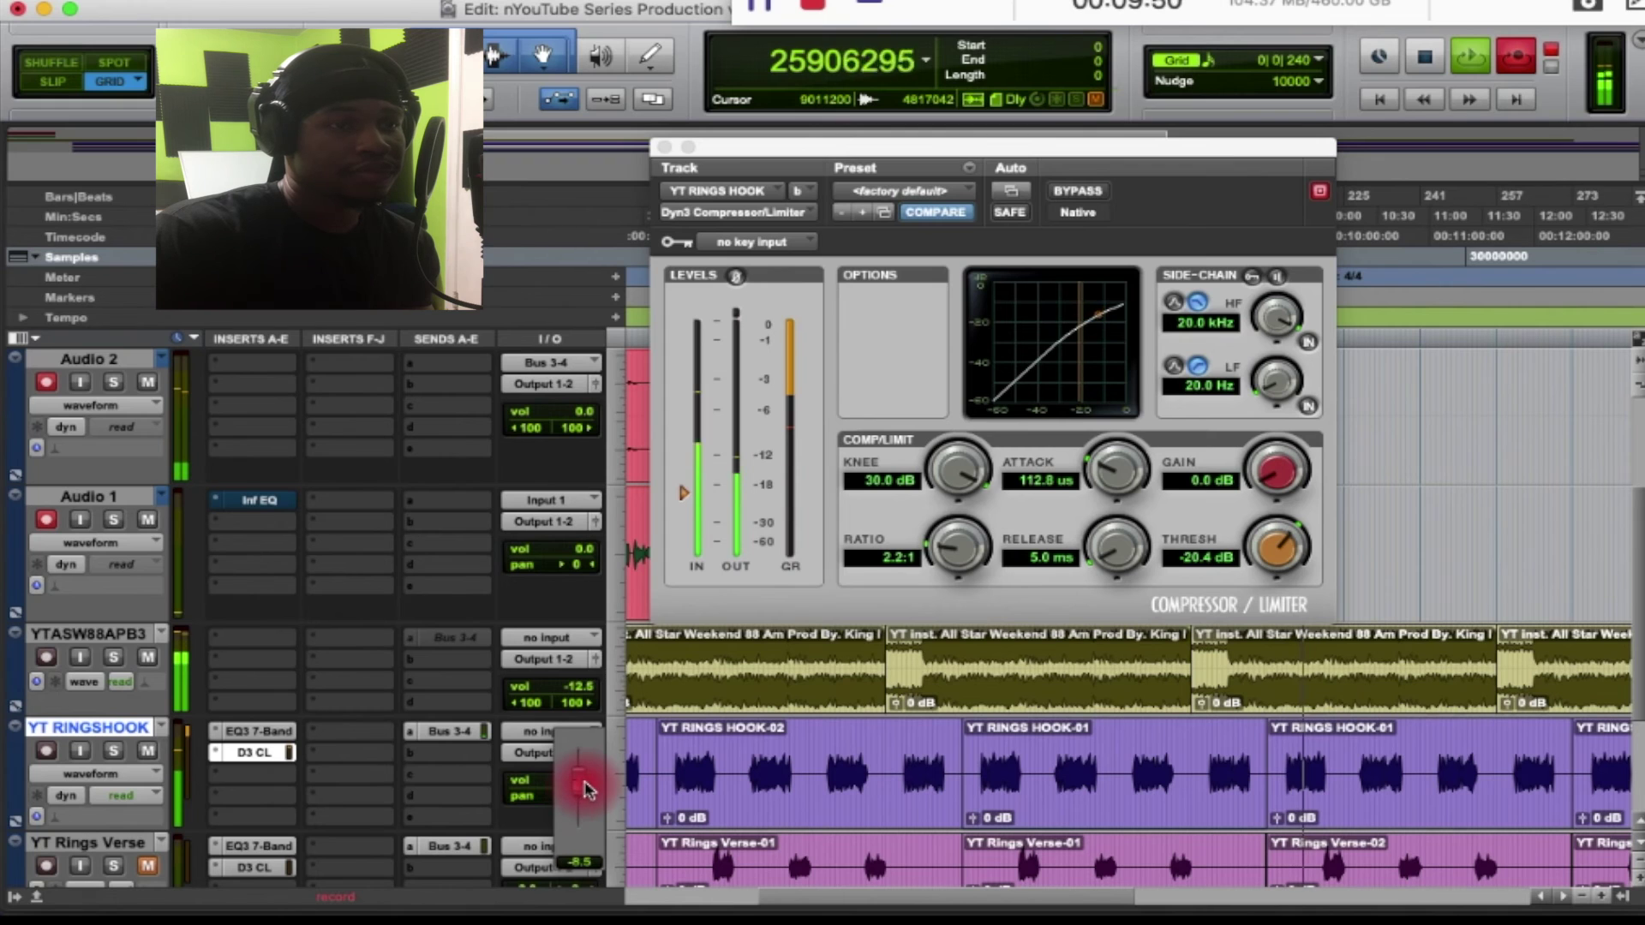
pyautogui.click(381, 761)
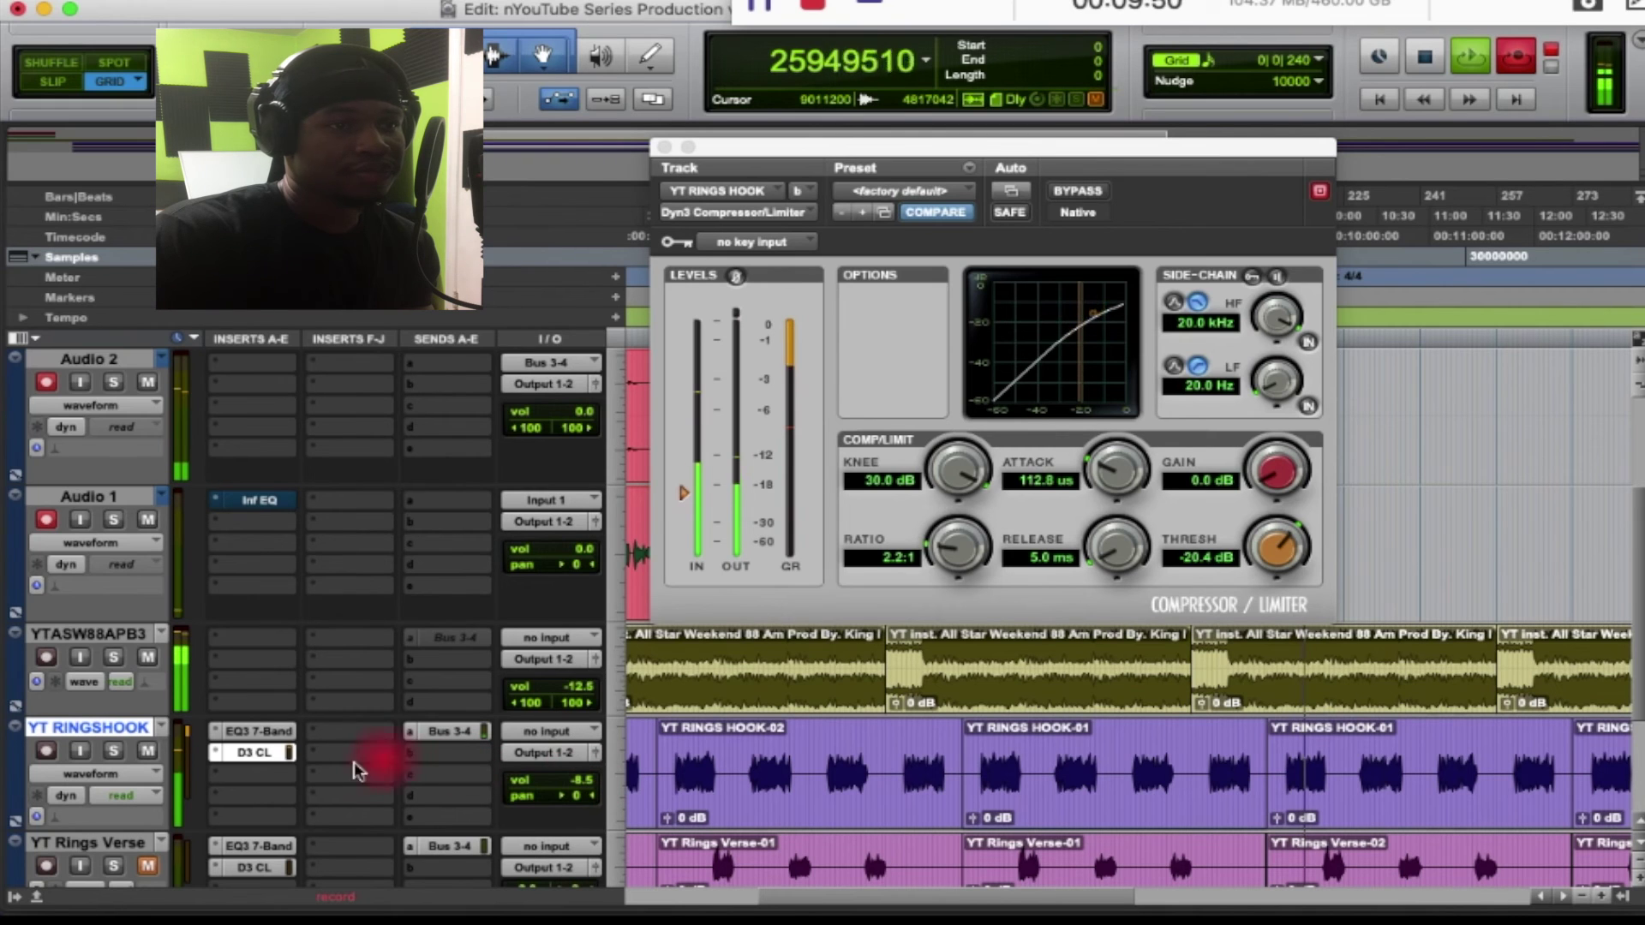
pyautogui.click(241, 787)
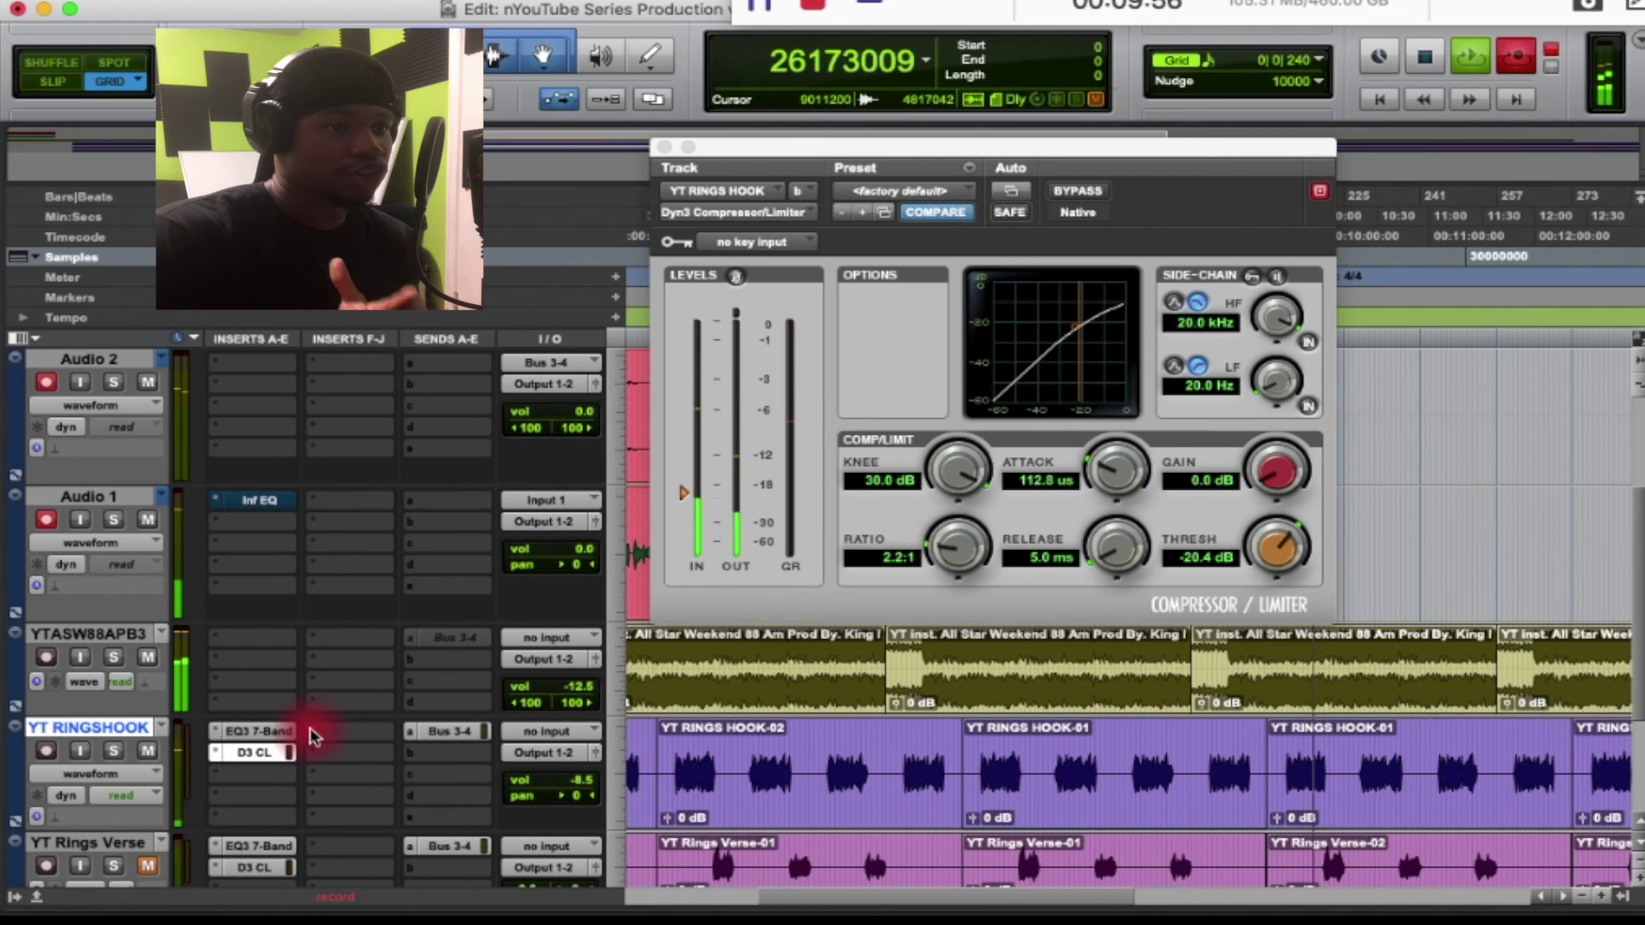
# Refine the hook's EQ3 7-Band high-frequency band to Q 1.21, 7.27 kHz and 2.6 dB, and lower the EQ output to -0.6 dB
pyautogui.click(257, 730)
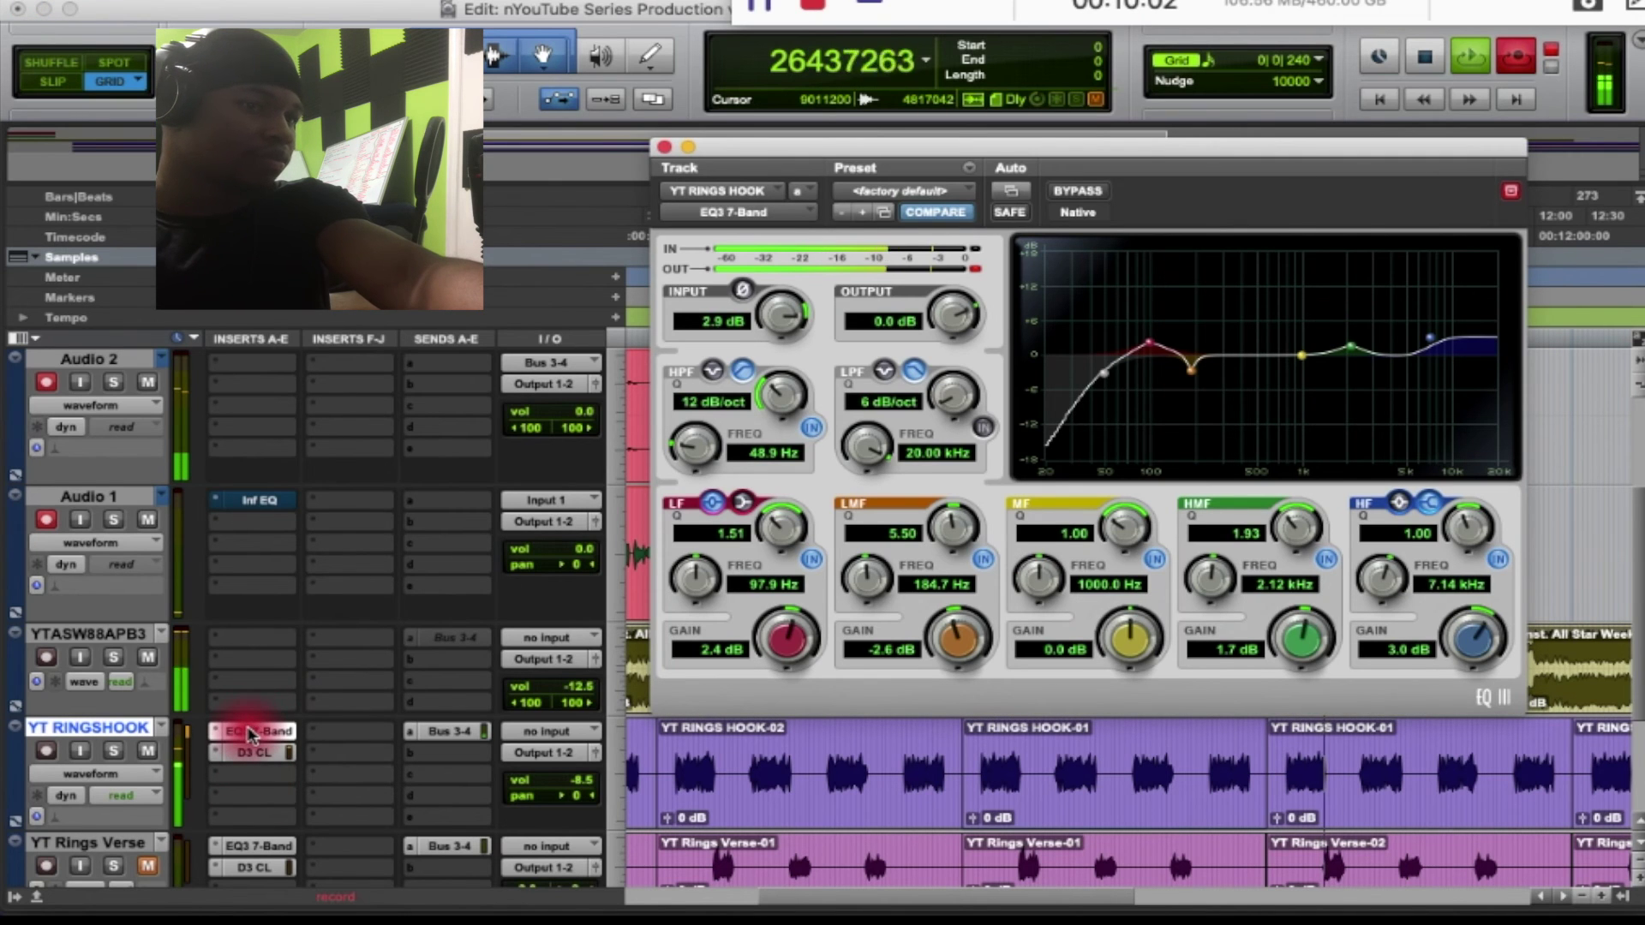
pyautogui.click(251, 733)
pyautogui.click(250, 733)
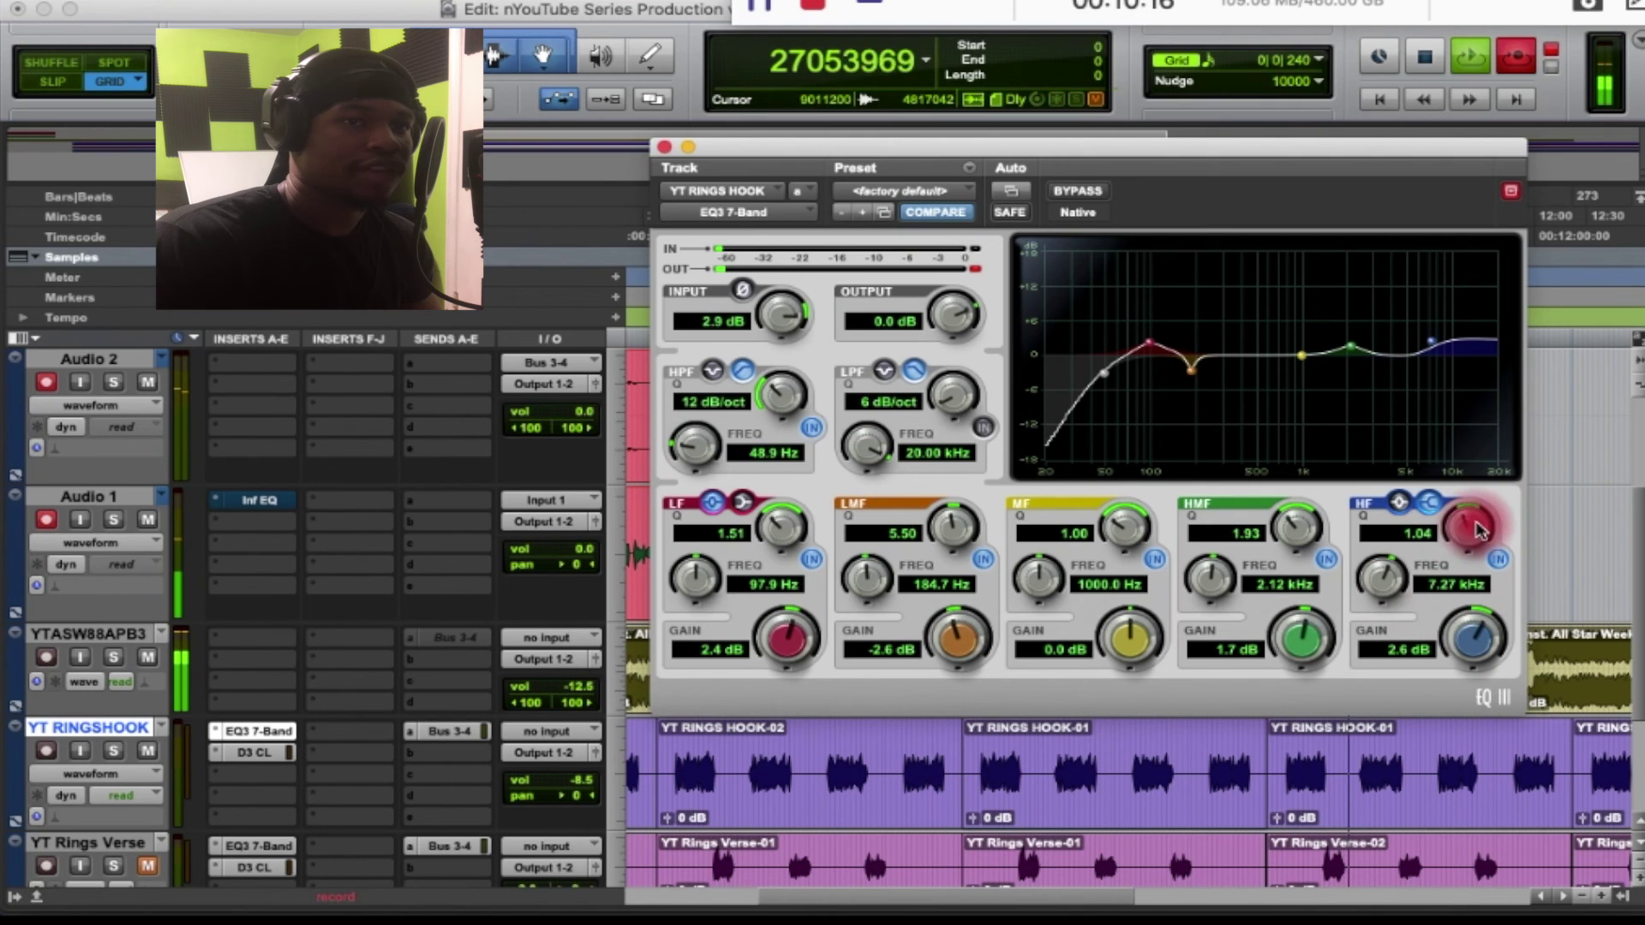
pyautogui.moveTo(1477, 523); pyautogui.dragTo(1485, 509)
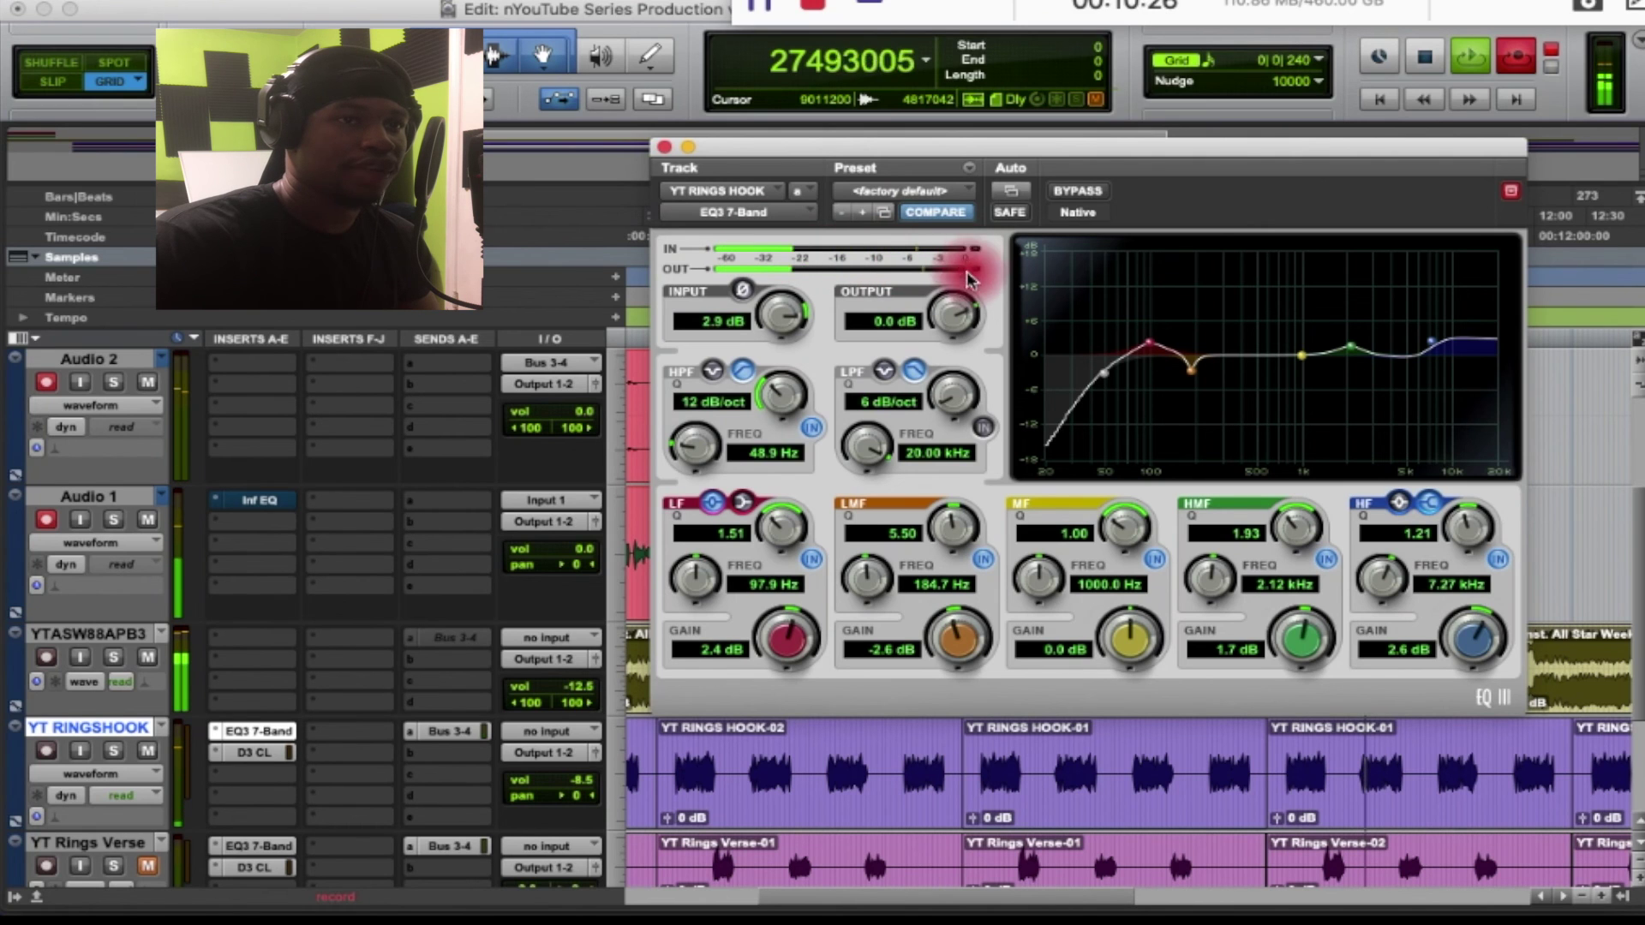
pyautogui.moveTo(955, 310); pyautogui.dragTo(949, 319)
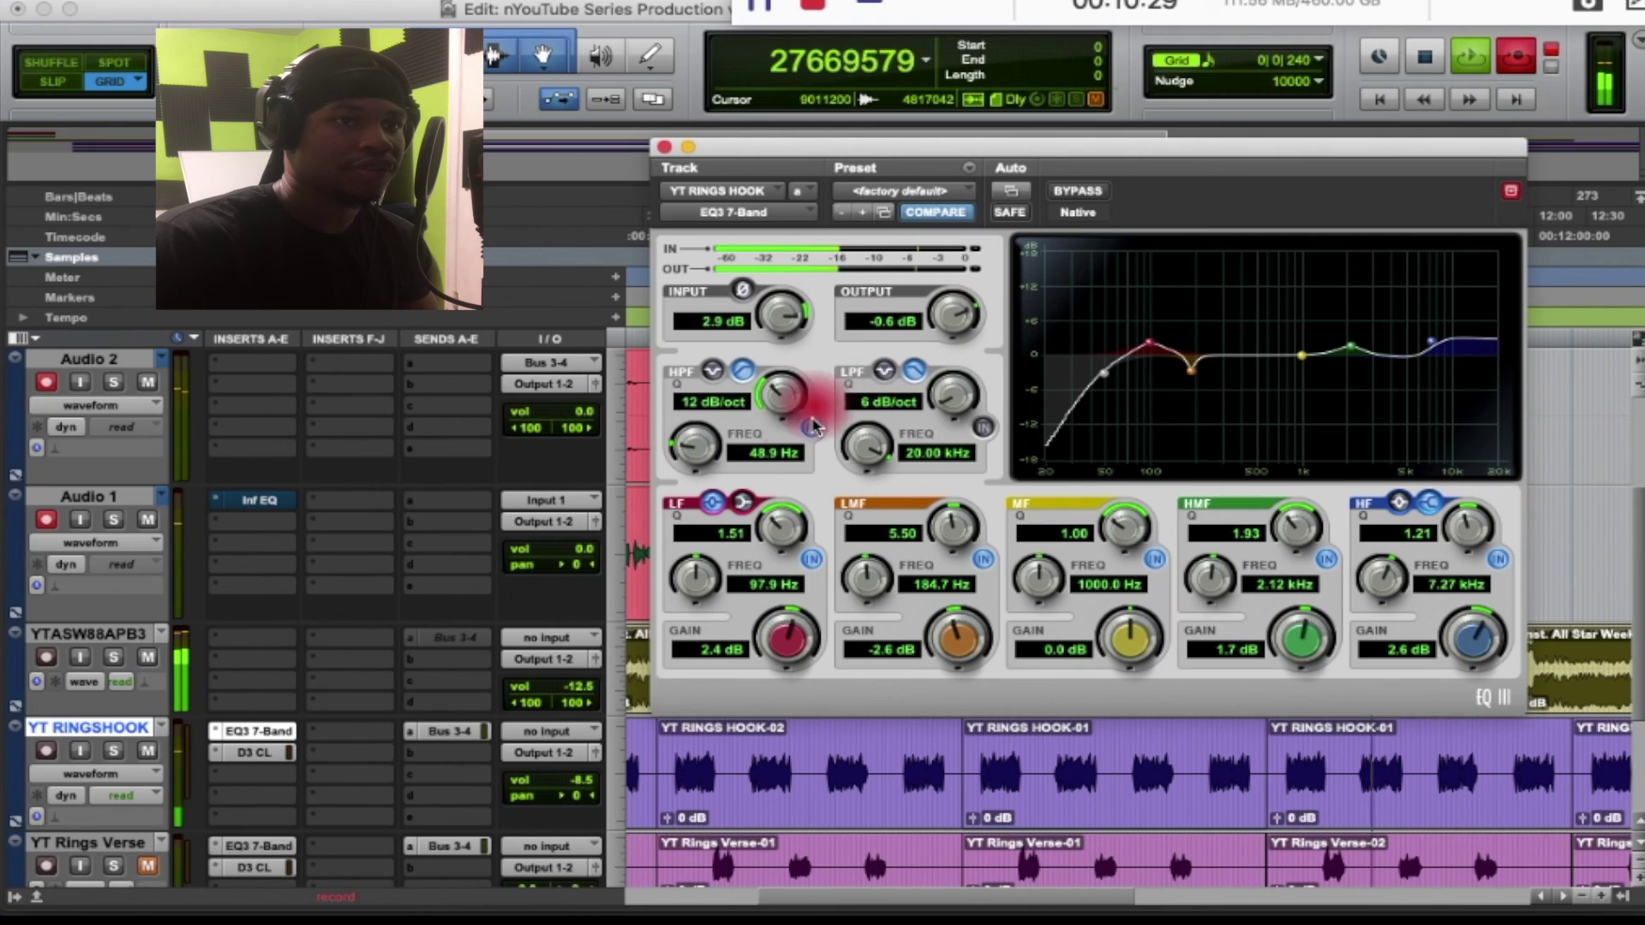
pyautogui.click(666, 152)
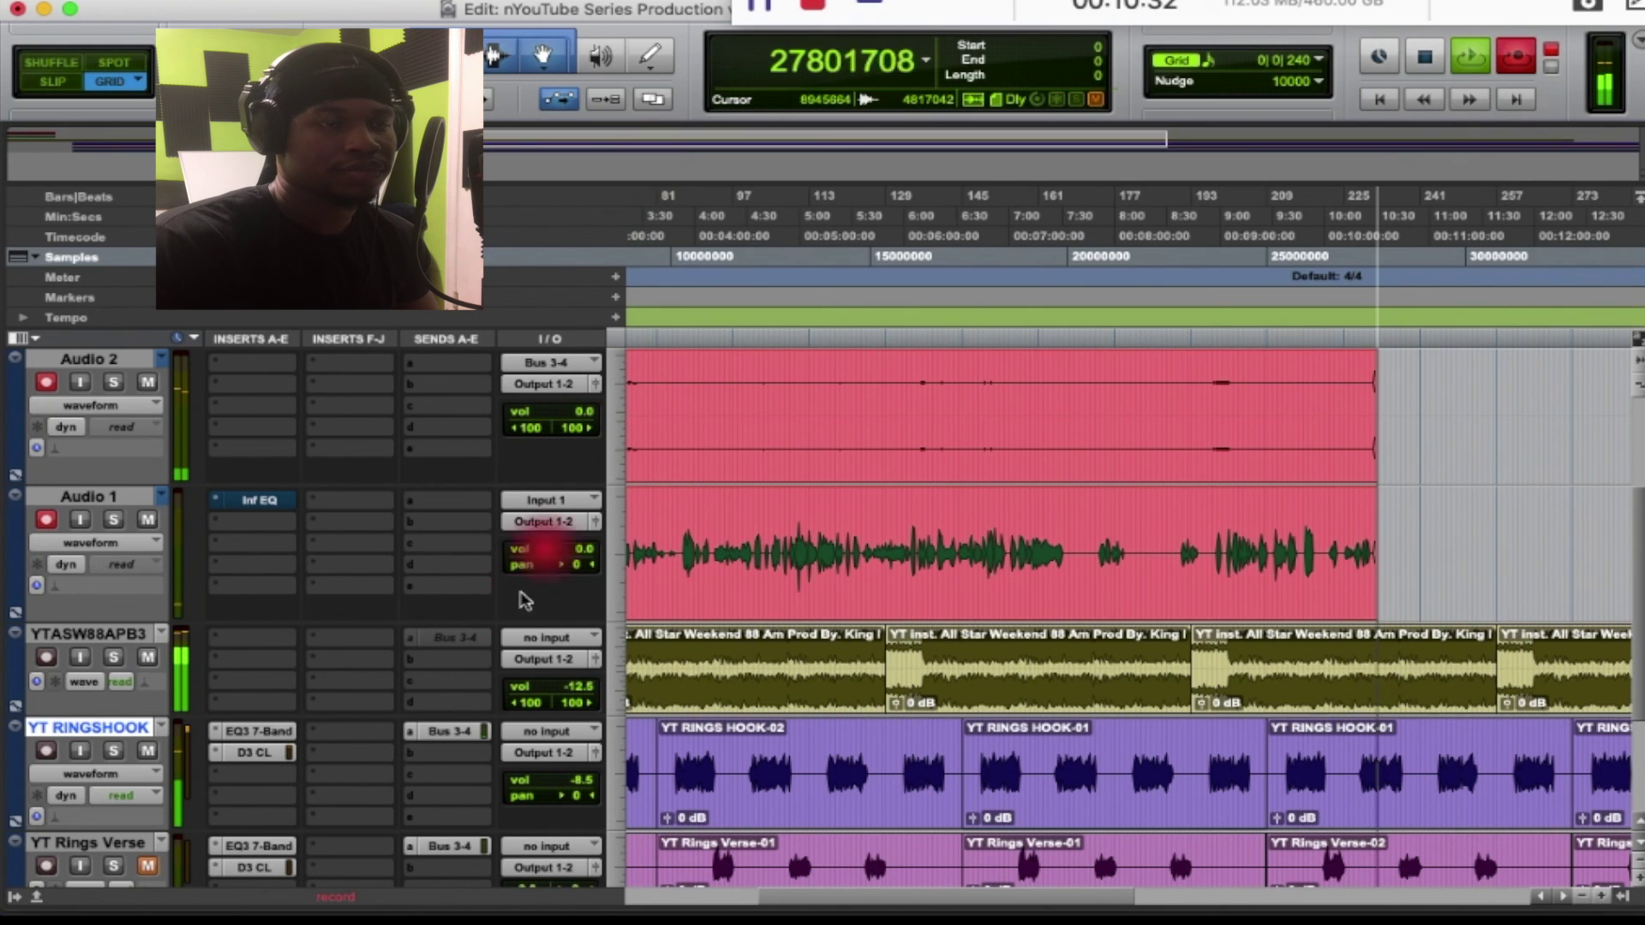
# Raise the YT RINGS HOOK track's volume to -5.3 dB, then mute the track
pyautogui.click(586, 781)
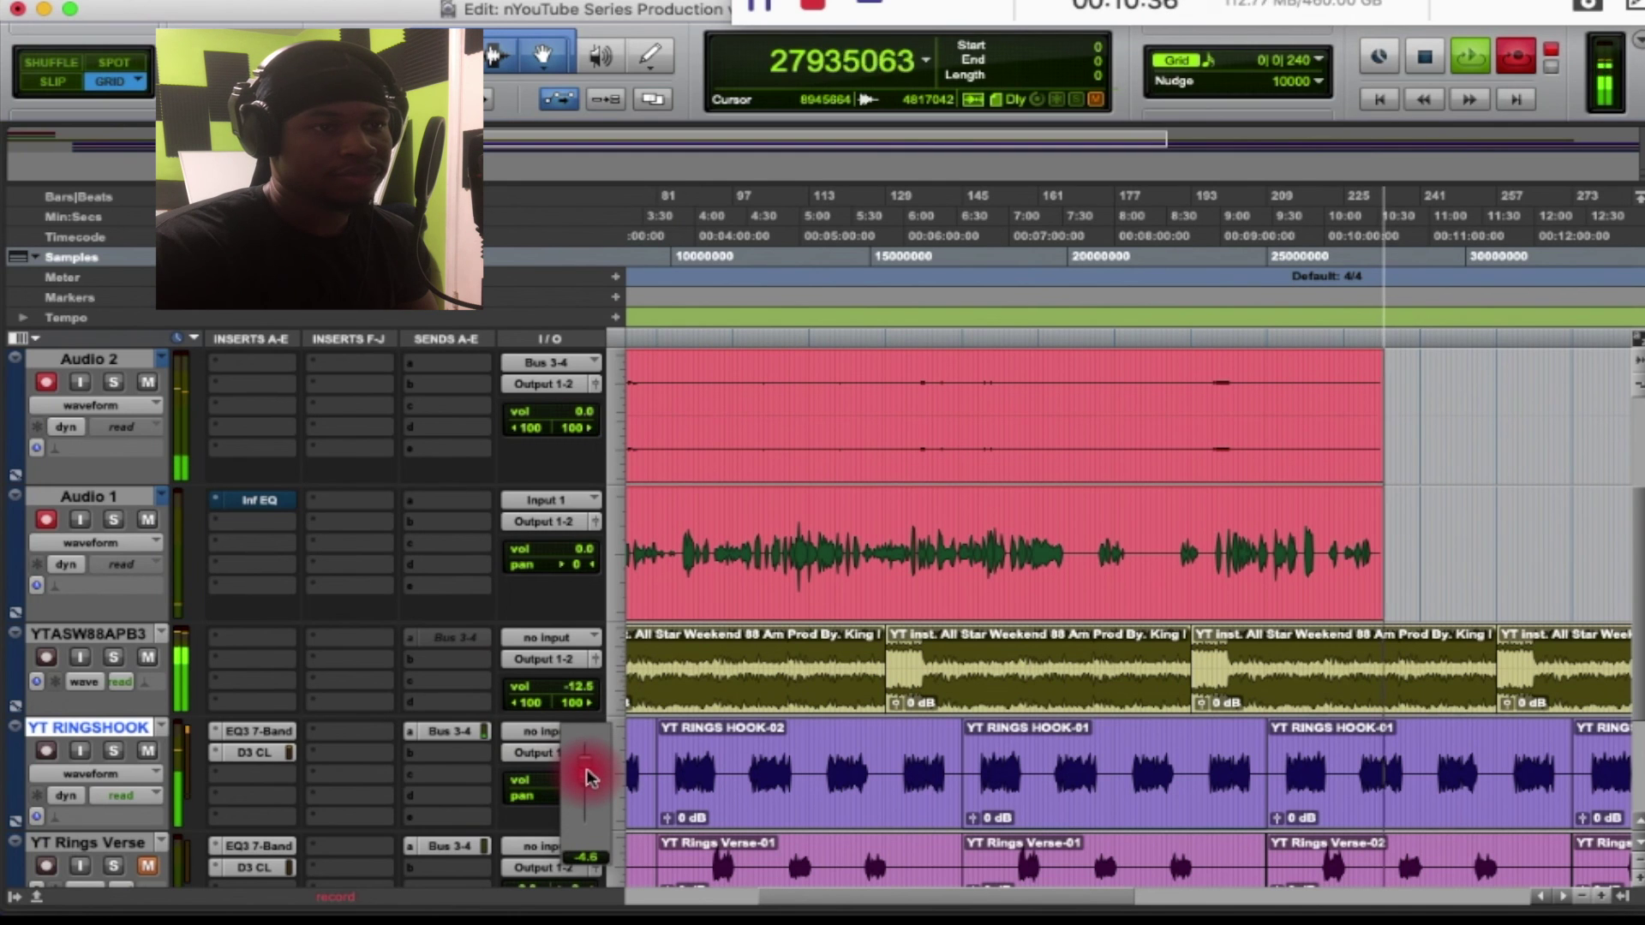
pyautogui.moveTo(586, 774); pyautogui.dragTo(586, 775)
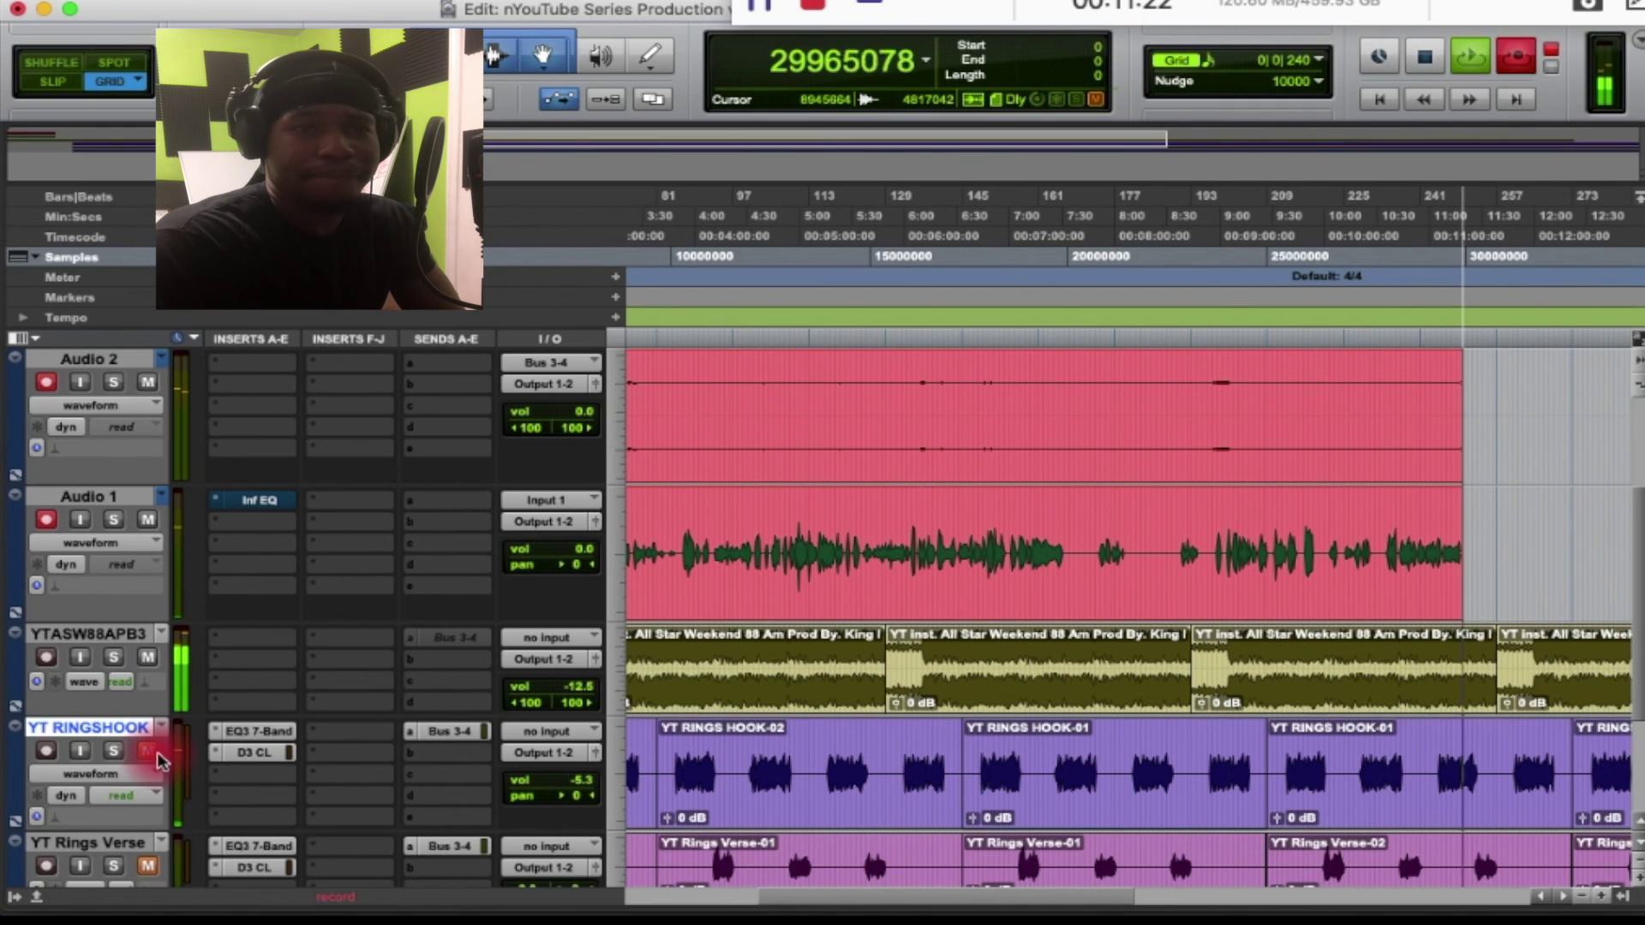
pyautogui.click(158, 760)
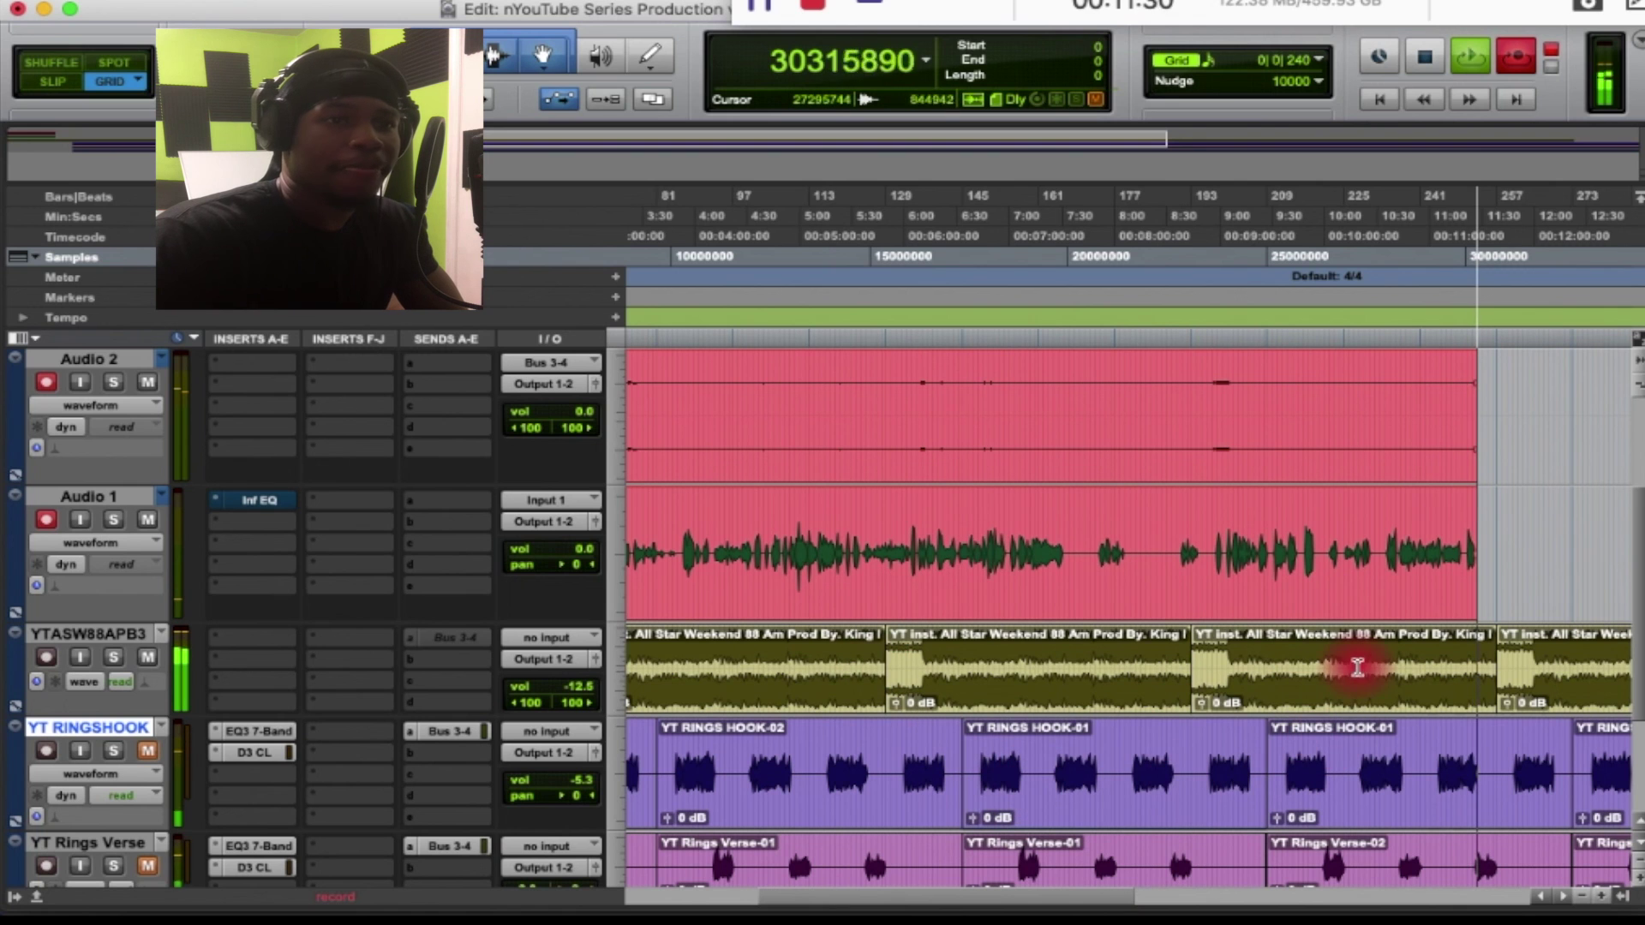
pyautogui.moveTo(975, 910)
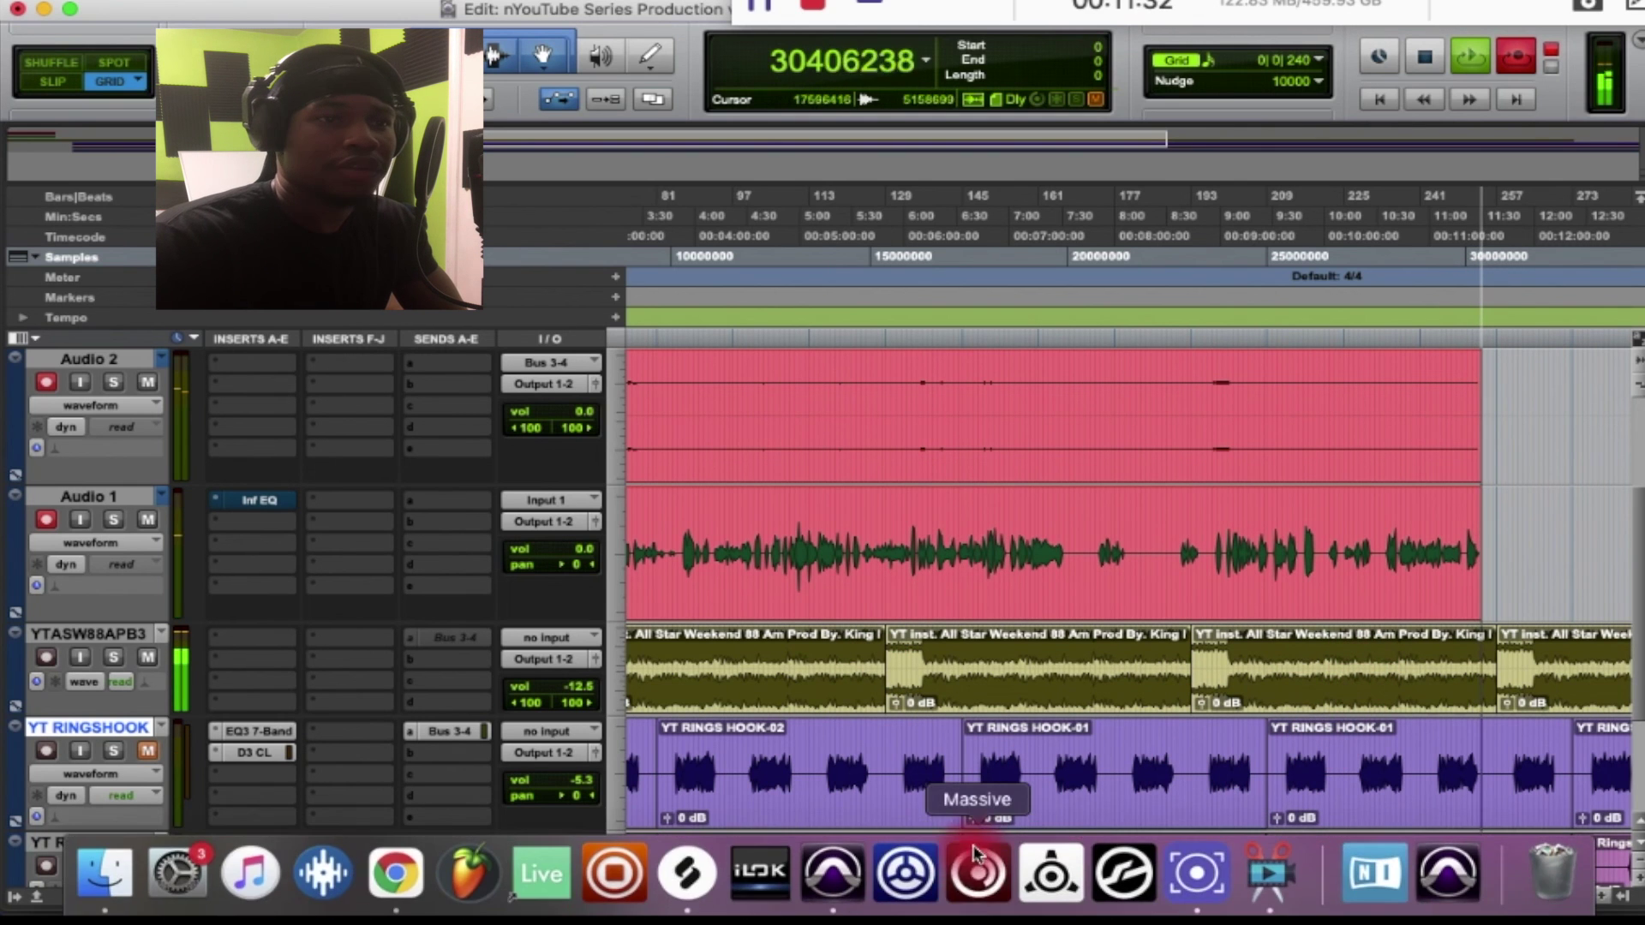